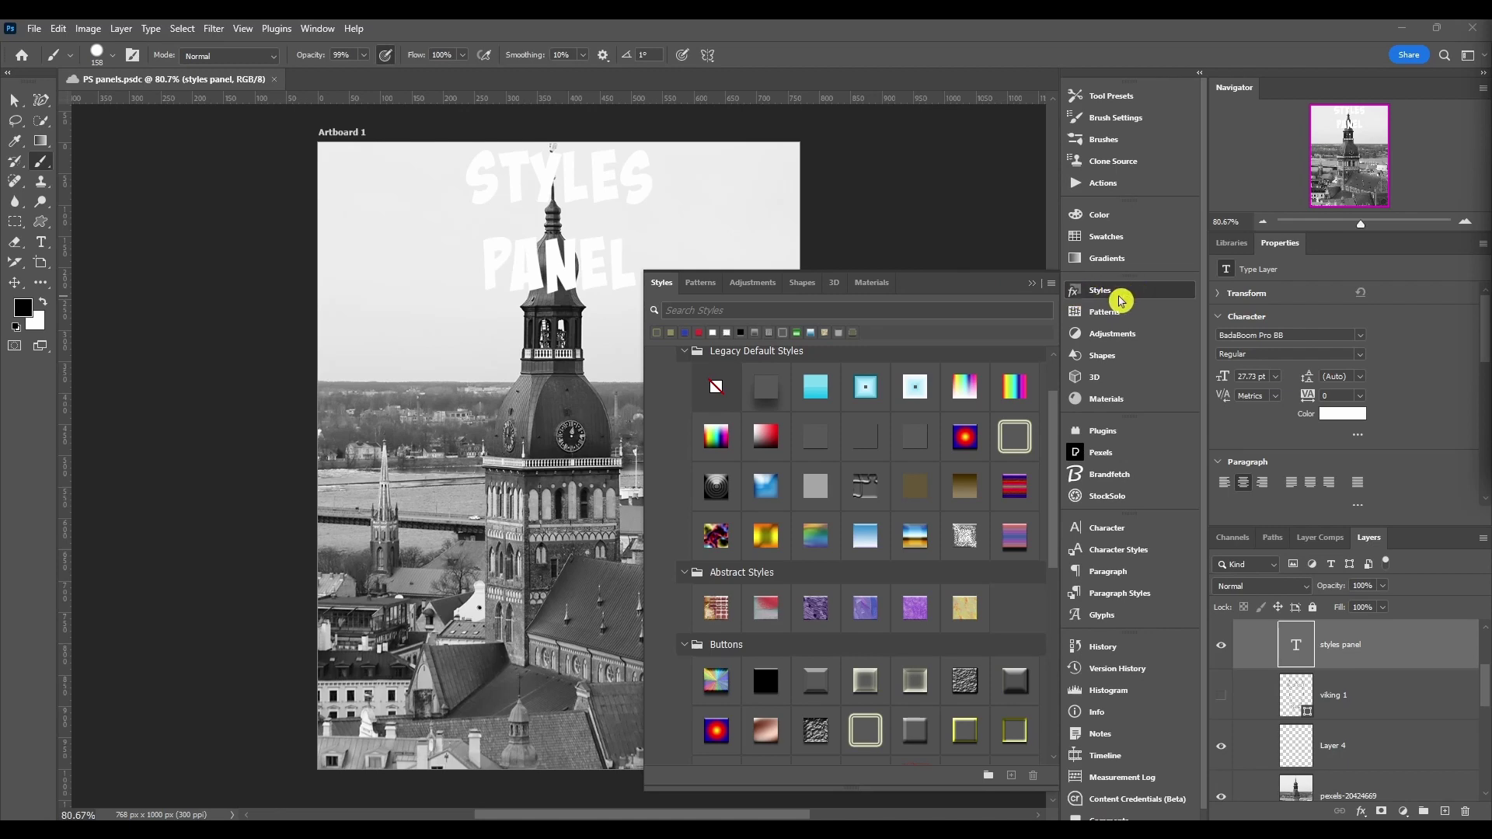
Step: Hide the floating Styles panel and reopen Styles from the right panel dock
left_click(317, 29)
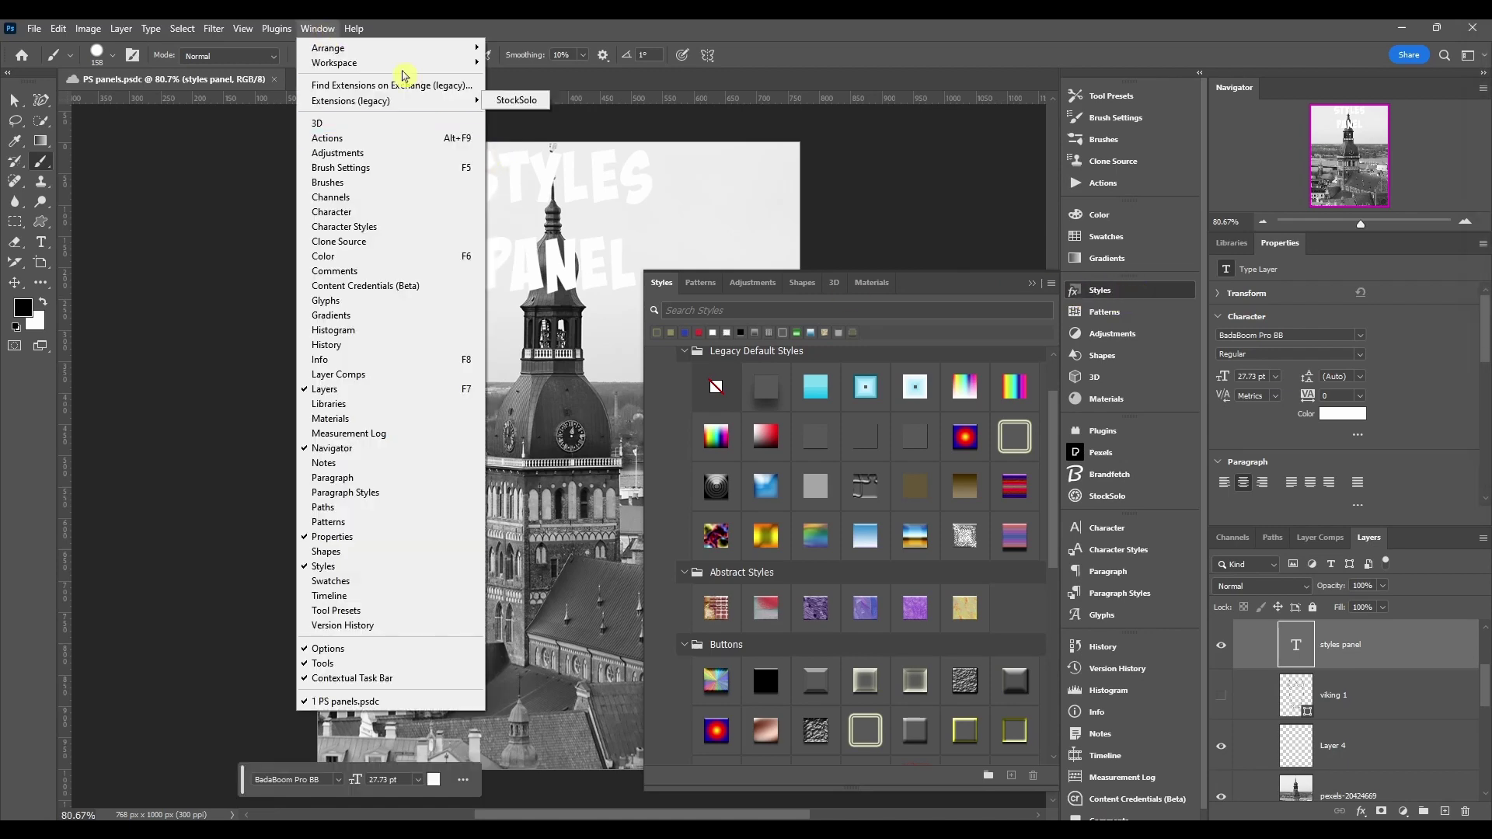
left_click(317, 30)
left_click(317, 30)
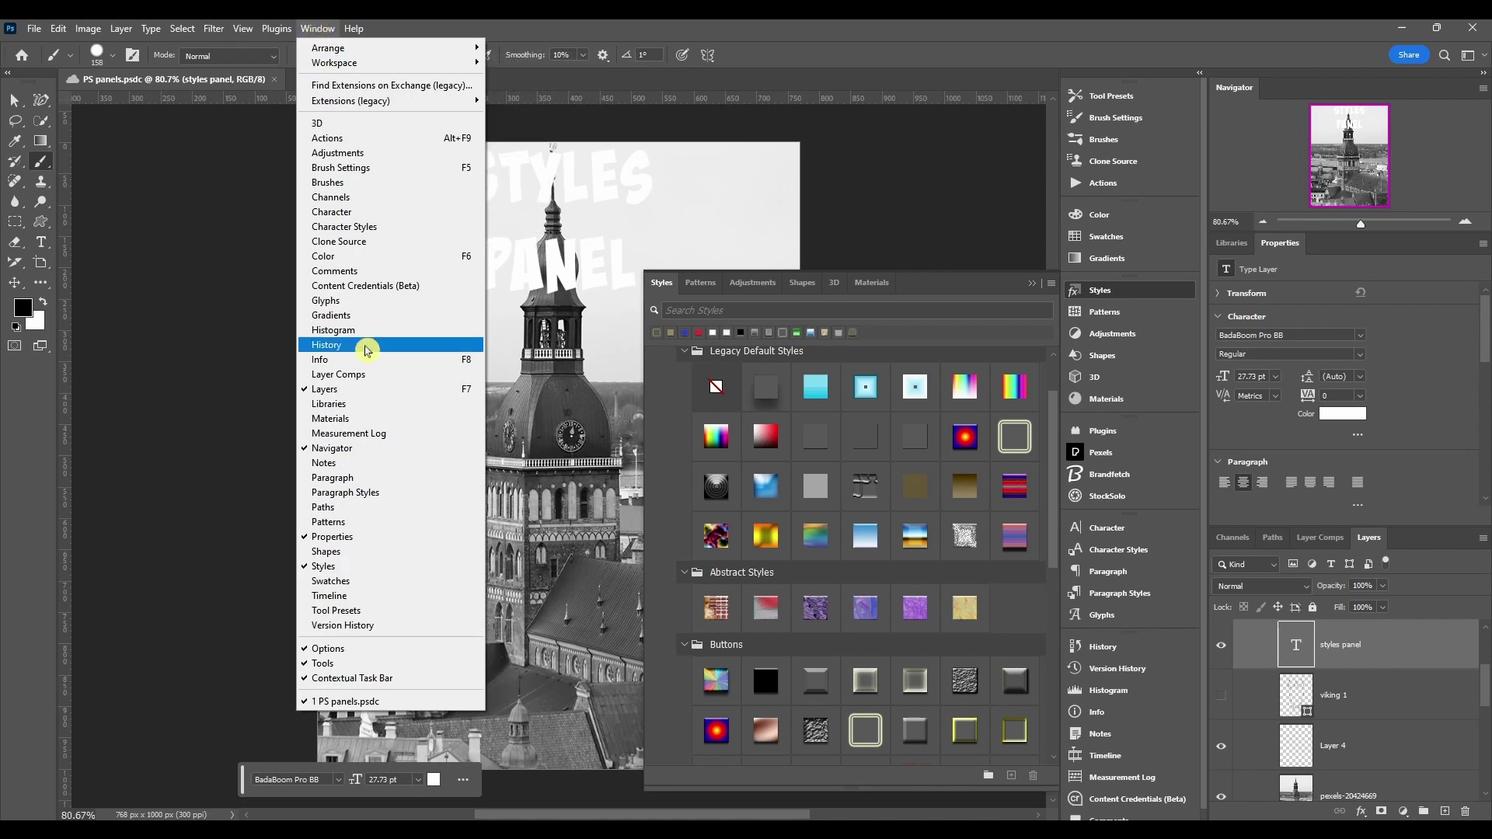
left_click(327, 568)
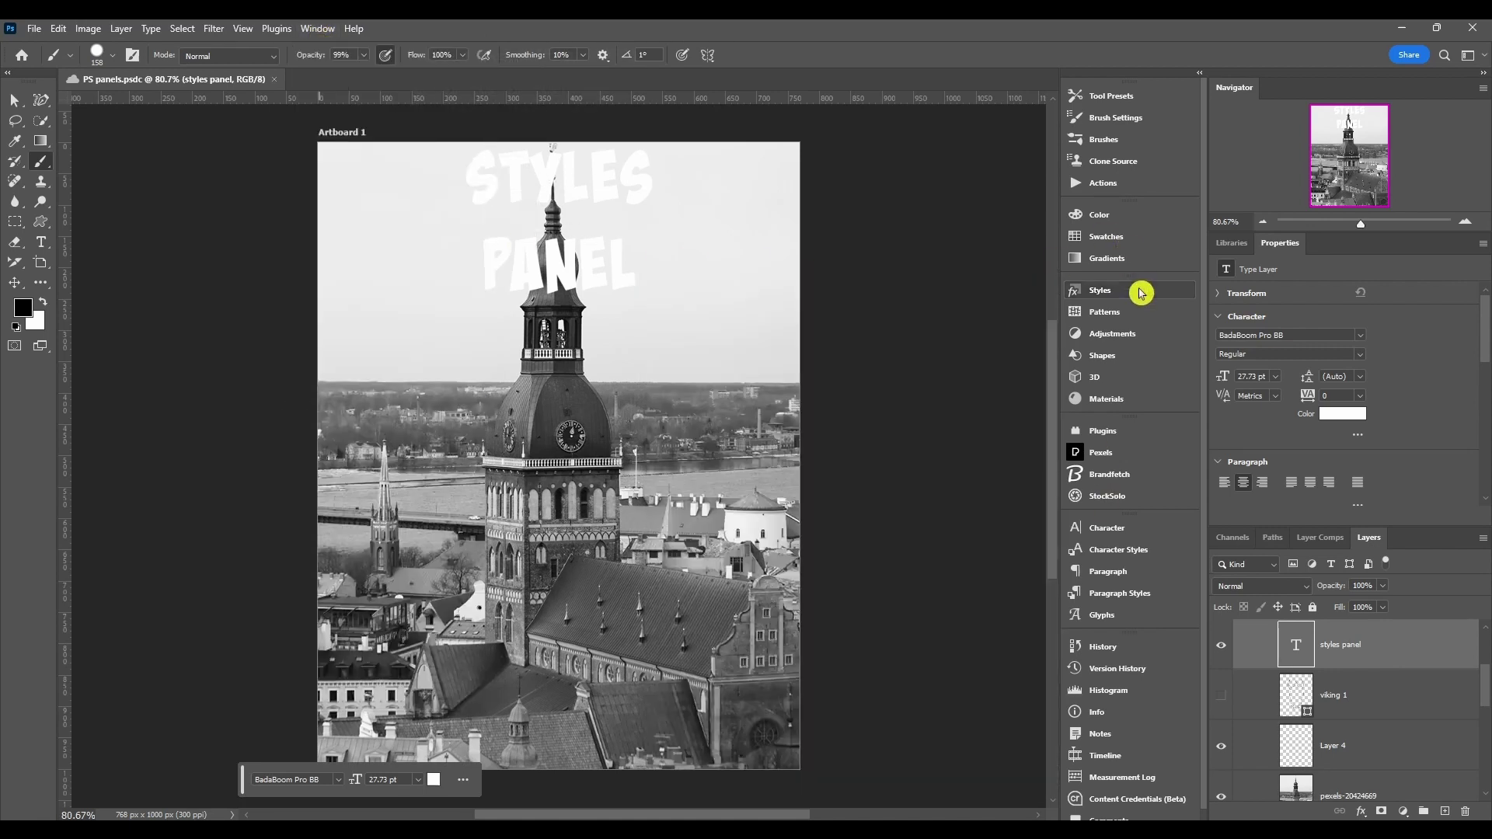
left_click(1141, 293)
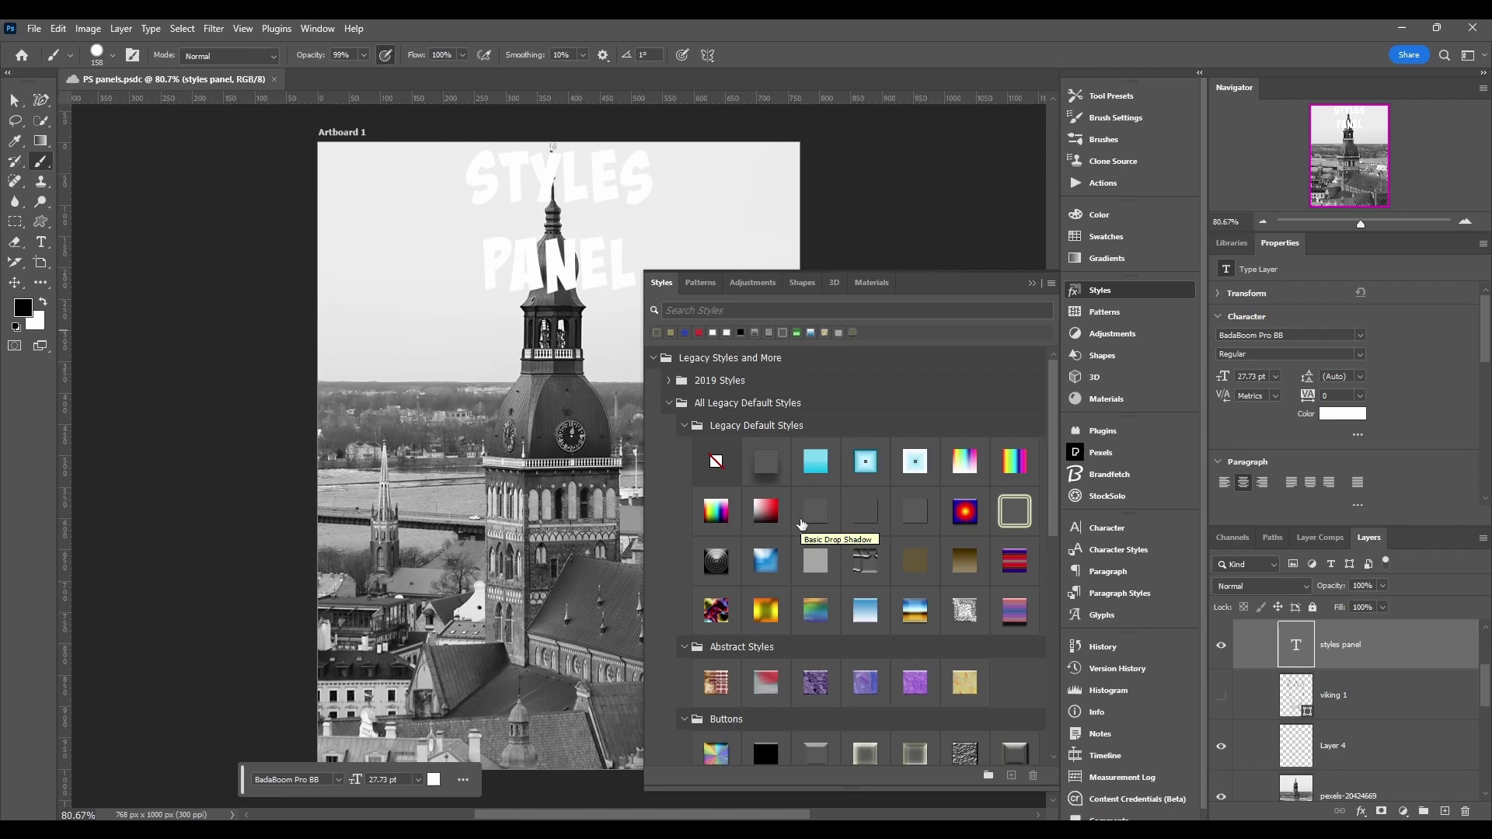
Step: Apply the Puzzle (Image) style to viking 1, then select the styles panel text layer
left_click_drag(867, 578, 1296, 702)
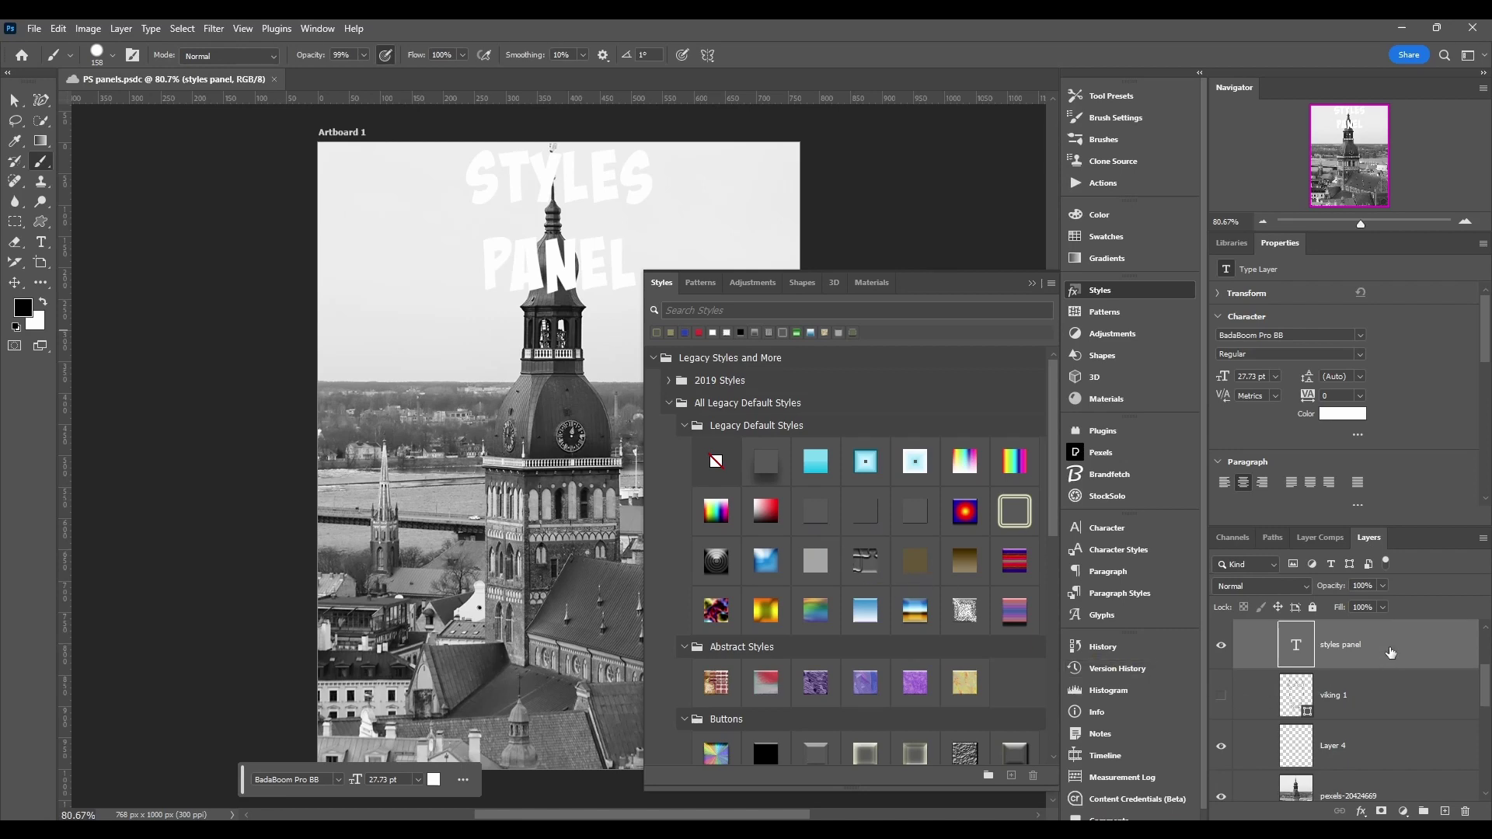
scroll(1274, 668, "up", 1)
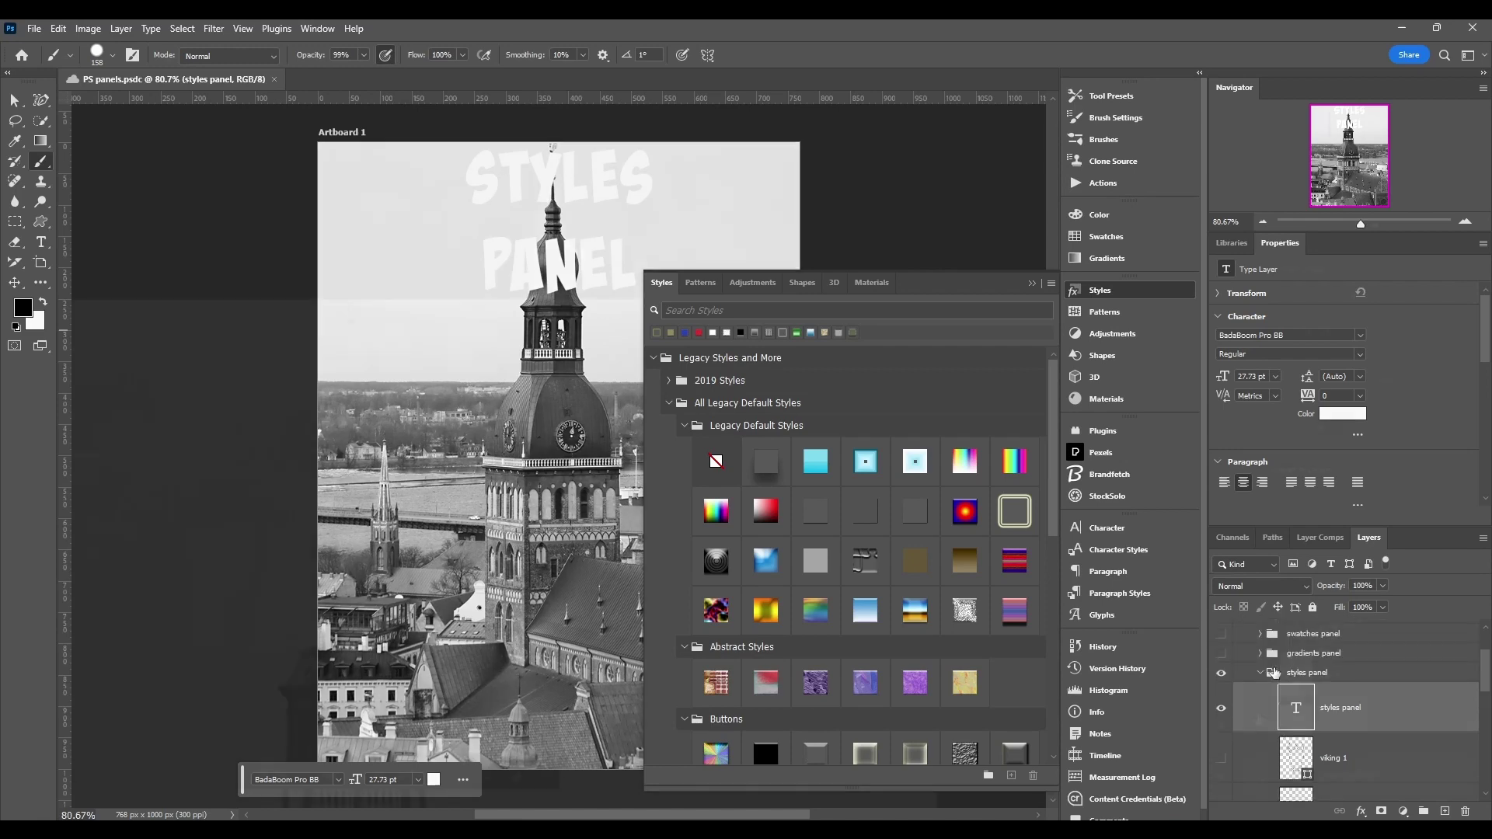
scroll(1274, 673, "down", 1)
left_click(1372, 719)
scroll(1379, 722, "up", 1)
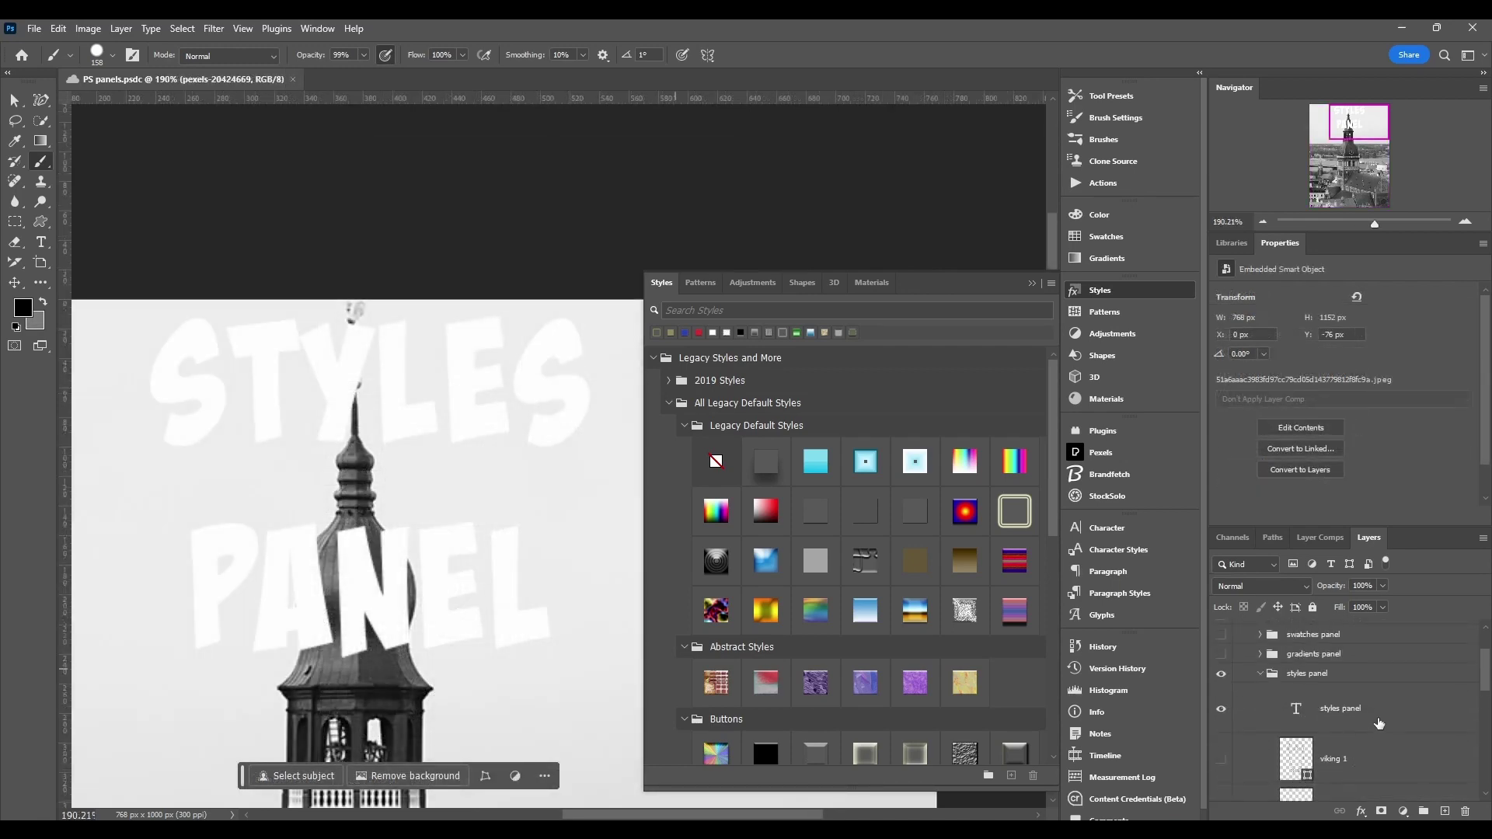
left_click(1246, 722)
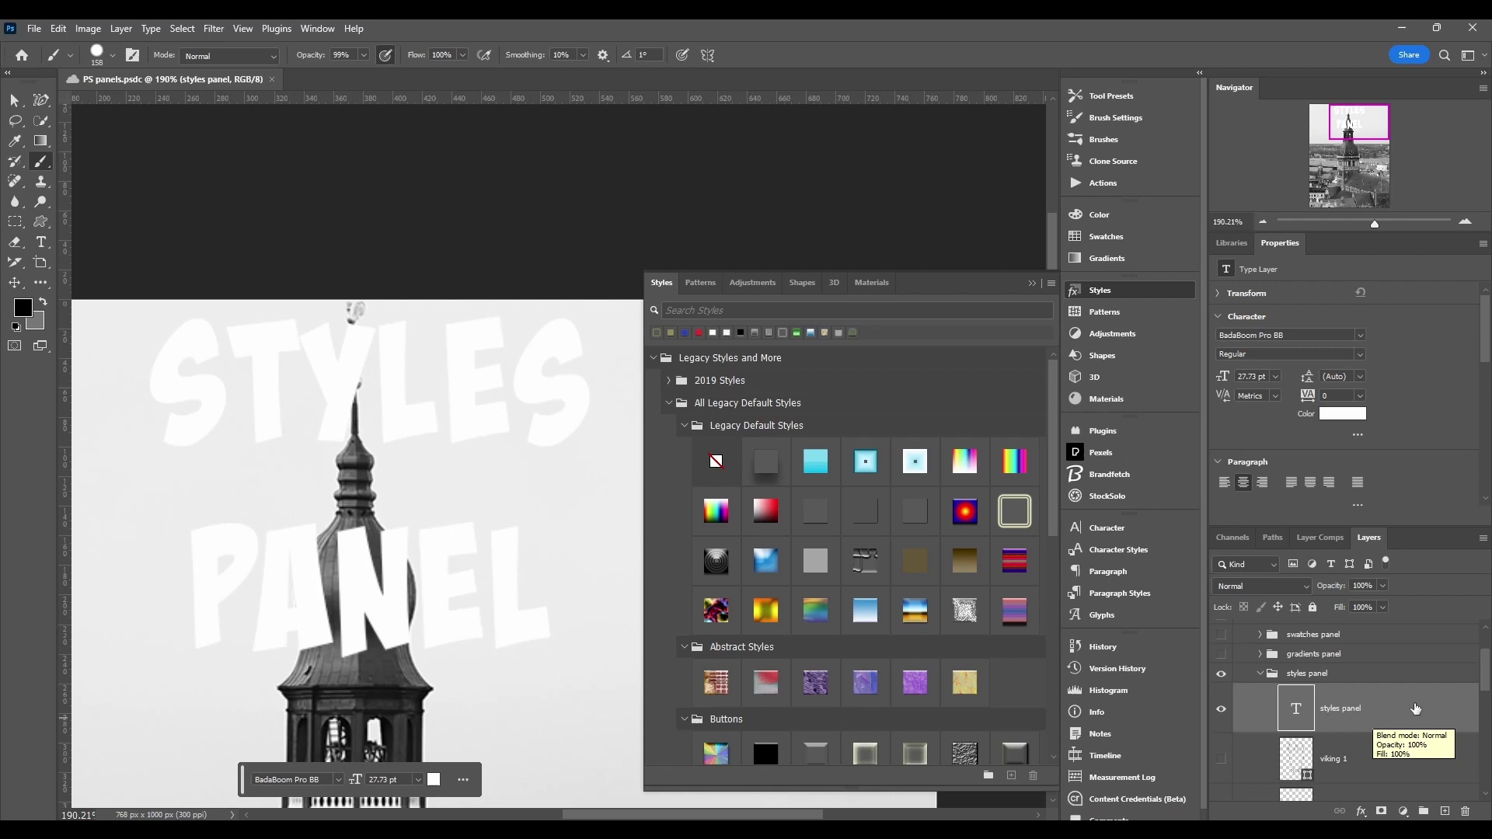
double_click(1410, 708)
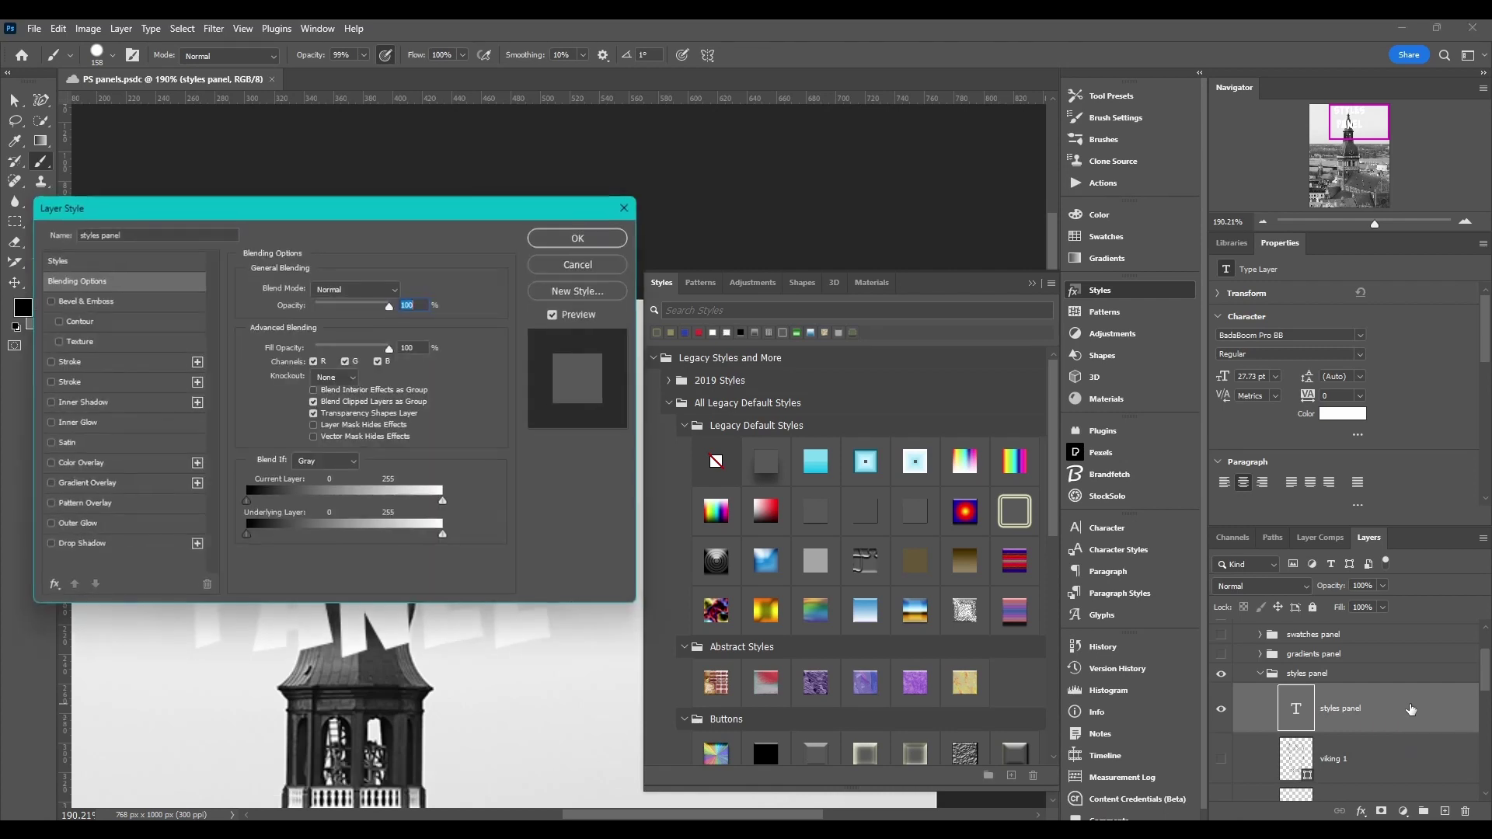
left_click_drag(380, 216, 595, 208)
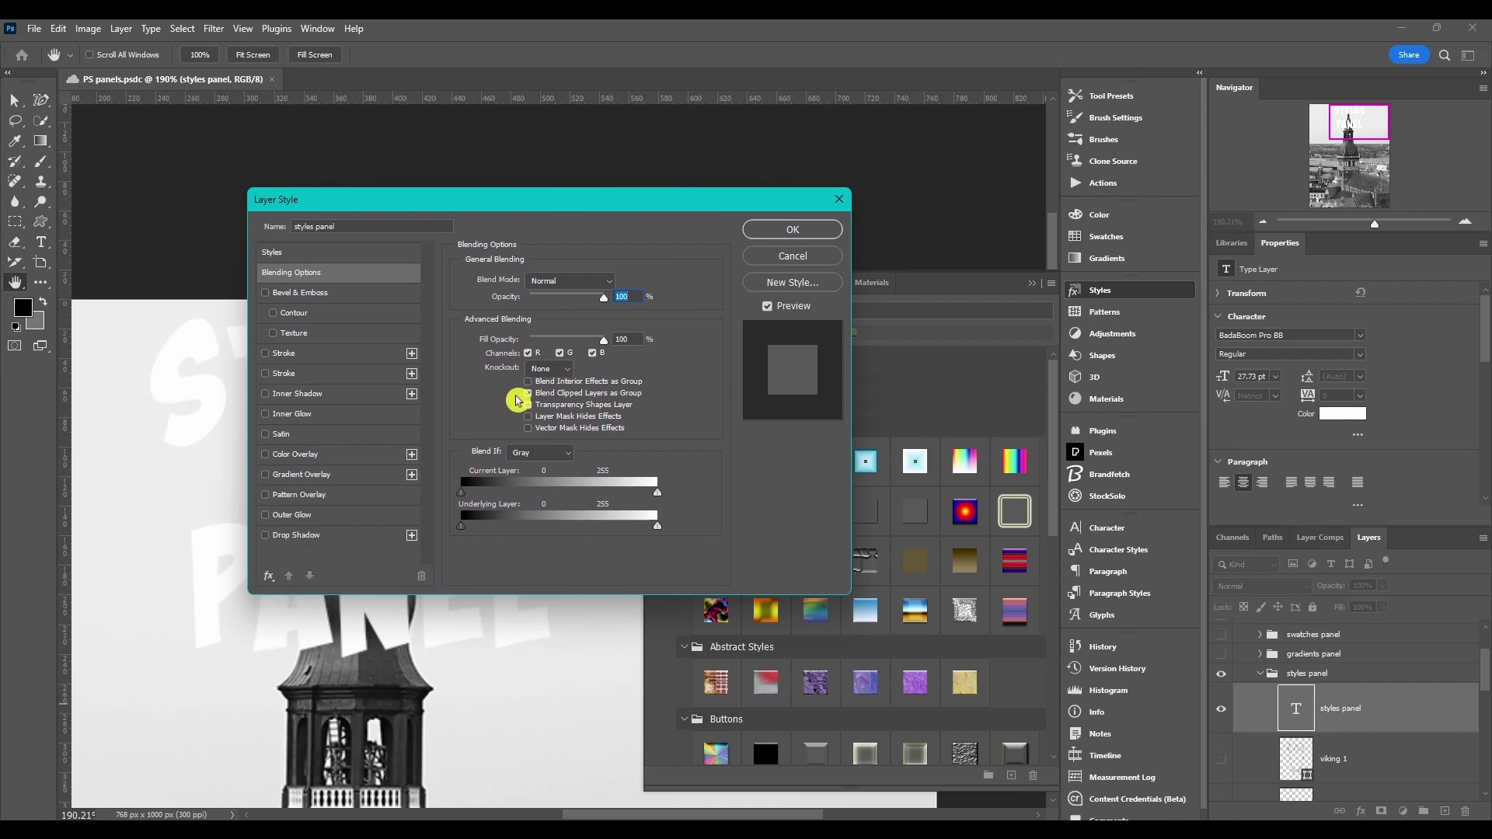
left_click(327, 332)
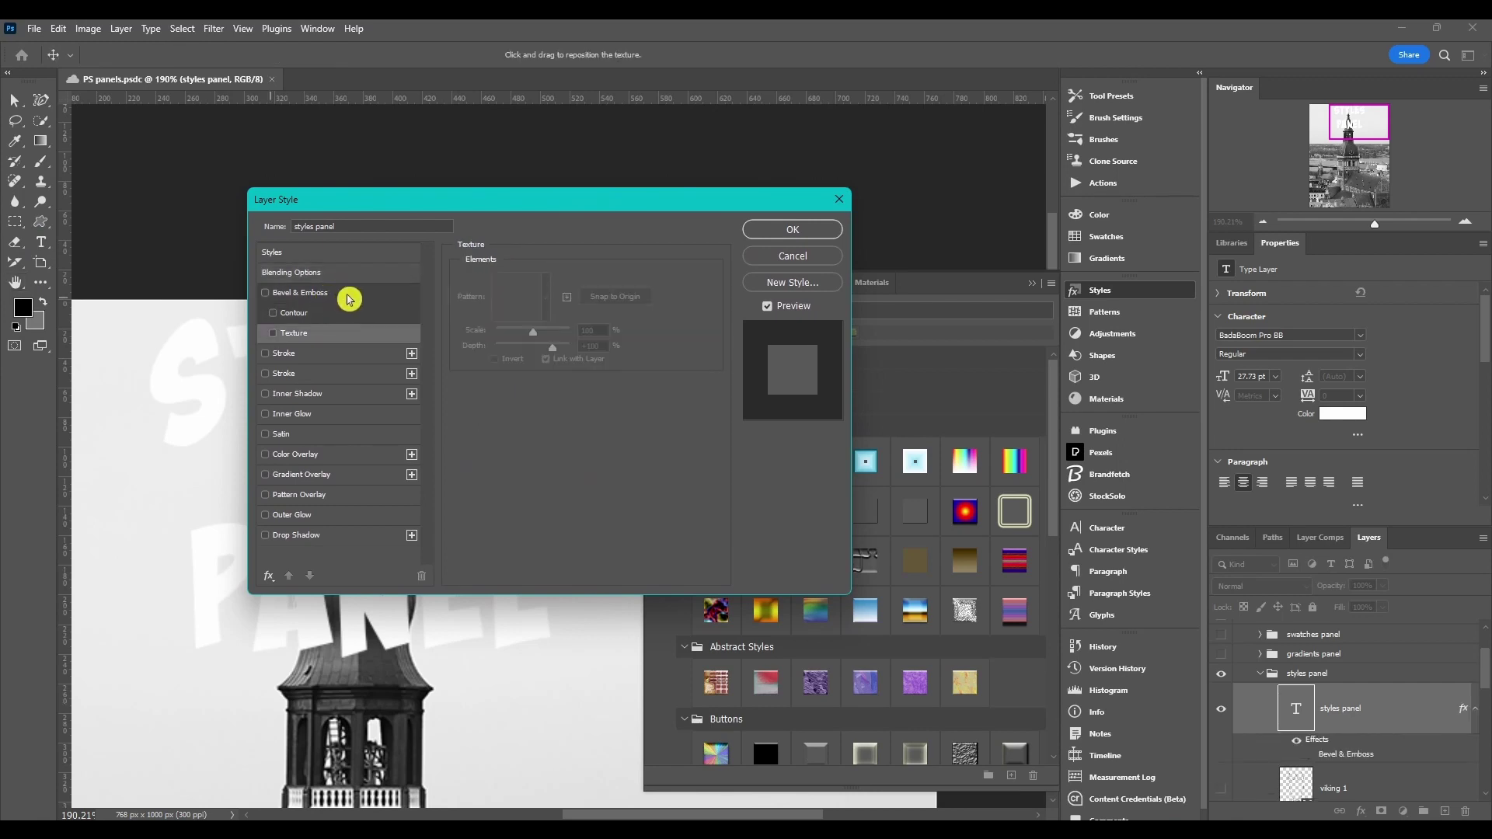
left_click(334, 351)
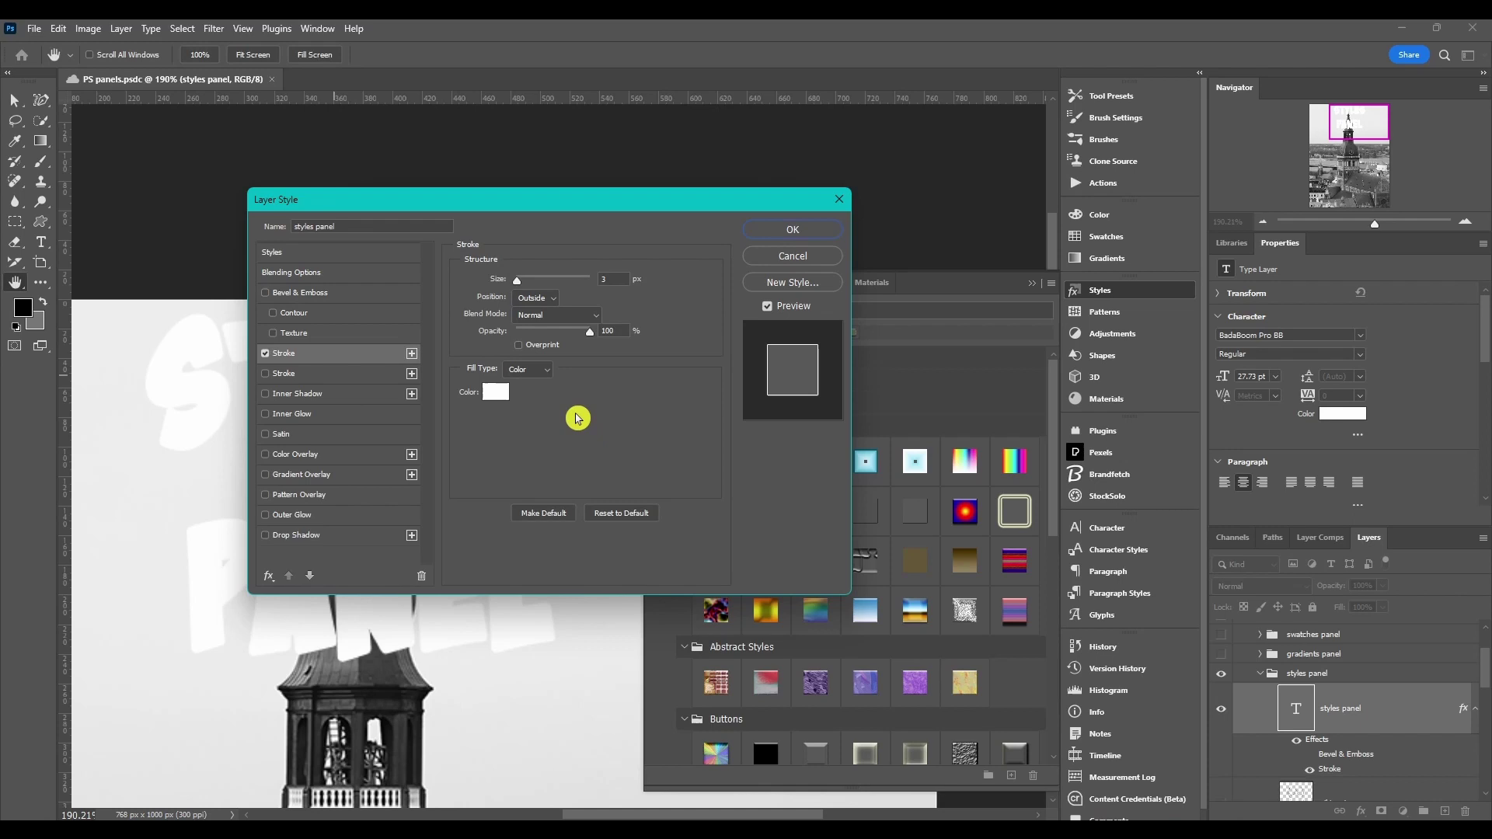
key("ctrl+z")
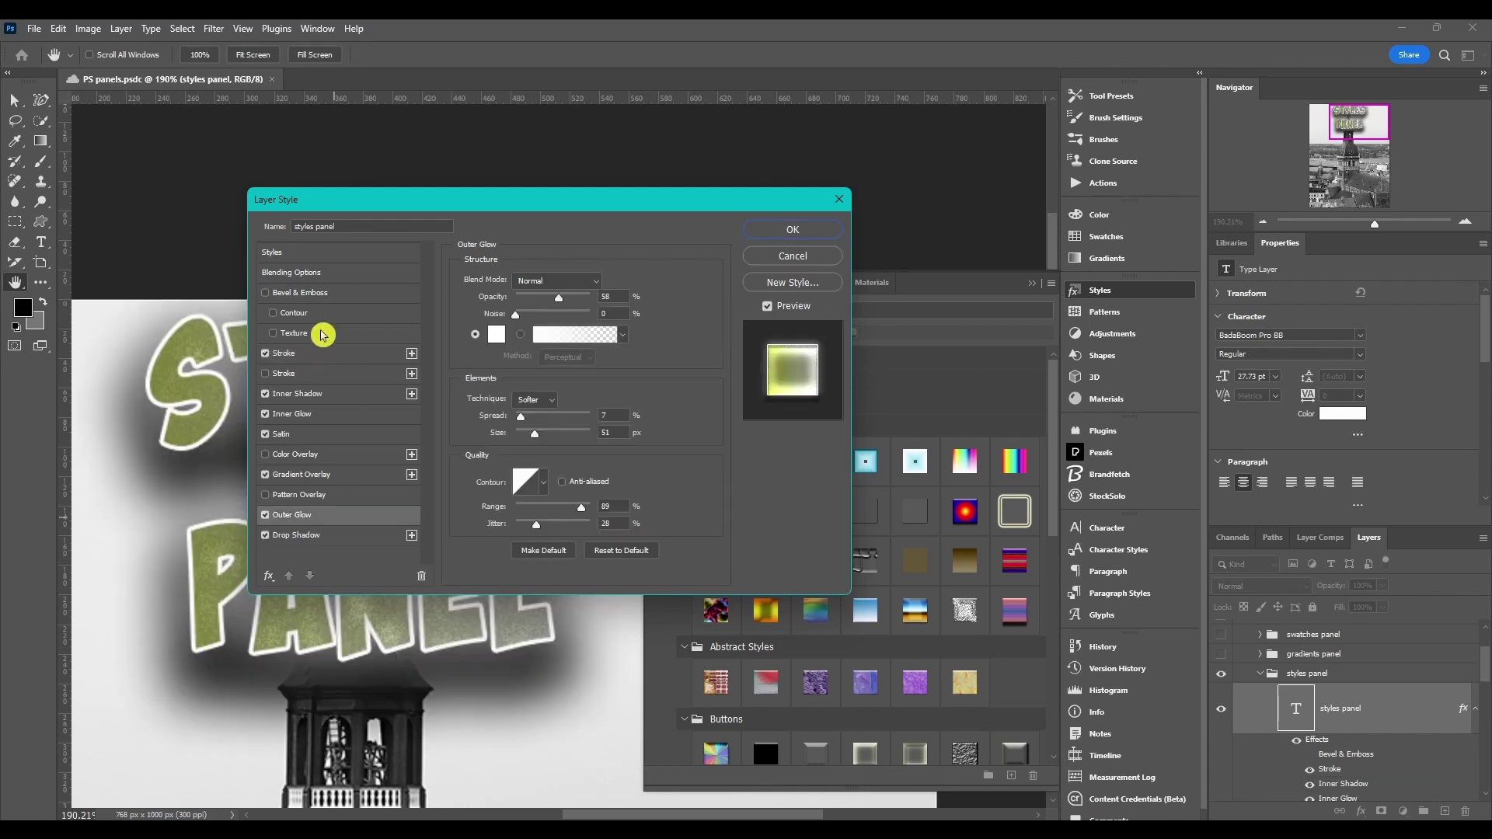
left_click(327, 330)
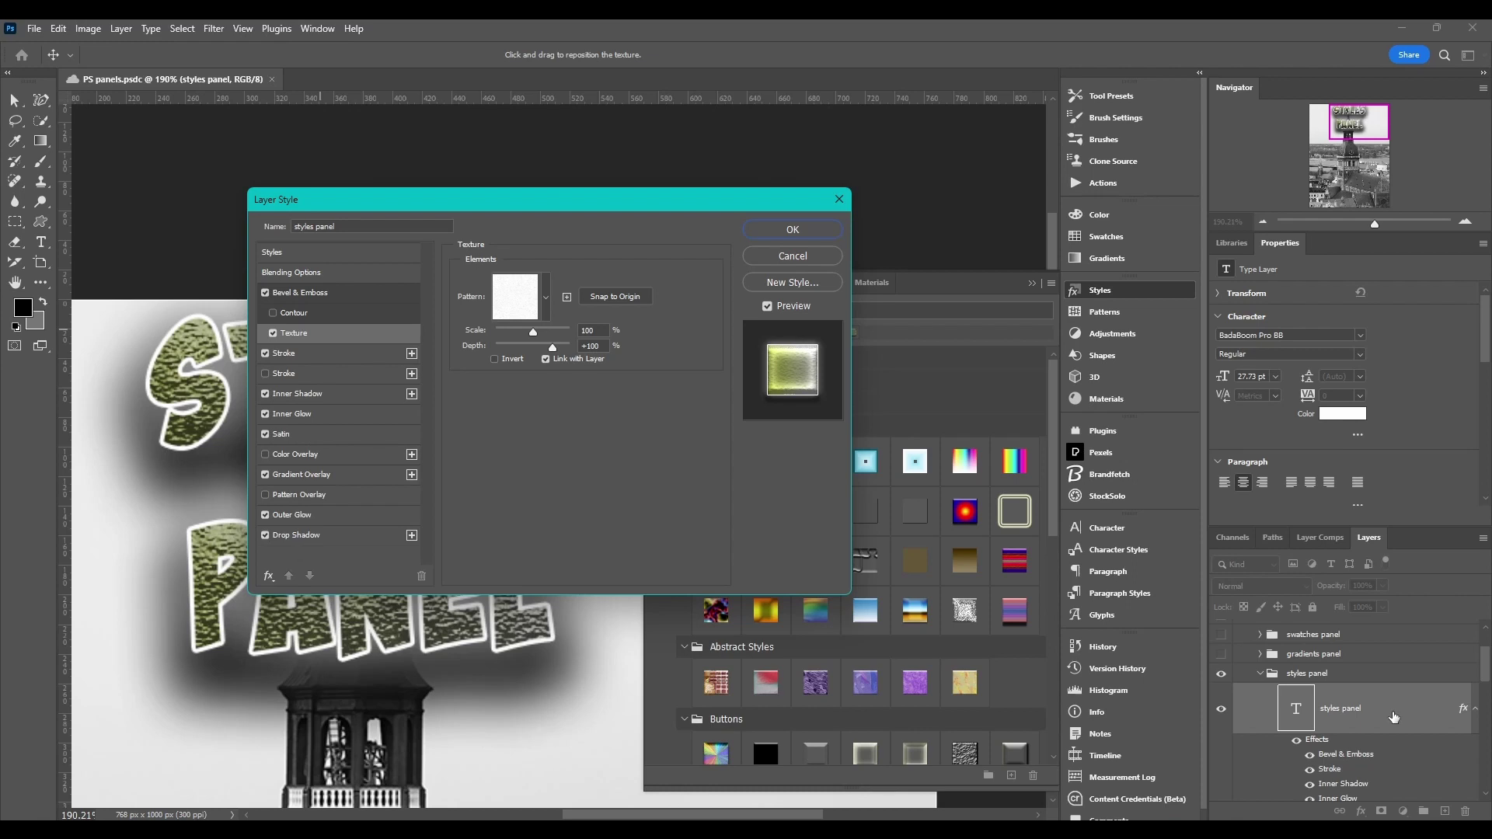
scroll(1391, 719, "down", 2)
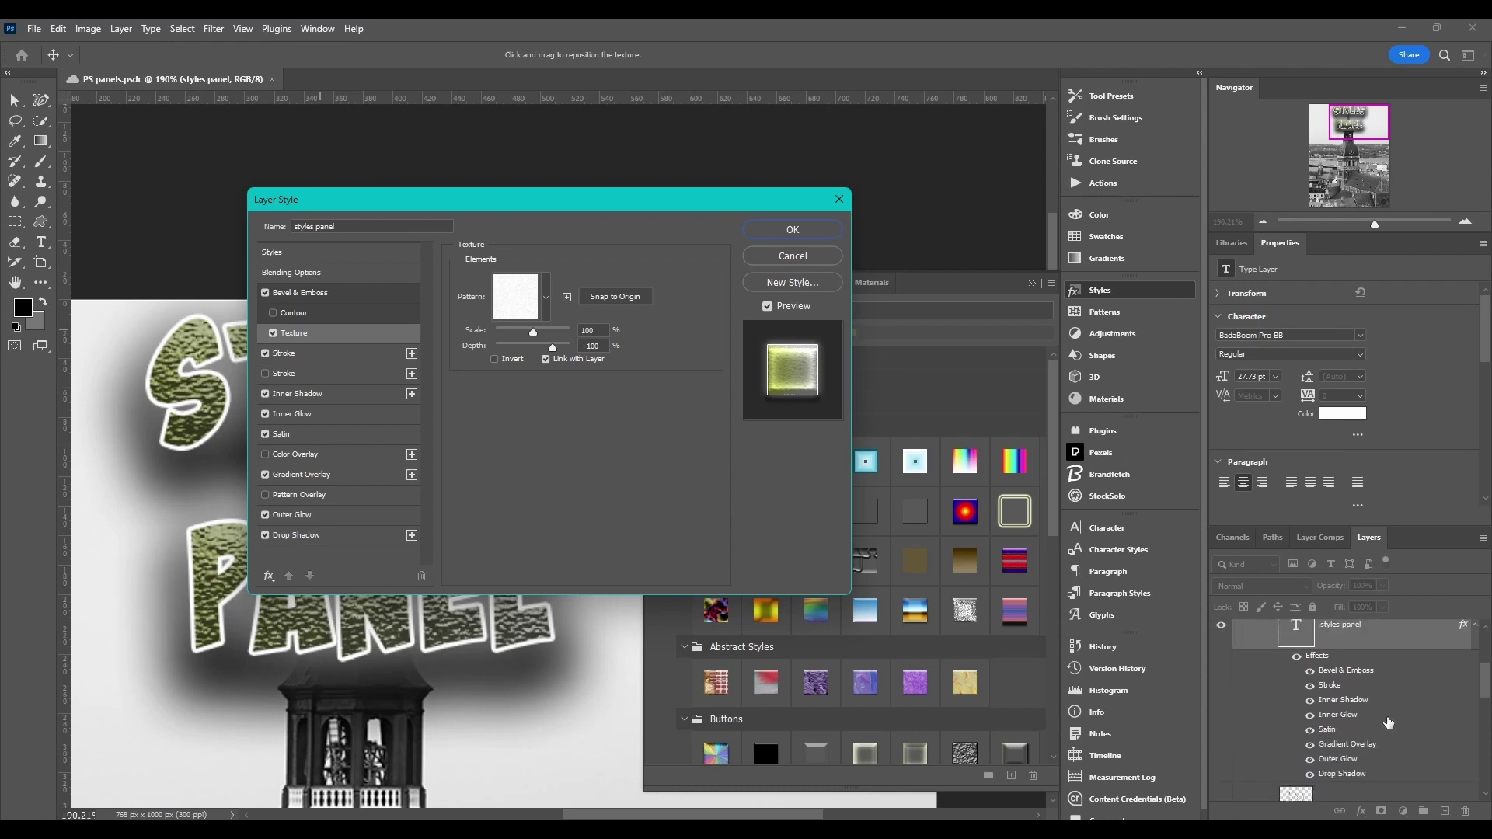
scroll(1389, 721, "up", 2)
left_click(357, 292)
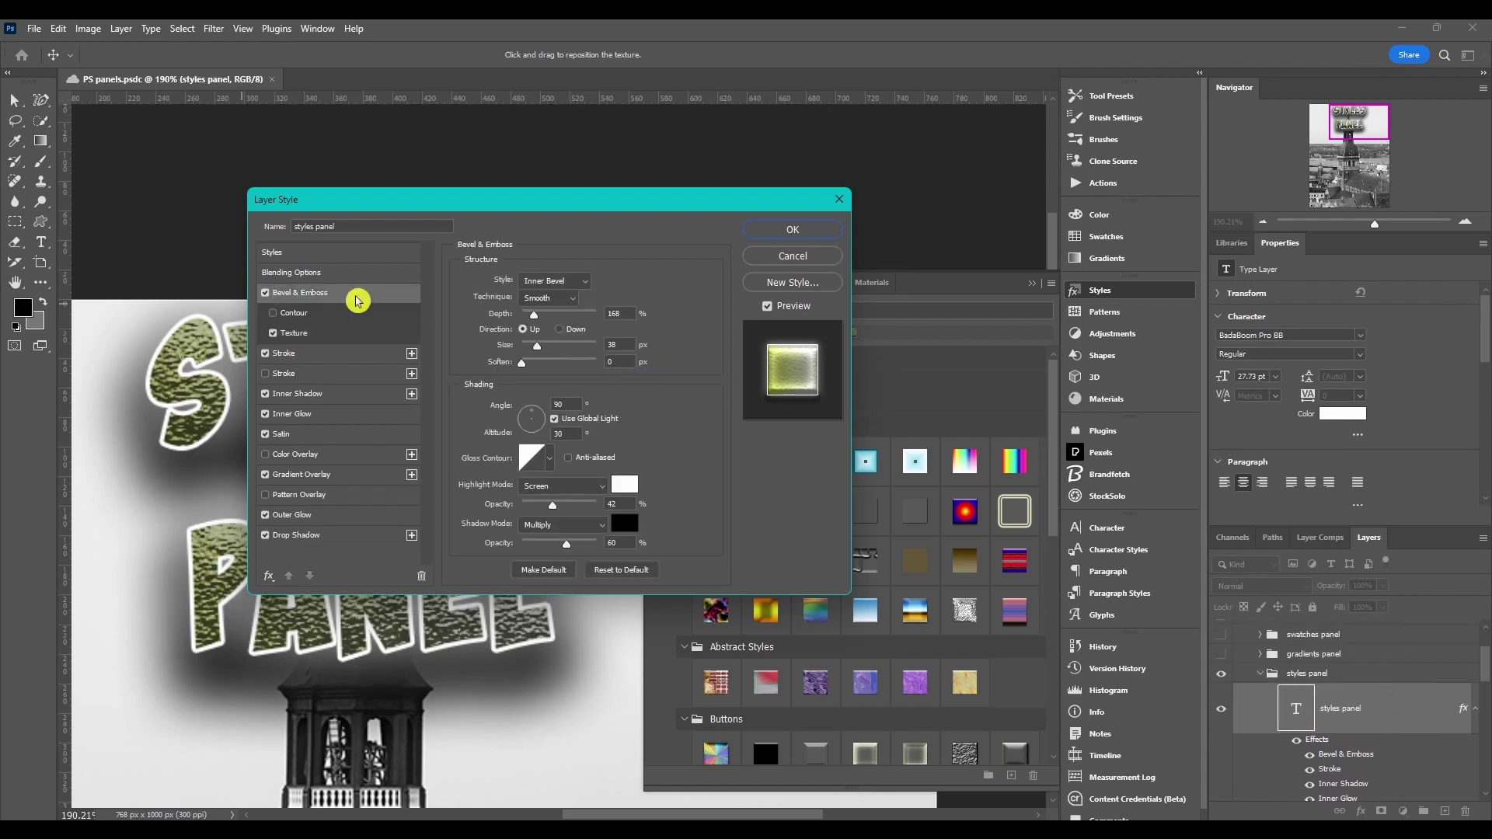
left_click(346, 316)
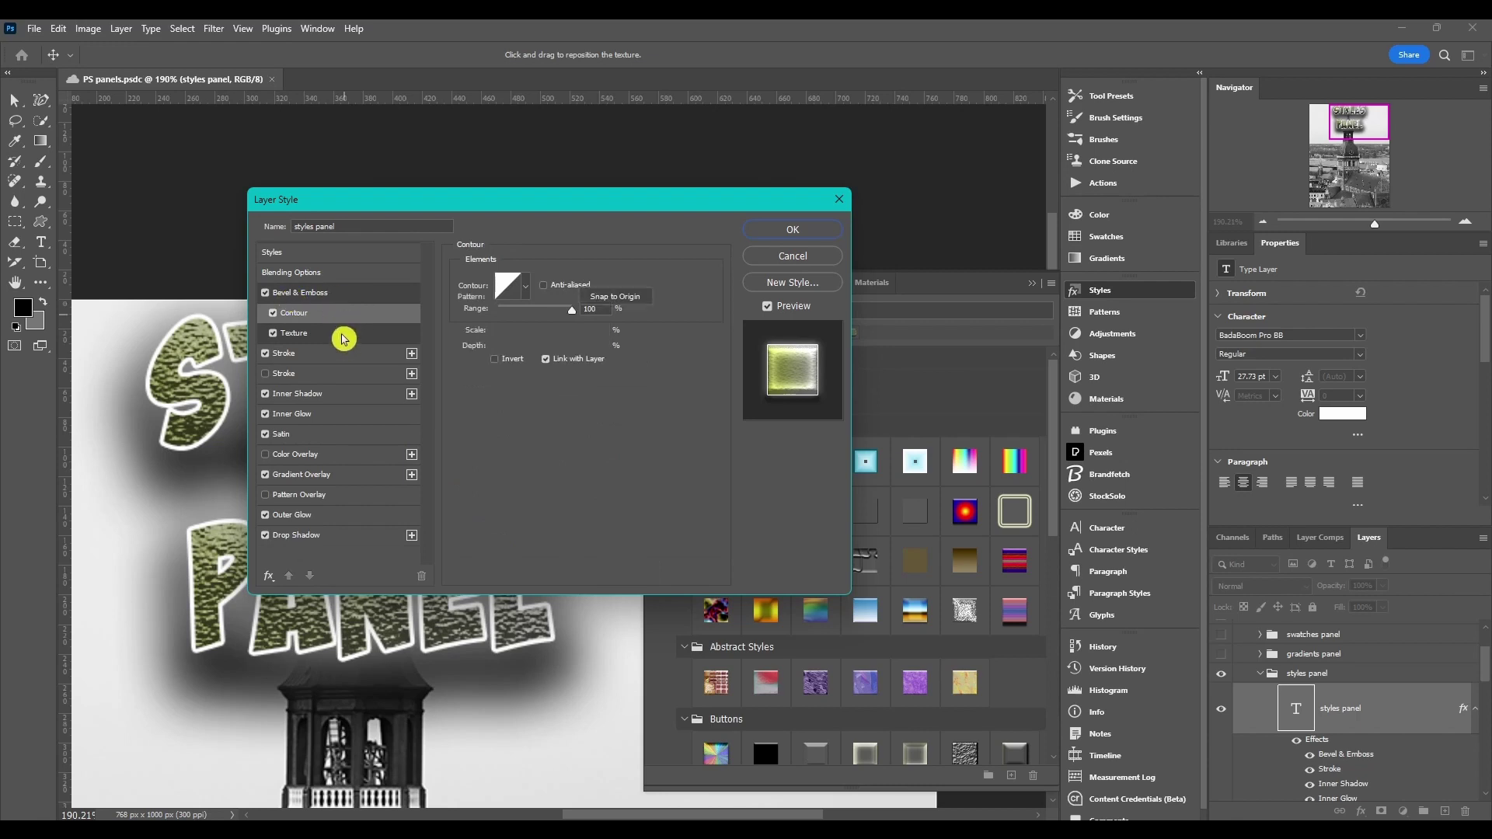
left_click(343, 334)
left_click(322, 392)
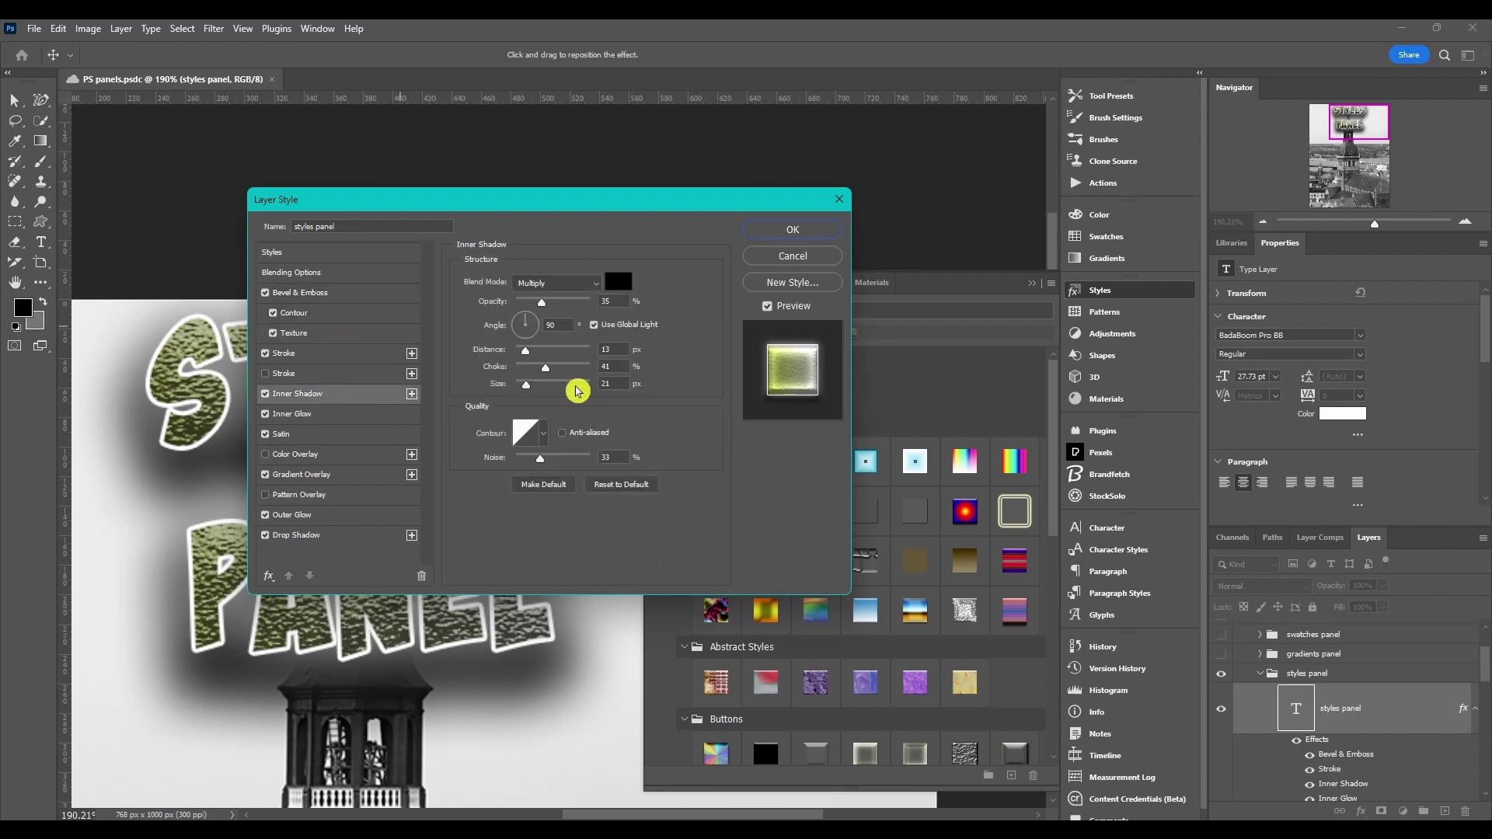
left_click(361, 372)
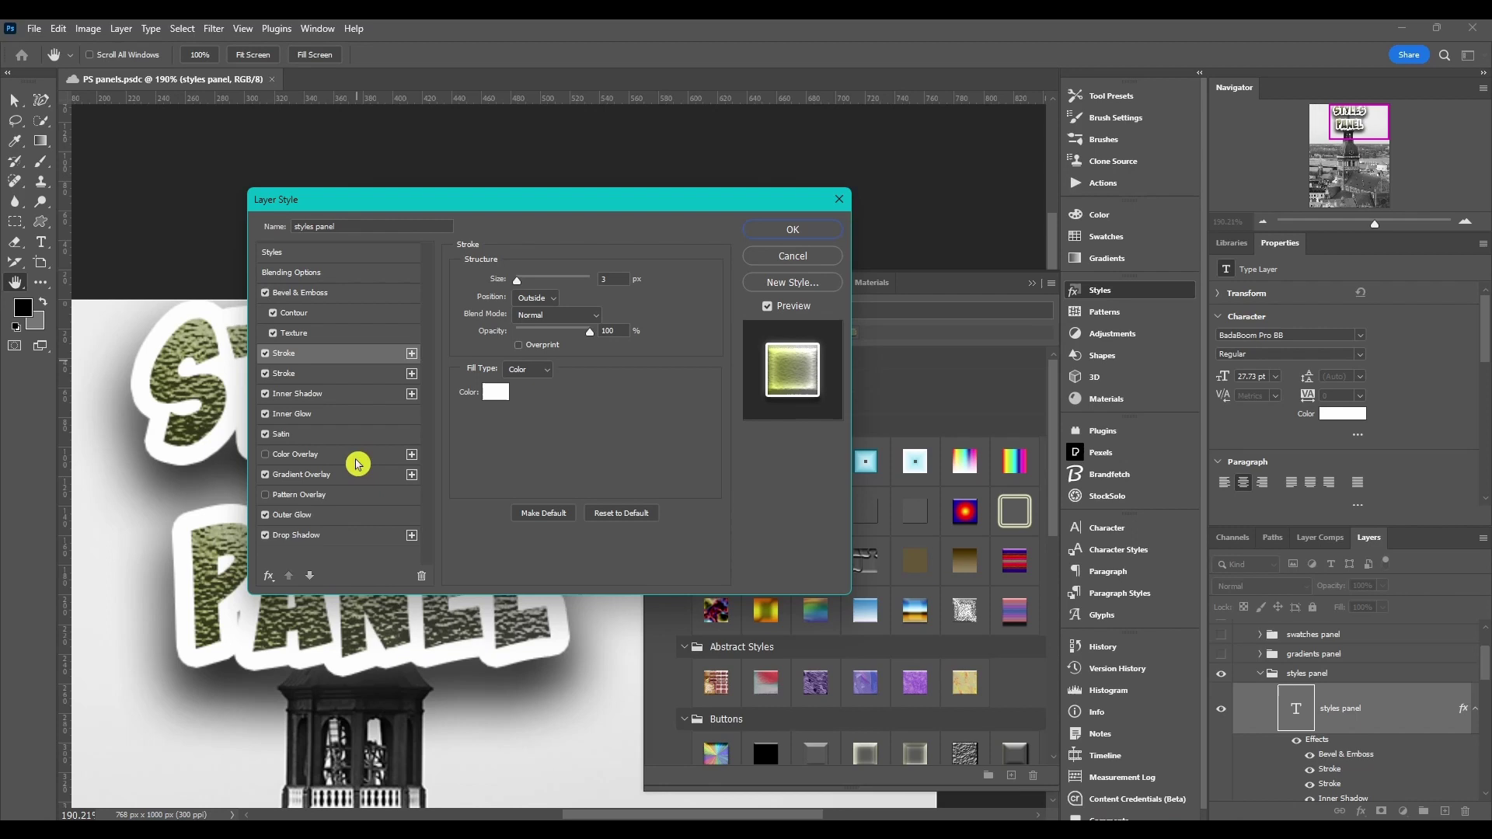
left_click(356, 456)
left_click(357, 475)
left_click(359, 513)
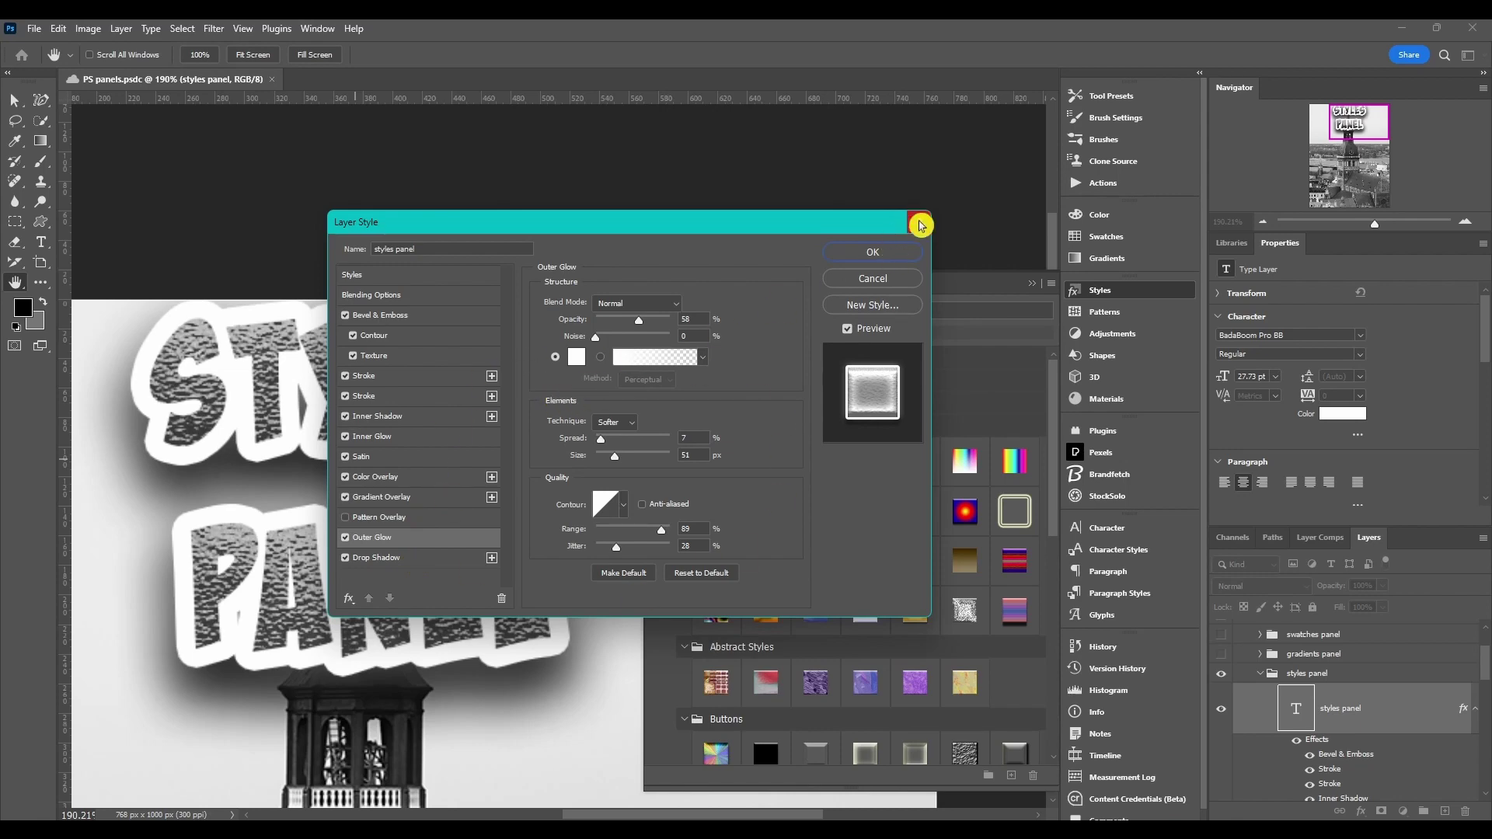
left_click(919, 221)
key("b")
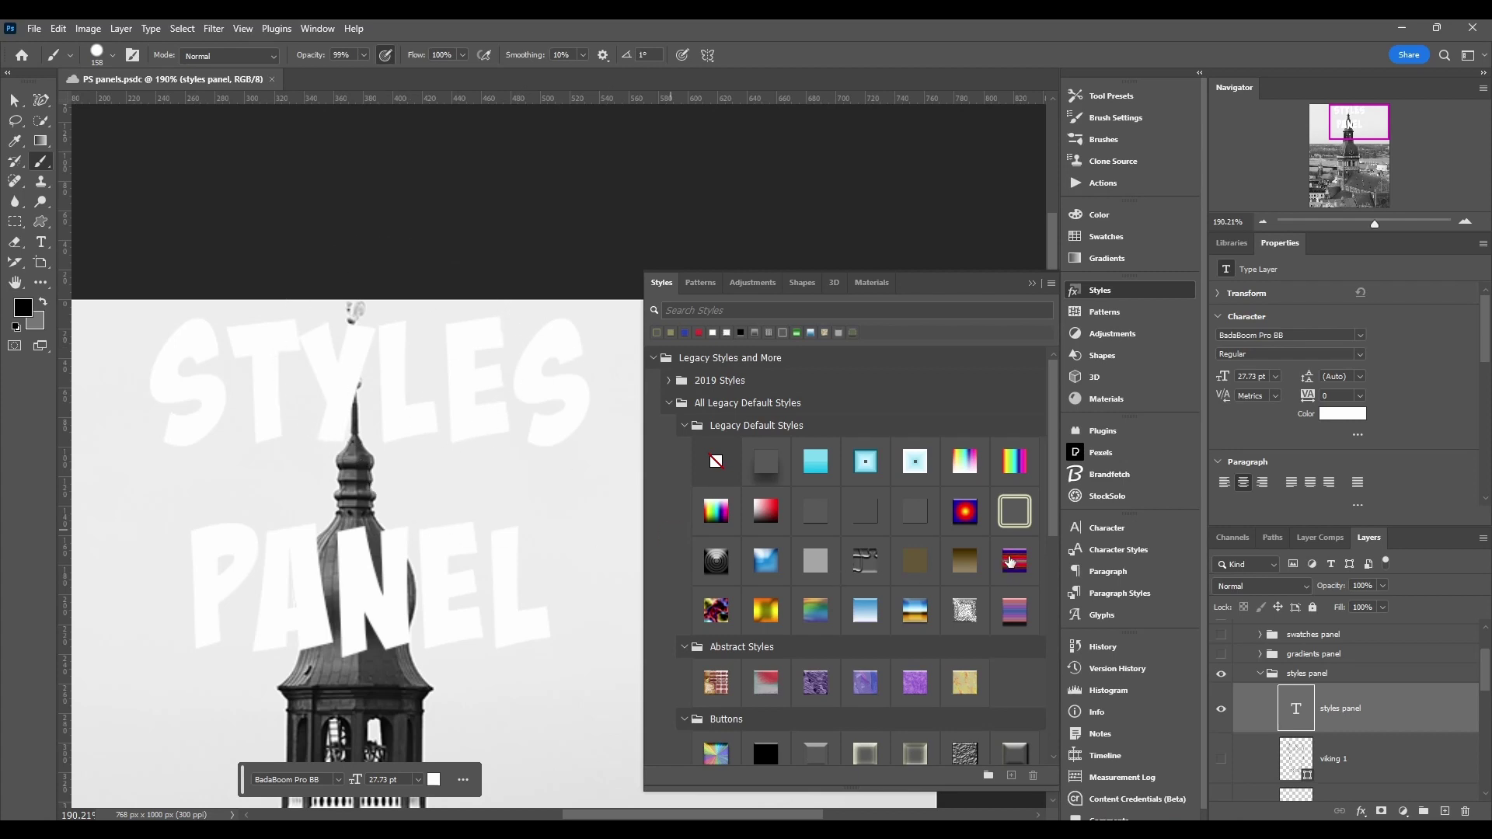
Step: Apply the striped red and blue style to the text and save the document
left_click(1014, 563)
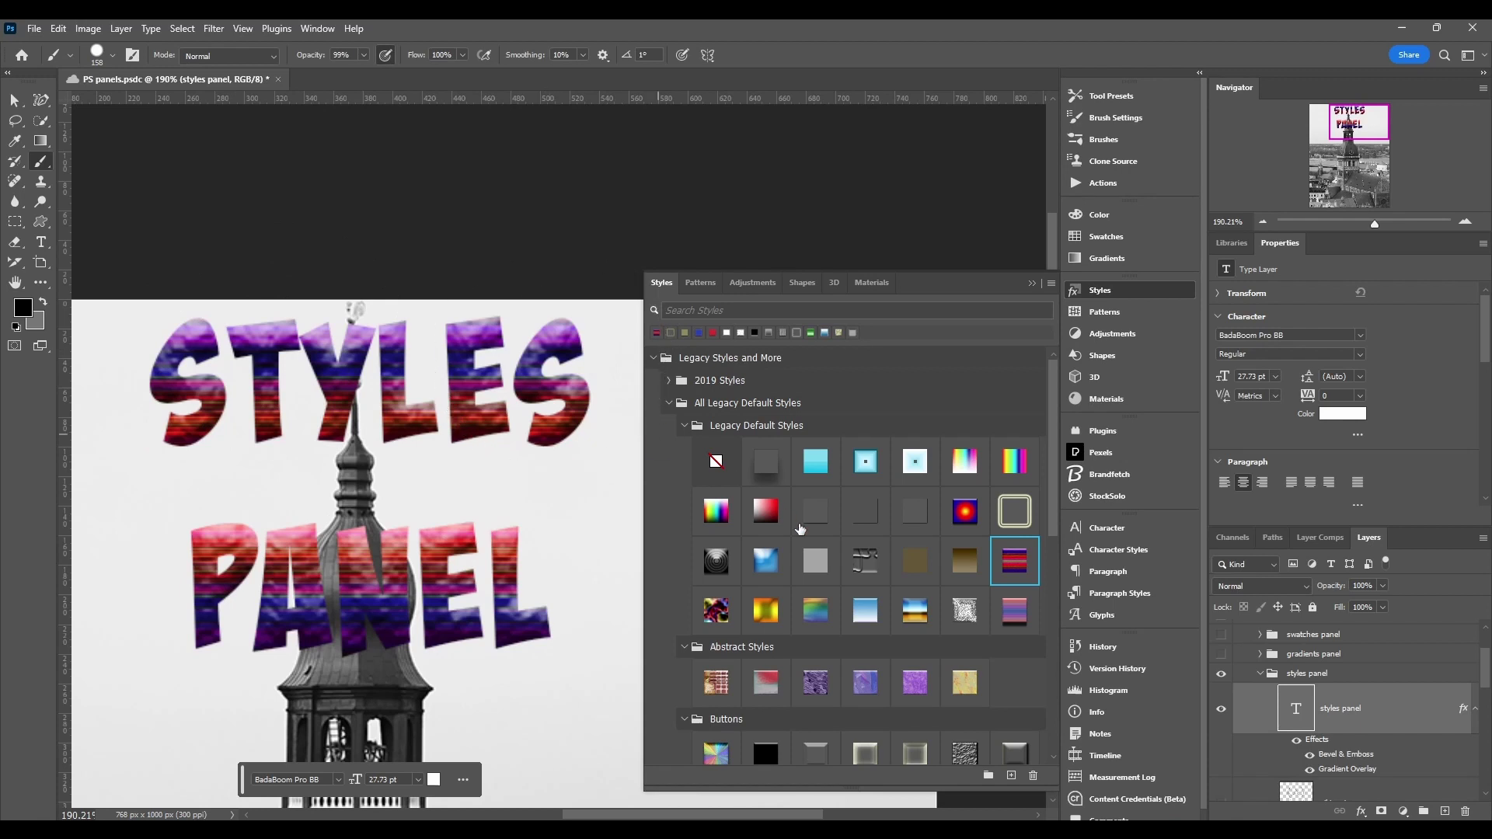
scroll(1377, 751, "down", 1)
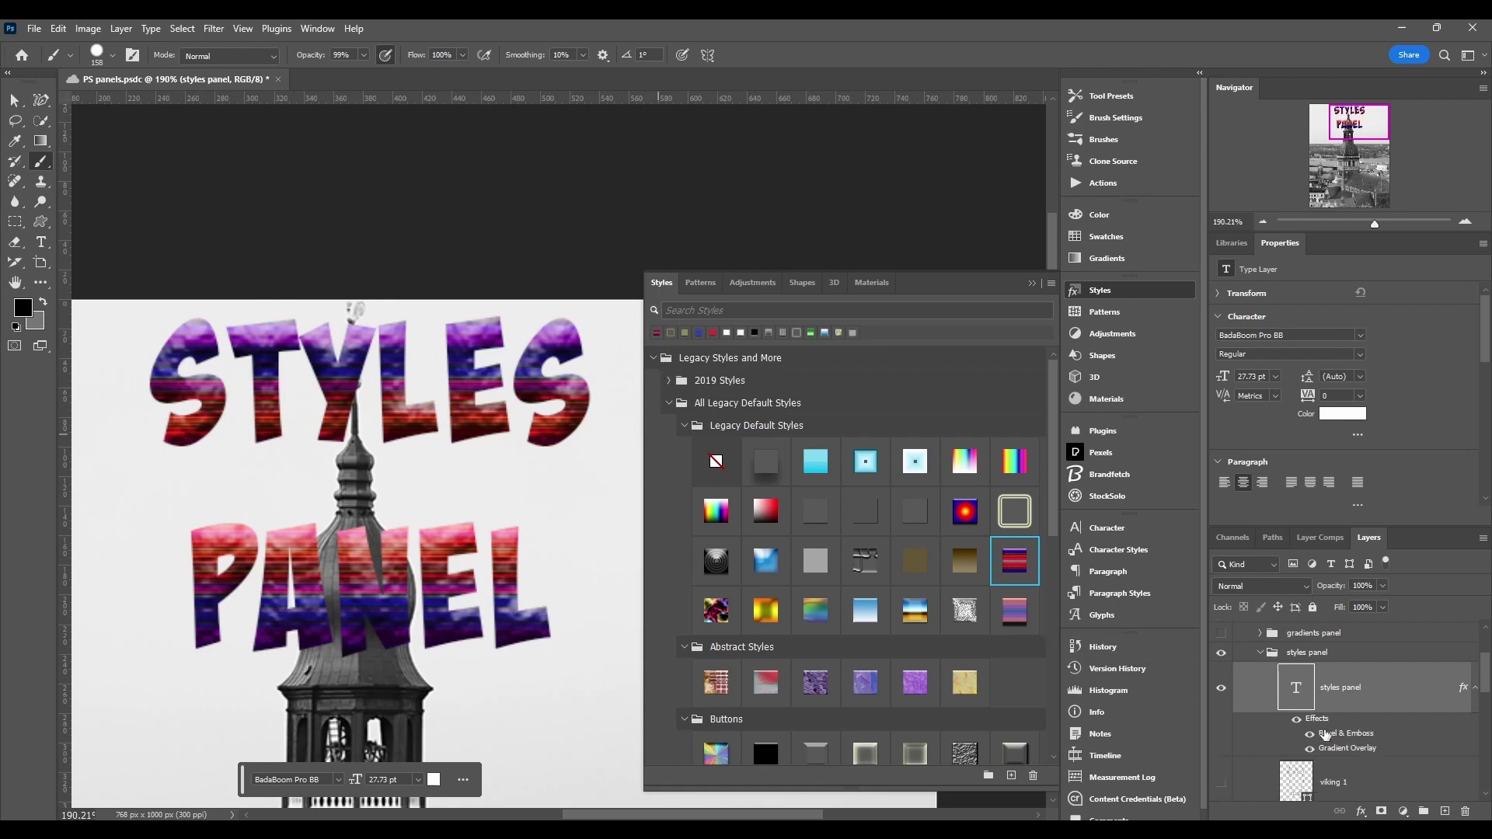
key("ctrl+s")
Step: Try grey-white, glossy white satin and purple abstract styles, ending on the orange-olive gradient
scroll(1298, 723, "up", 1)
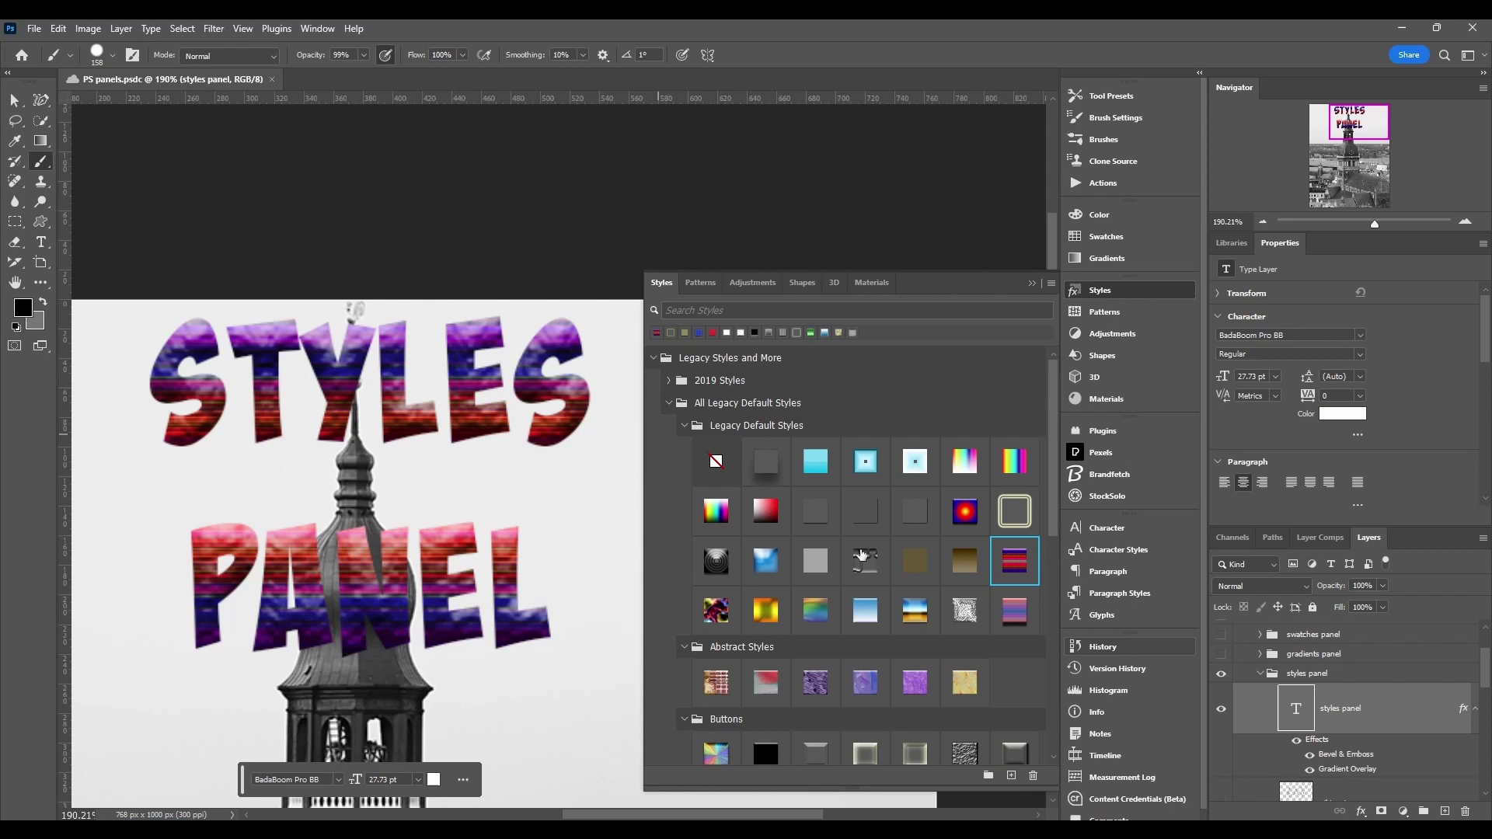
left_click(863, 556)
left_click(975, 624)
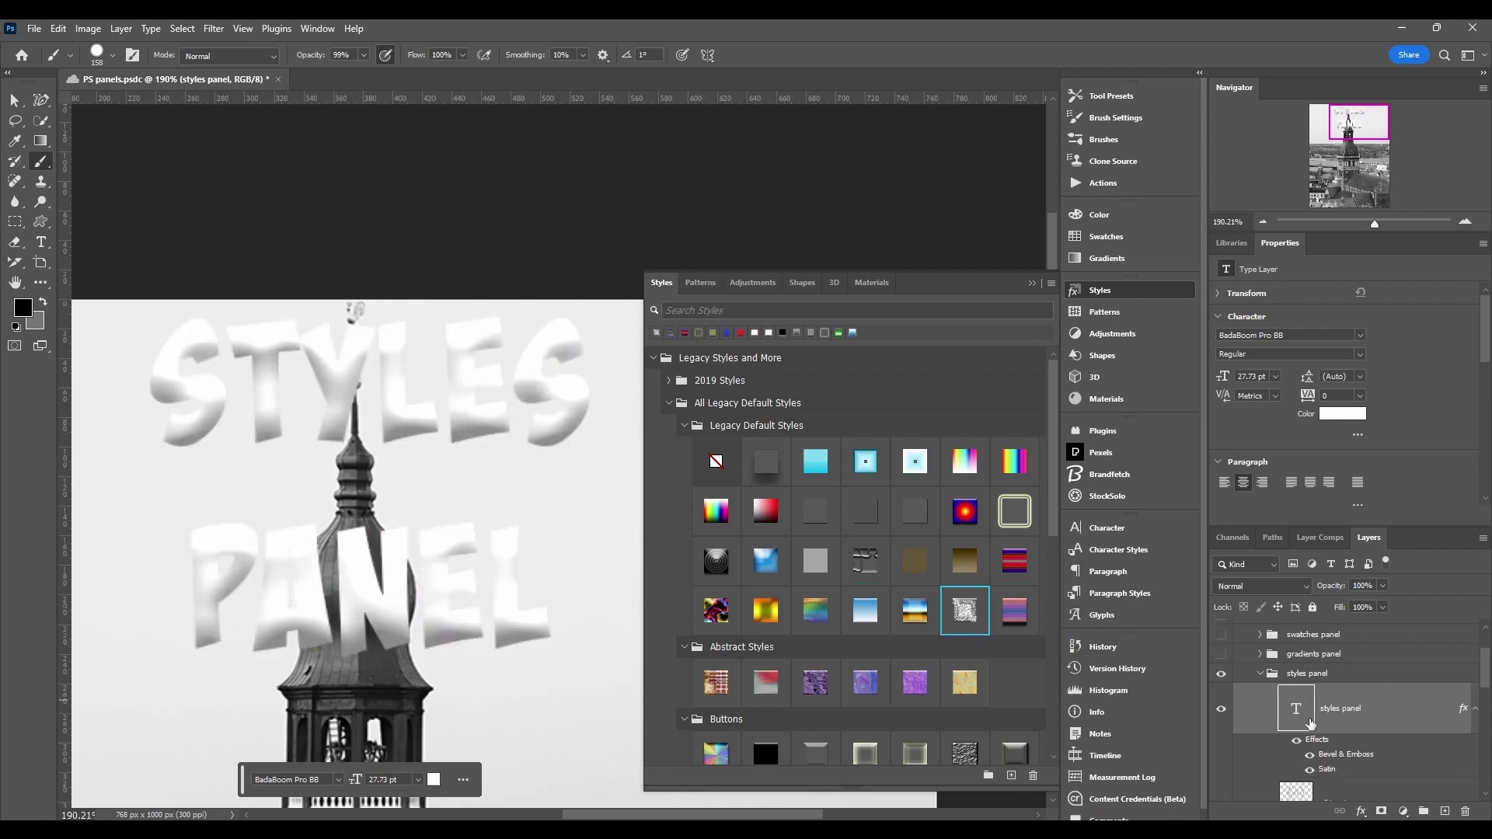
left_click(906, 685)
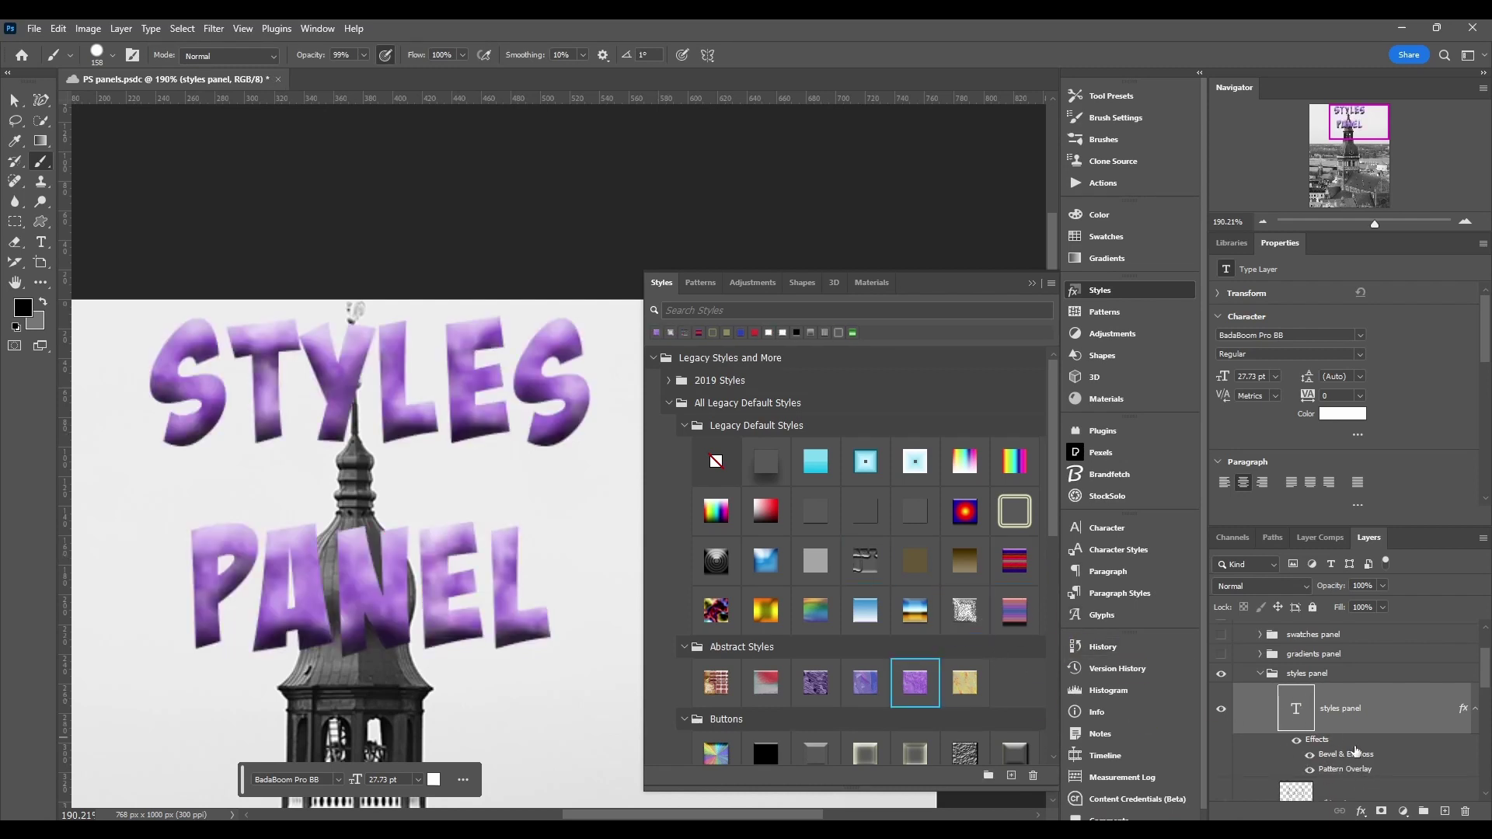
left_click(755, 611)
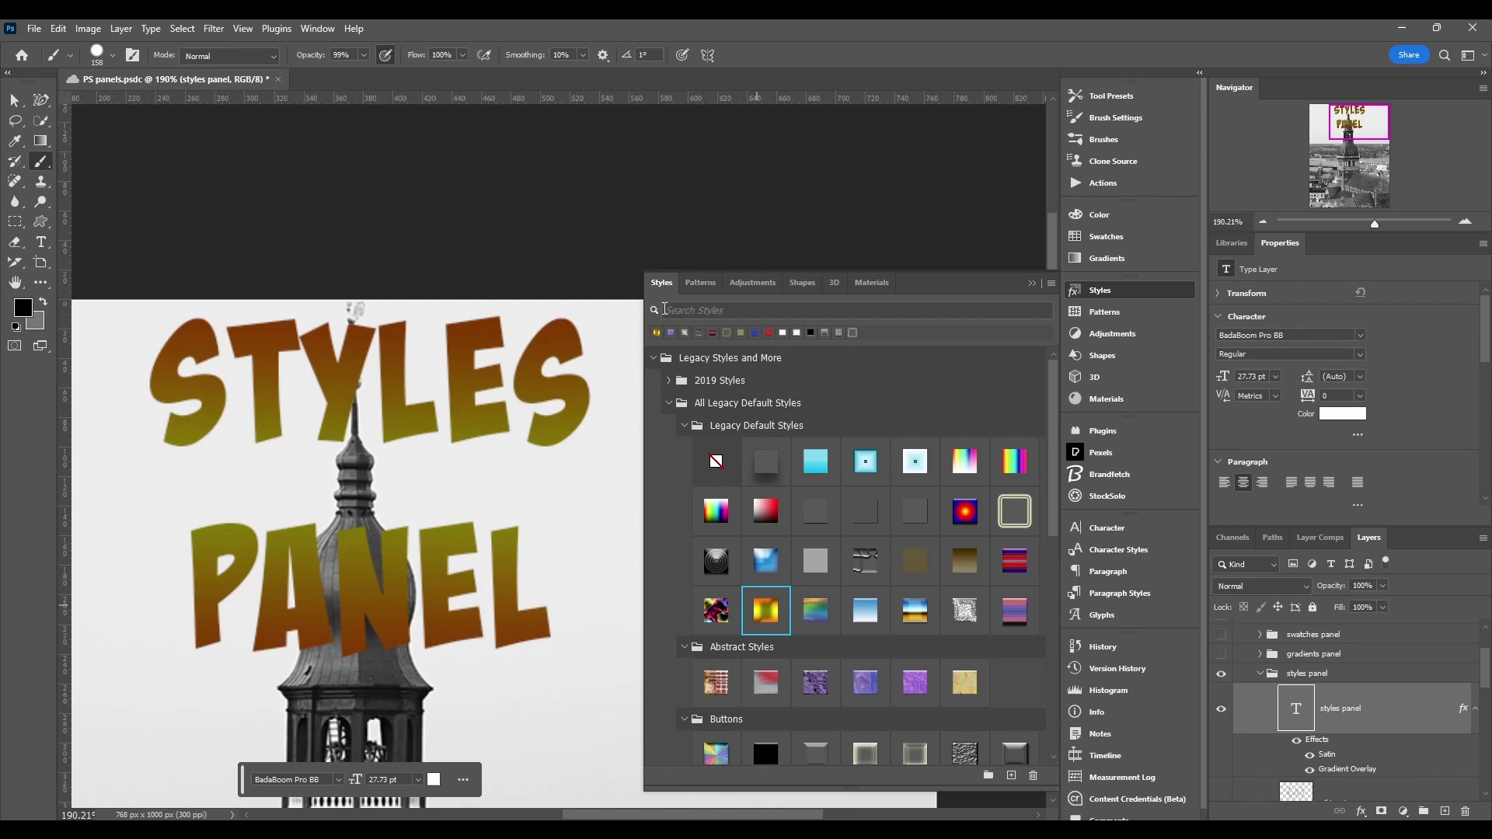
Step: Start a search of the style libraries, then clear the search field
left_click(675, 311)
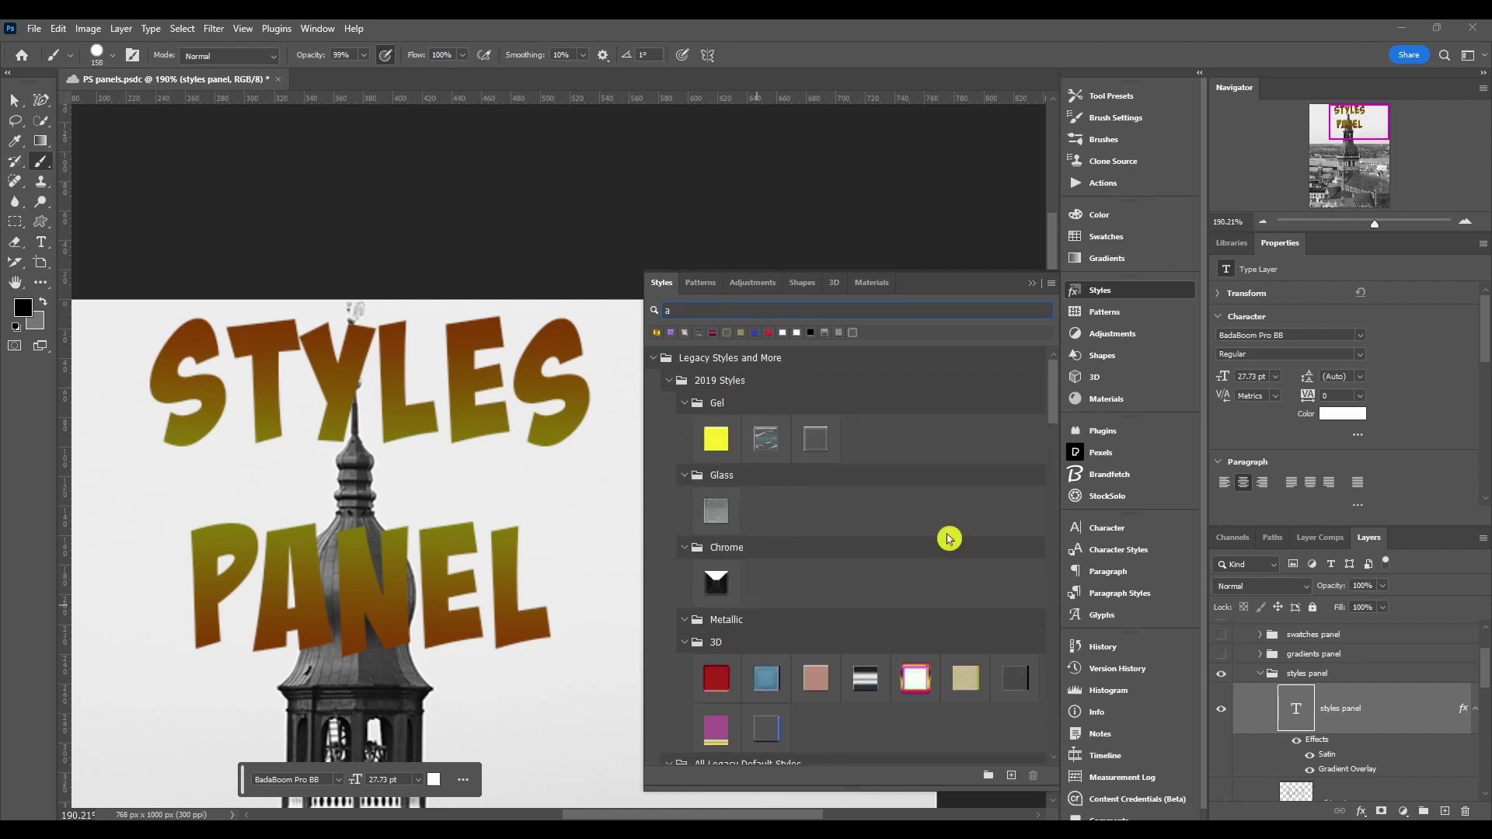
left_click(661, 311)
key("BackSpace")
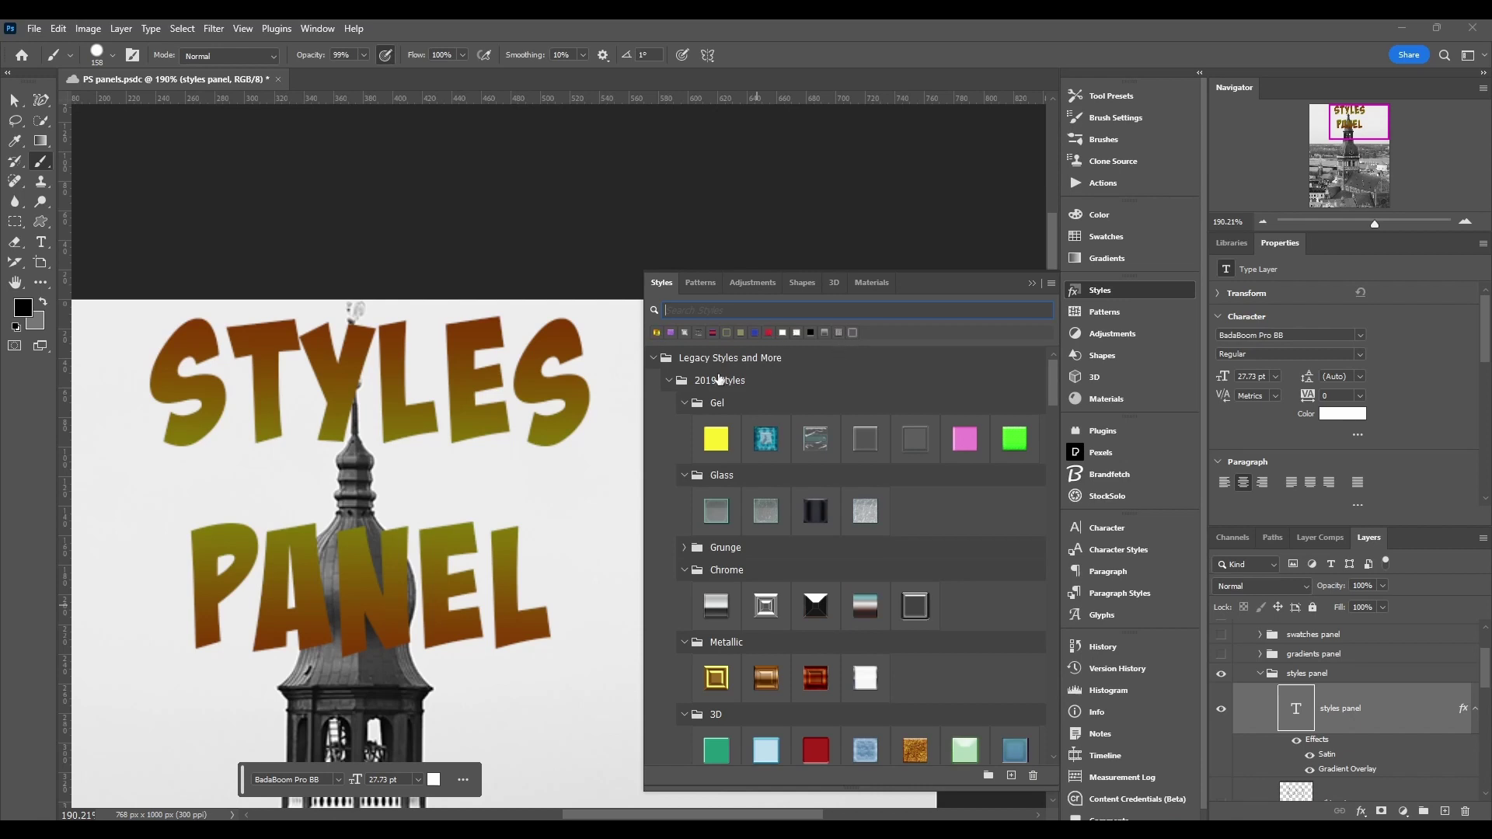
Step: Collapse the Gel, Glass, Chrome, Metallic and 3D style folders
left_click(685, 403)
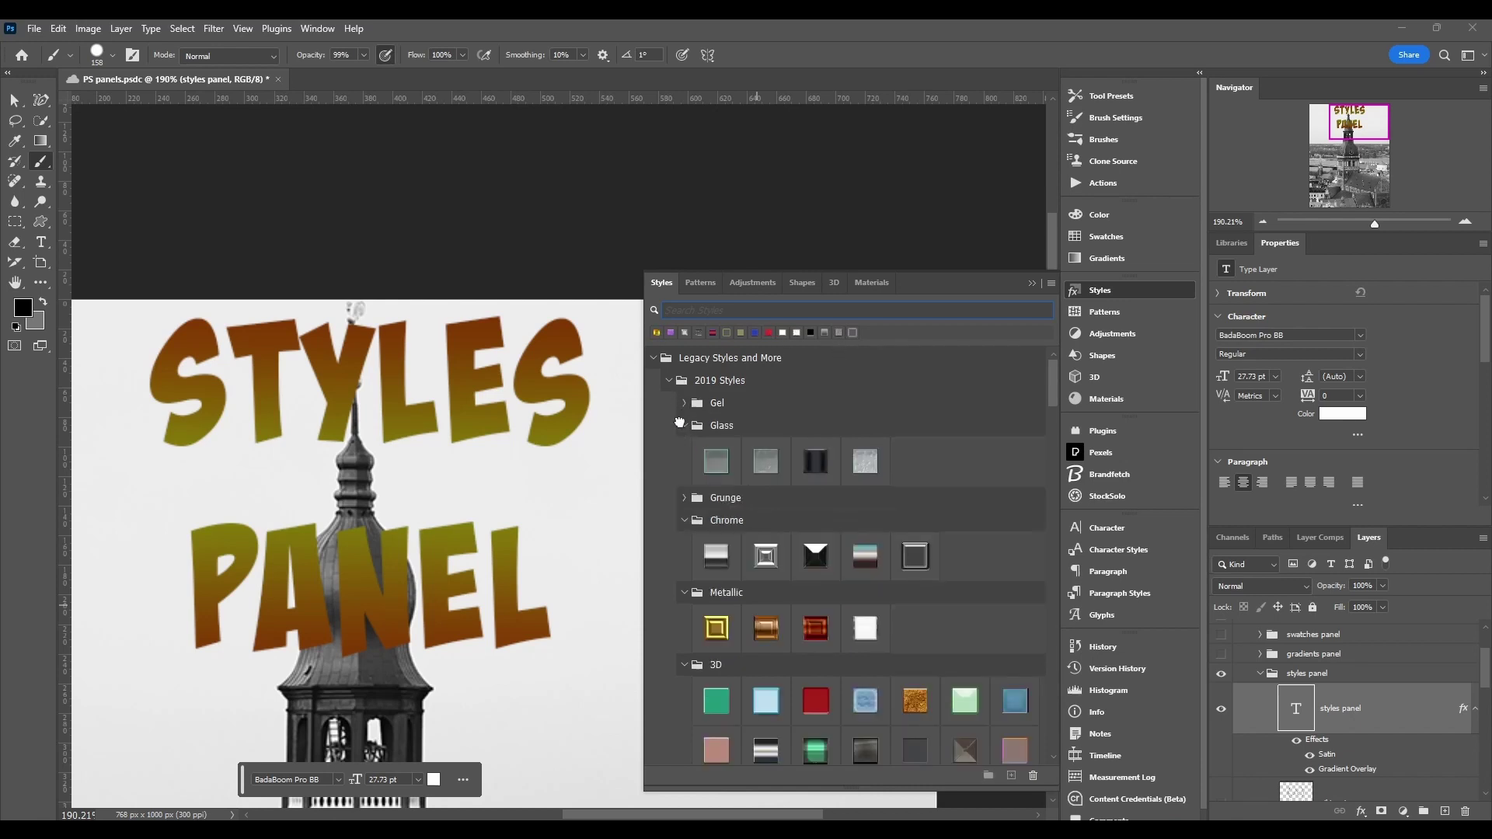
left_click(684, 426)
left_click(685, 470)
left_click(684, 494)
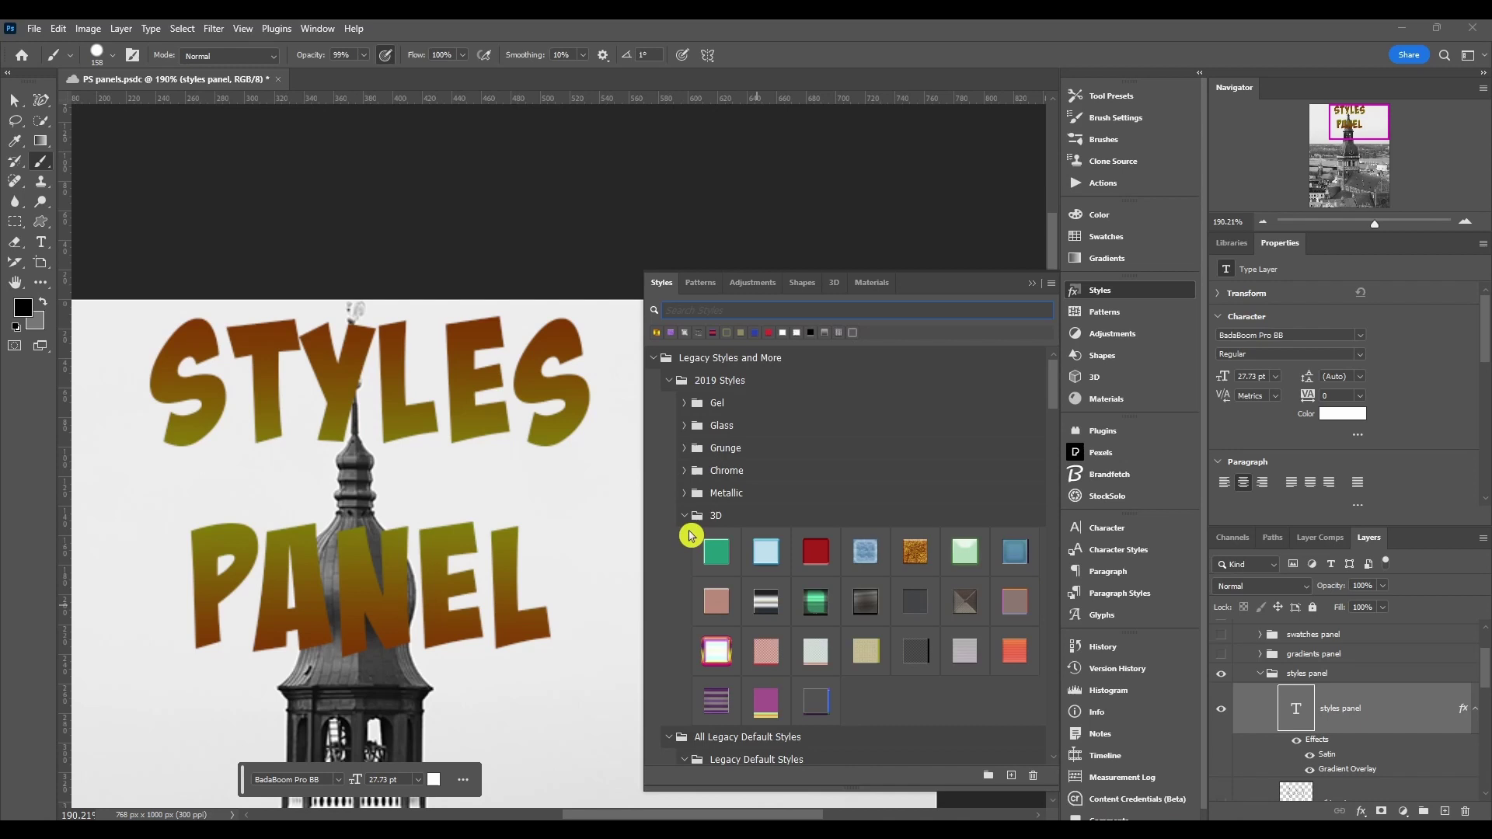
left_click(684, 516)
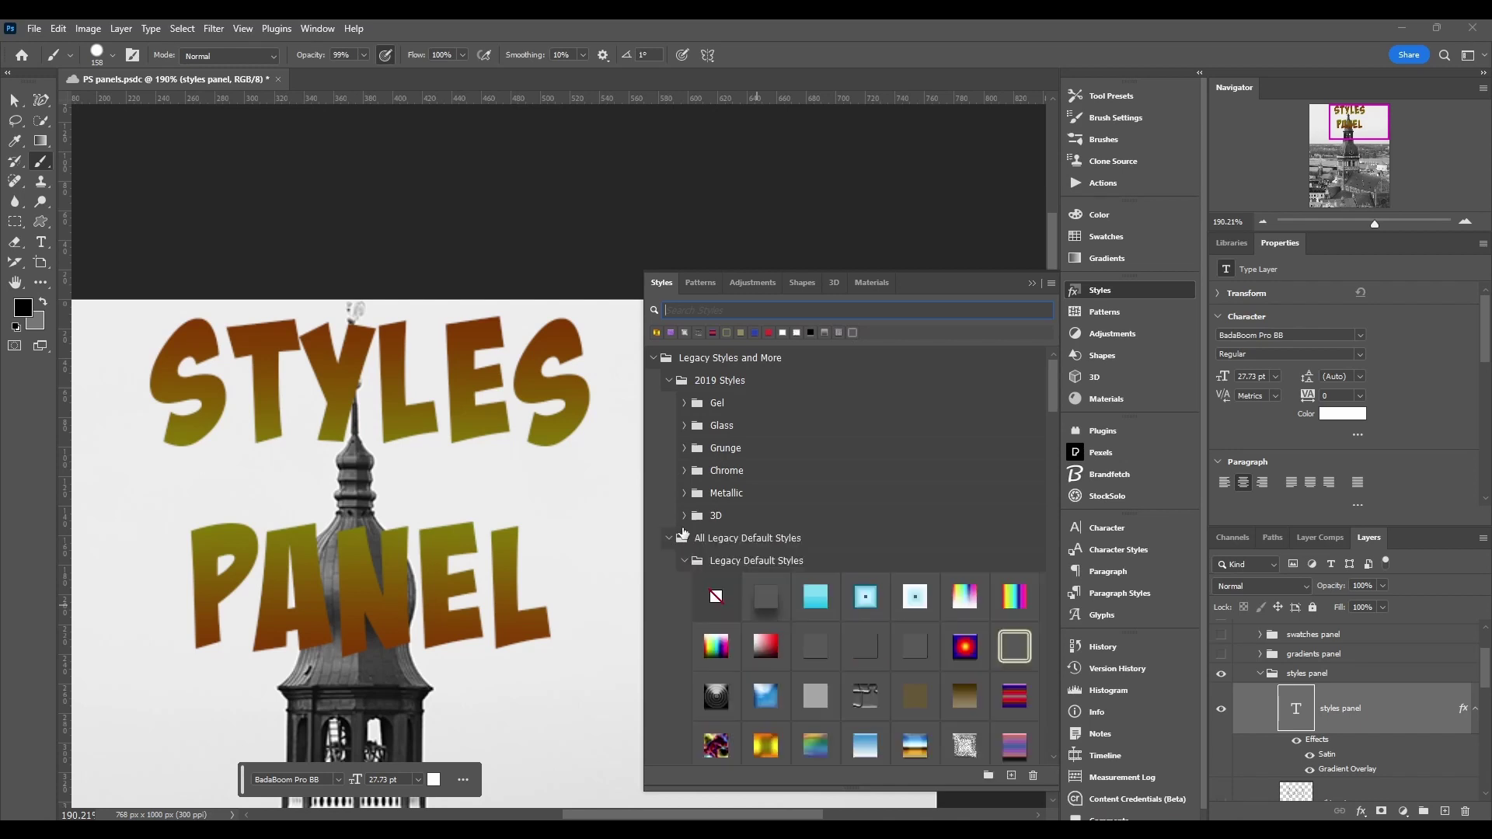
Step: Try purple, gradient, pale, striped, red wrinkled and gold styles, ending on purple-blue chrome
left_click(658, 332)
left_click(671, 332)
left_click(698, 333)
left_click(713, 333)
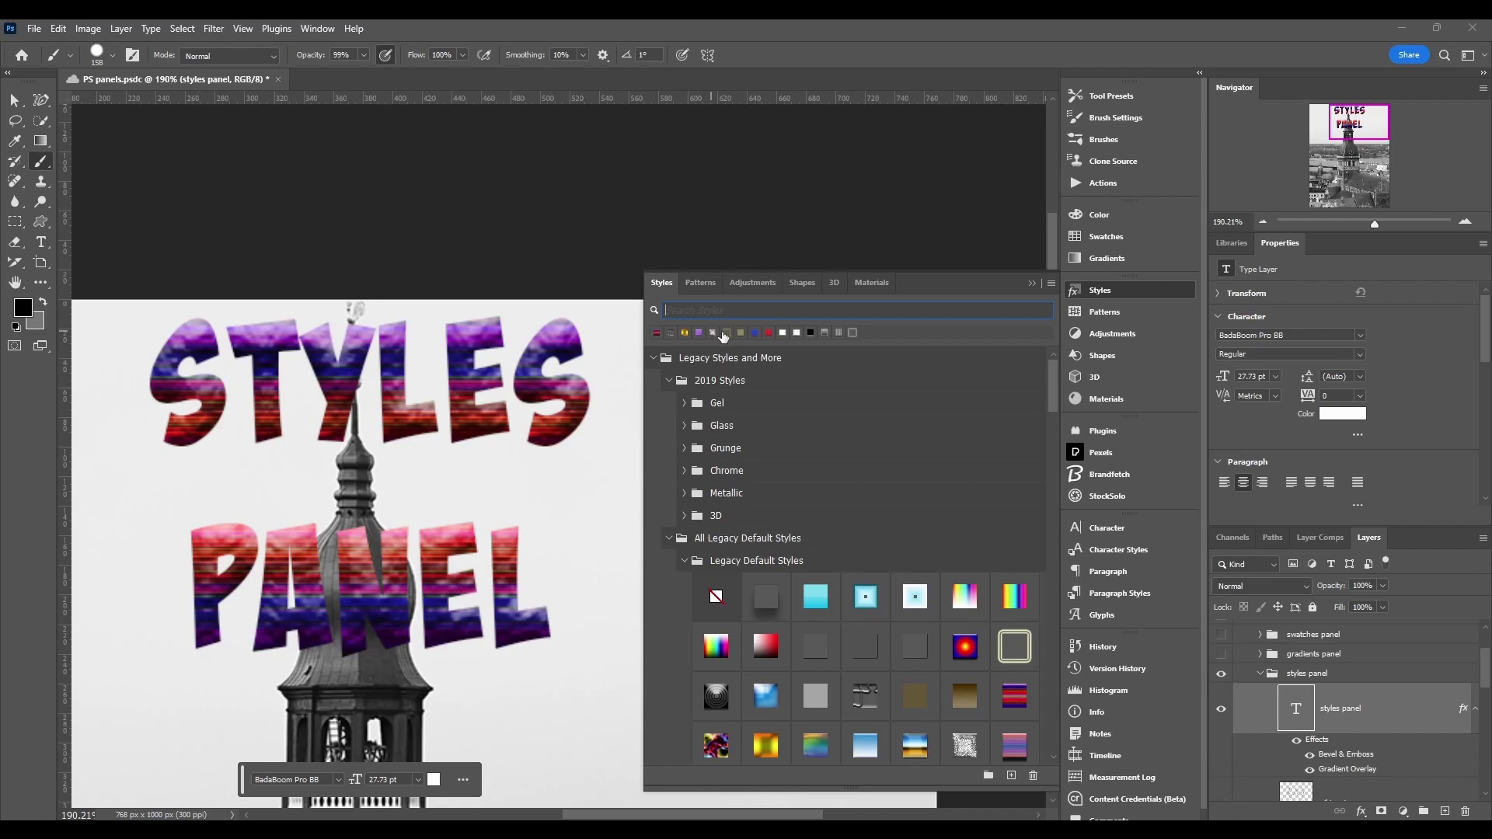
left_click(767, 332)
left_click(754, 332)
left_click(768, 332)
Step: Collapse 2019 Styles, Legacy Default, Abstract, Buttons, Dotted Strokes and Legacy Styles and More
left_click(669, 380)
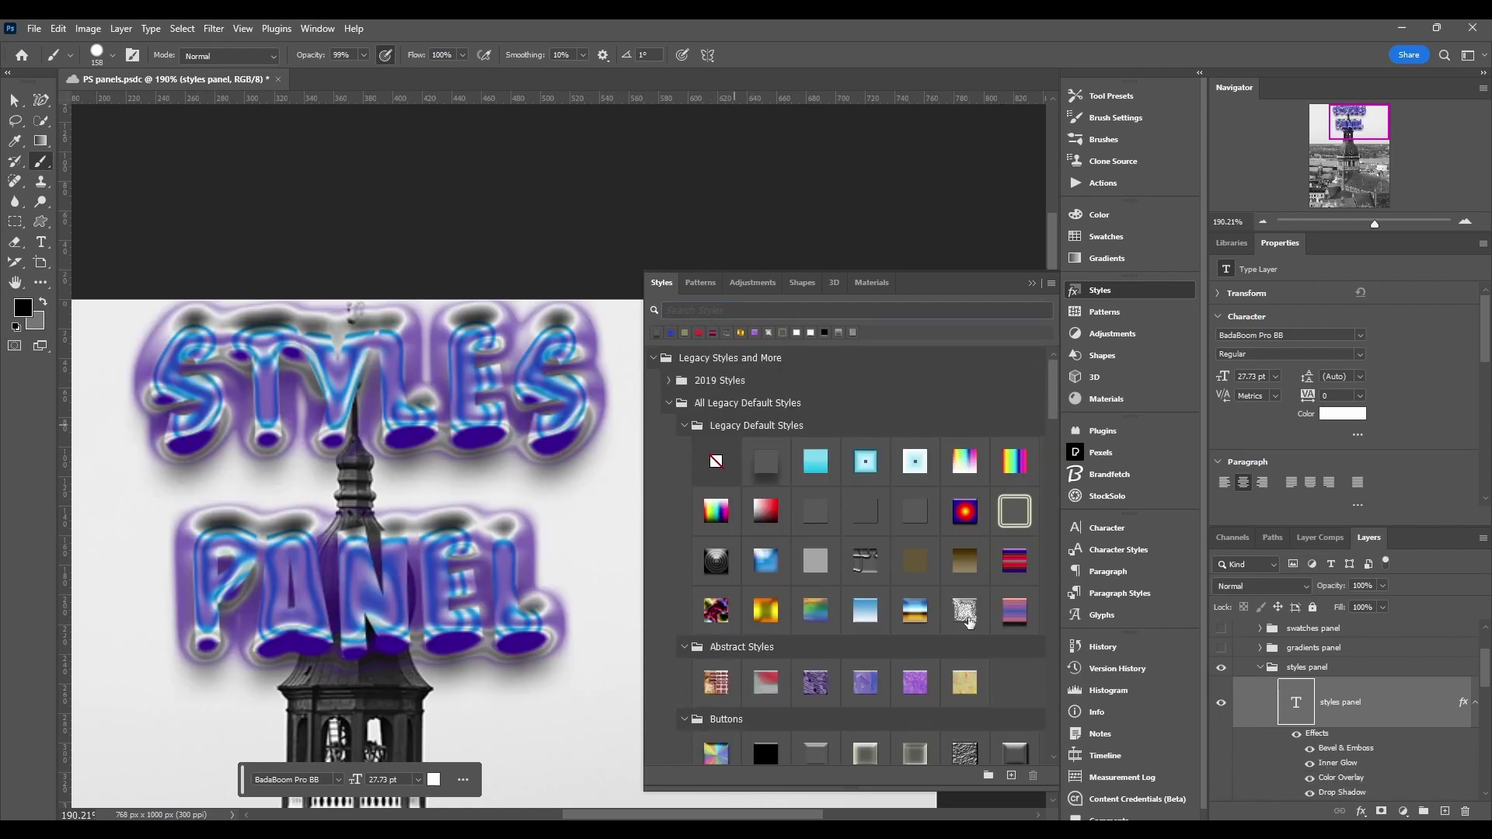
left_click(684, 425)
left_click(684, 448)
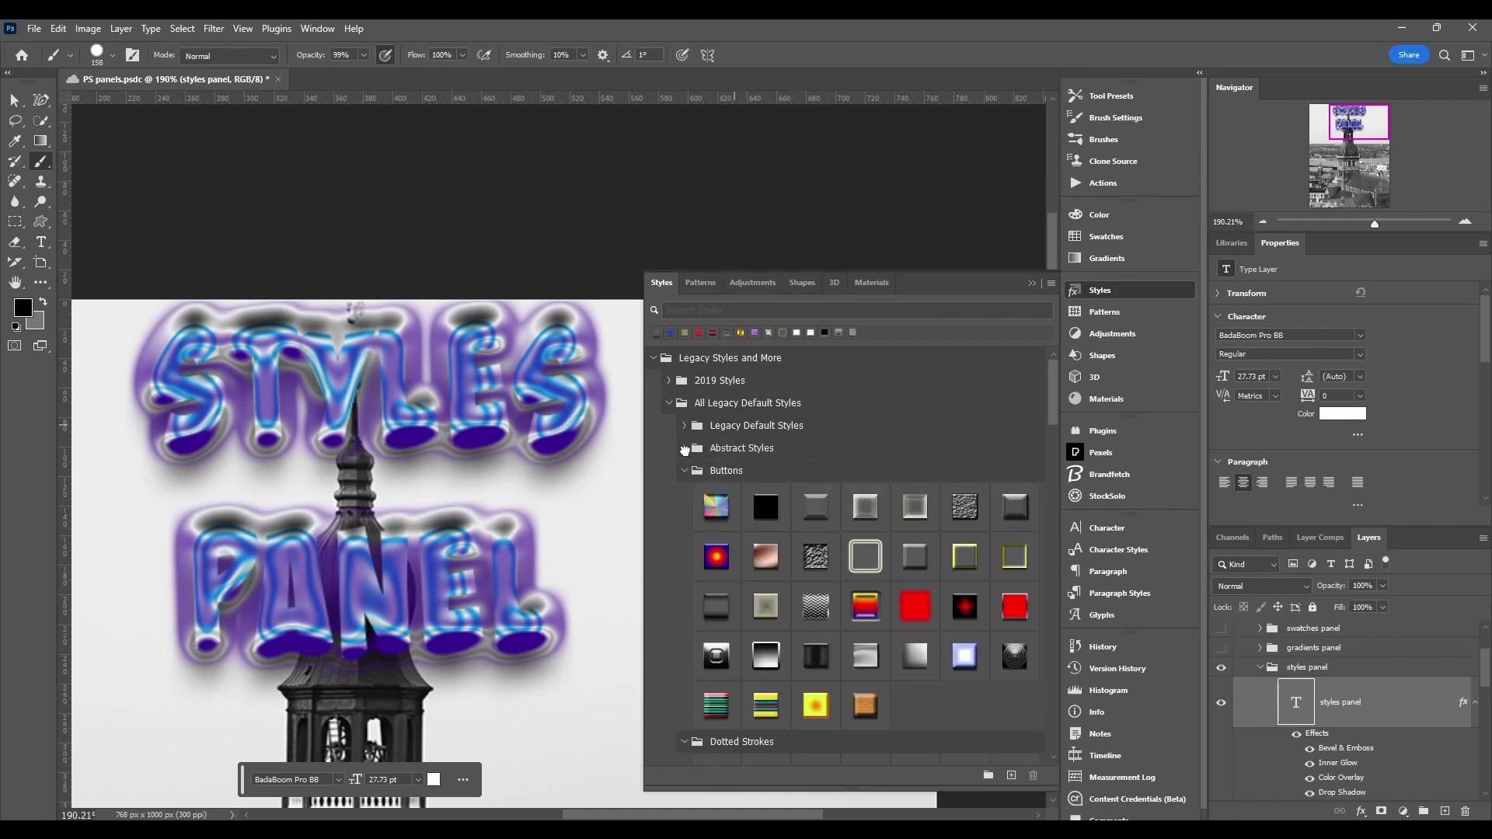
left_click(684, 471)
left_click(683, 495)
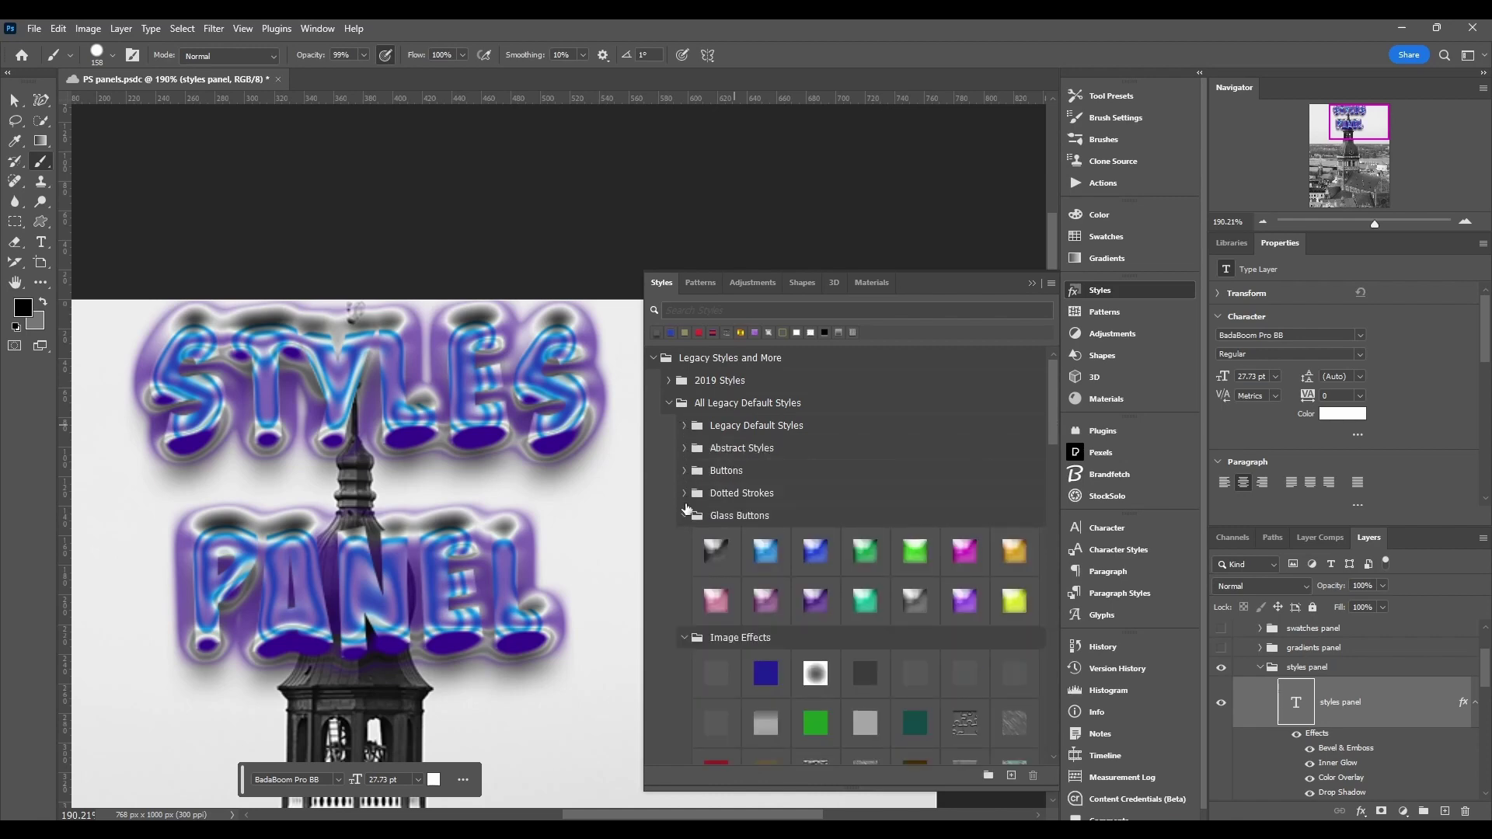
left_click(668, 403)
left_click(666, 381)
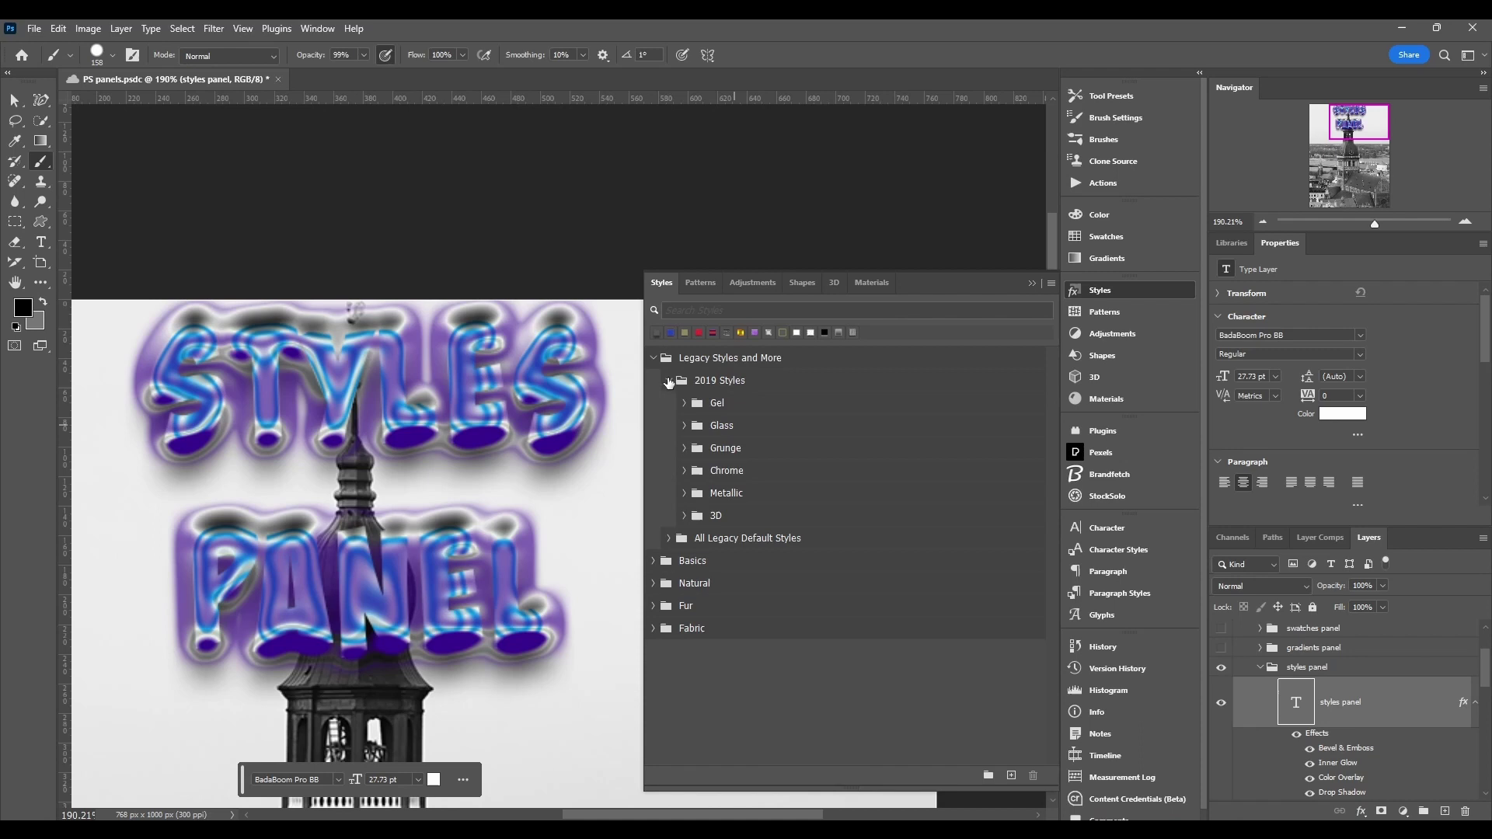
left_click(668, 381)
left_click(653, 358)
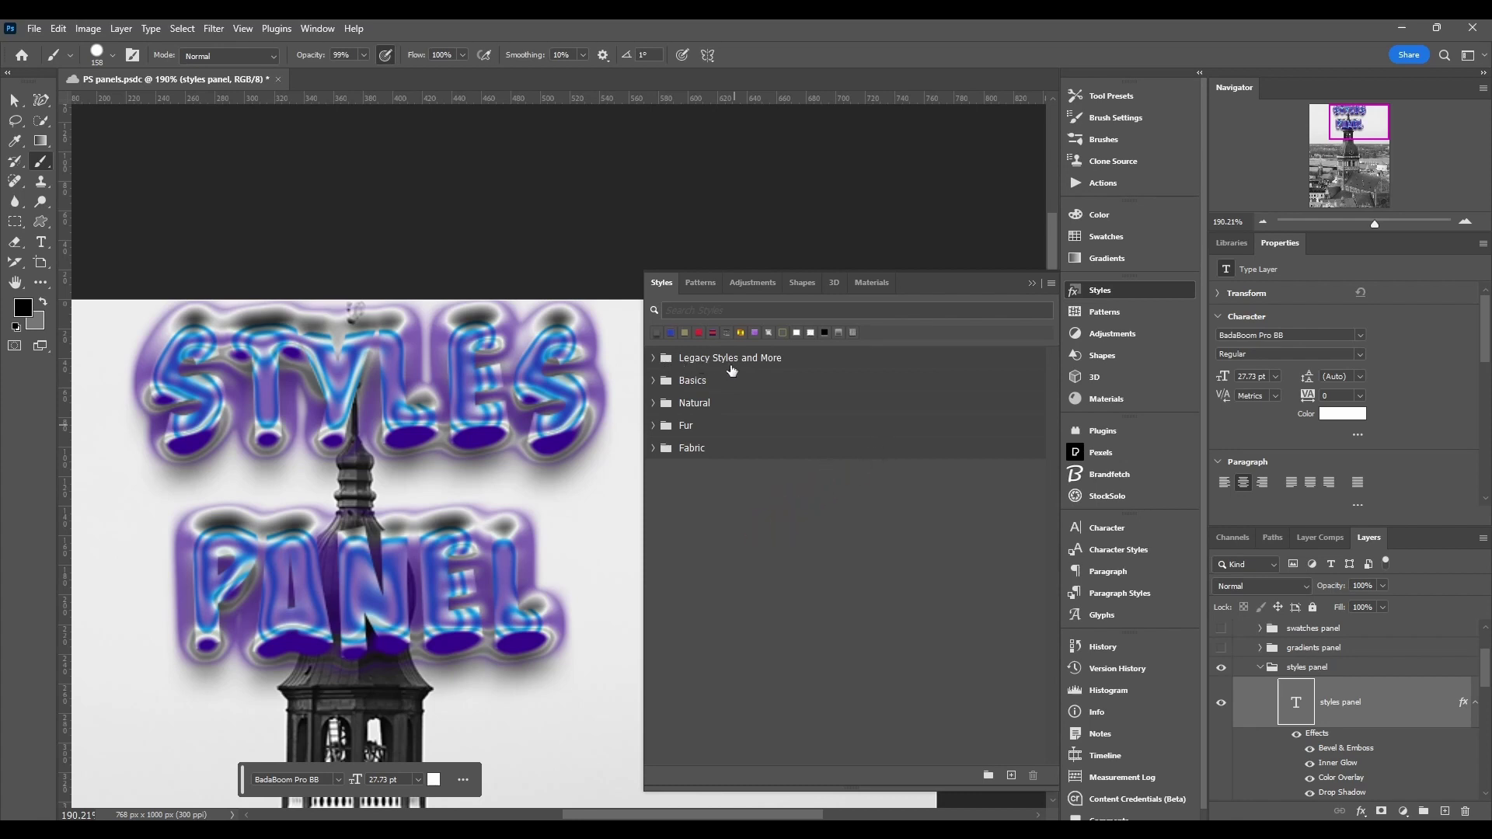
Step: Apply the yellow Candy style from Legacy Styles and More > 2019 Styles > Gel, keeping the name Candy
left_click(652, 358)
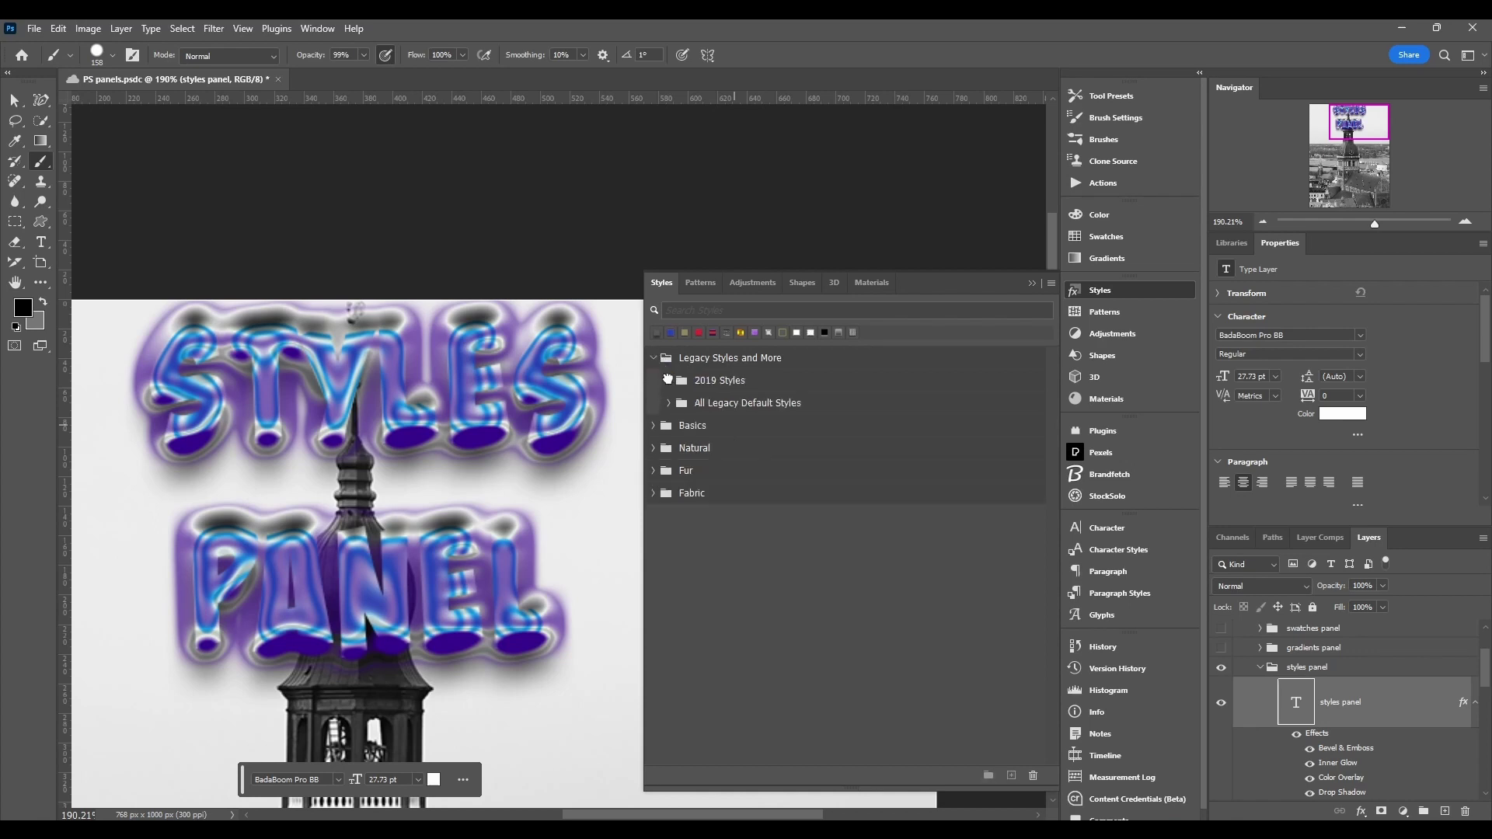
left_click(667, 380)
left_click(683, 403)
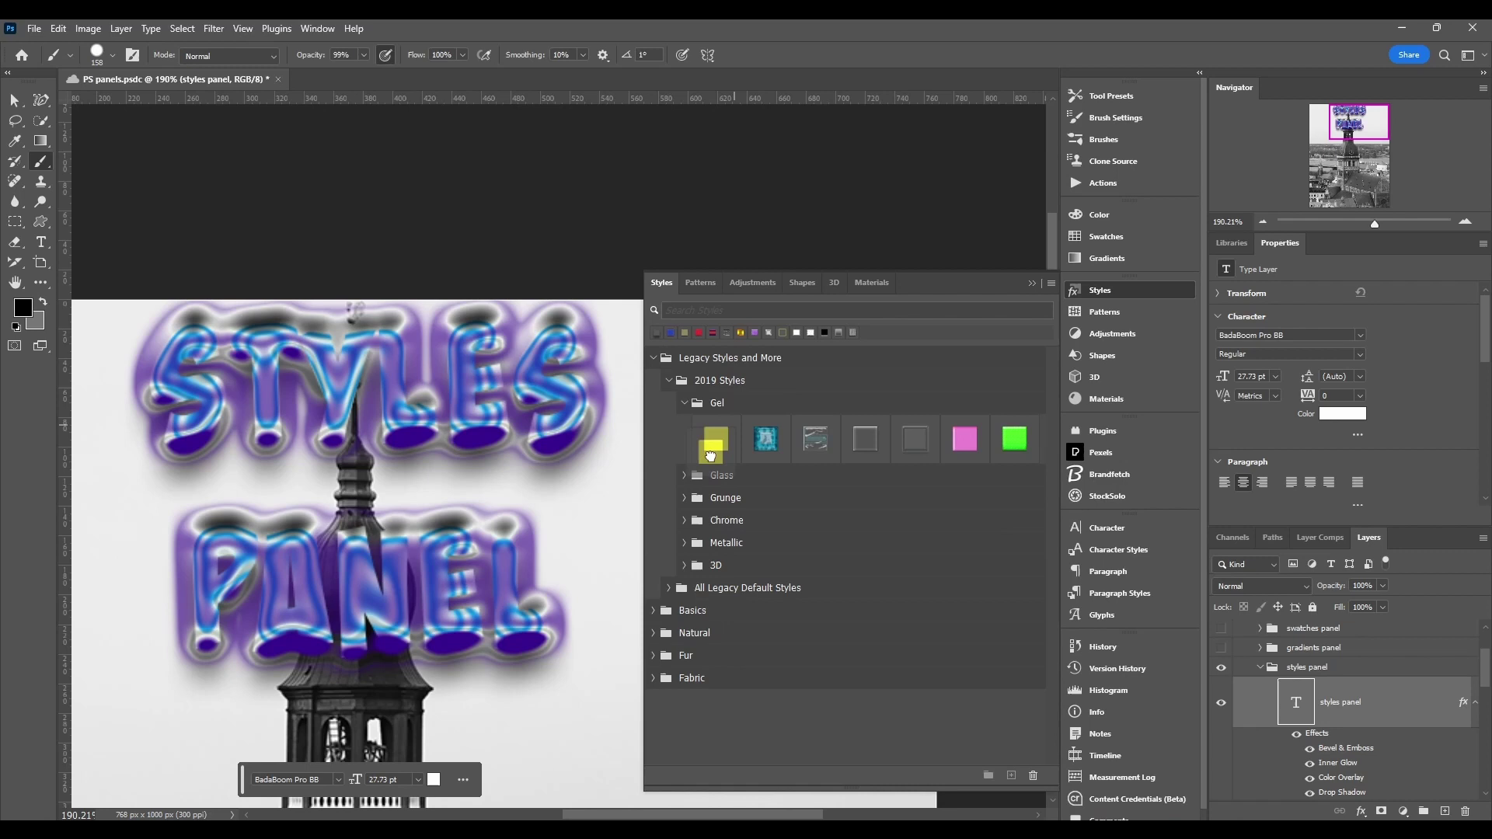
left_click_drag(715, 437, 745, 513)
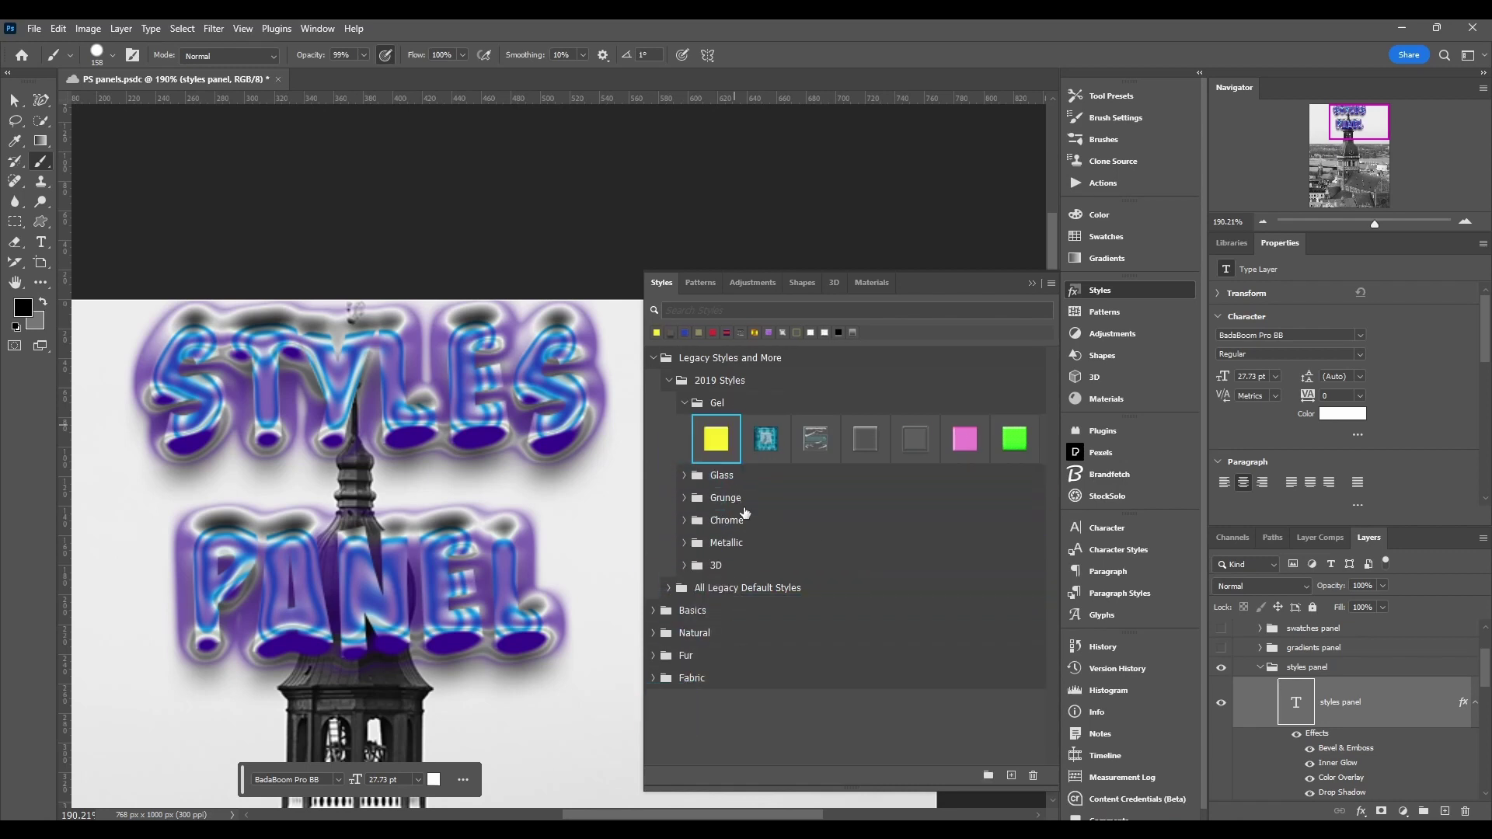
double_click(716, 439)
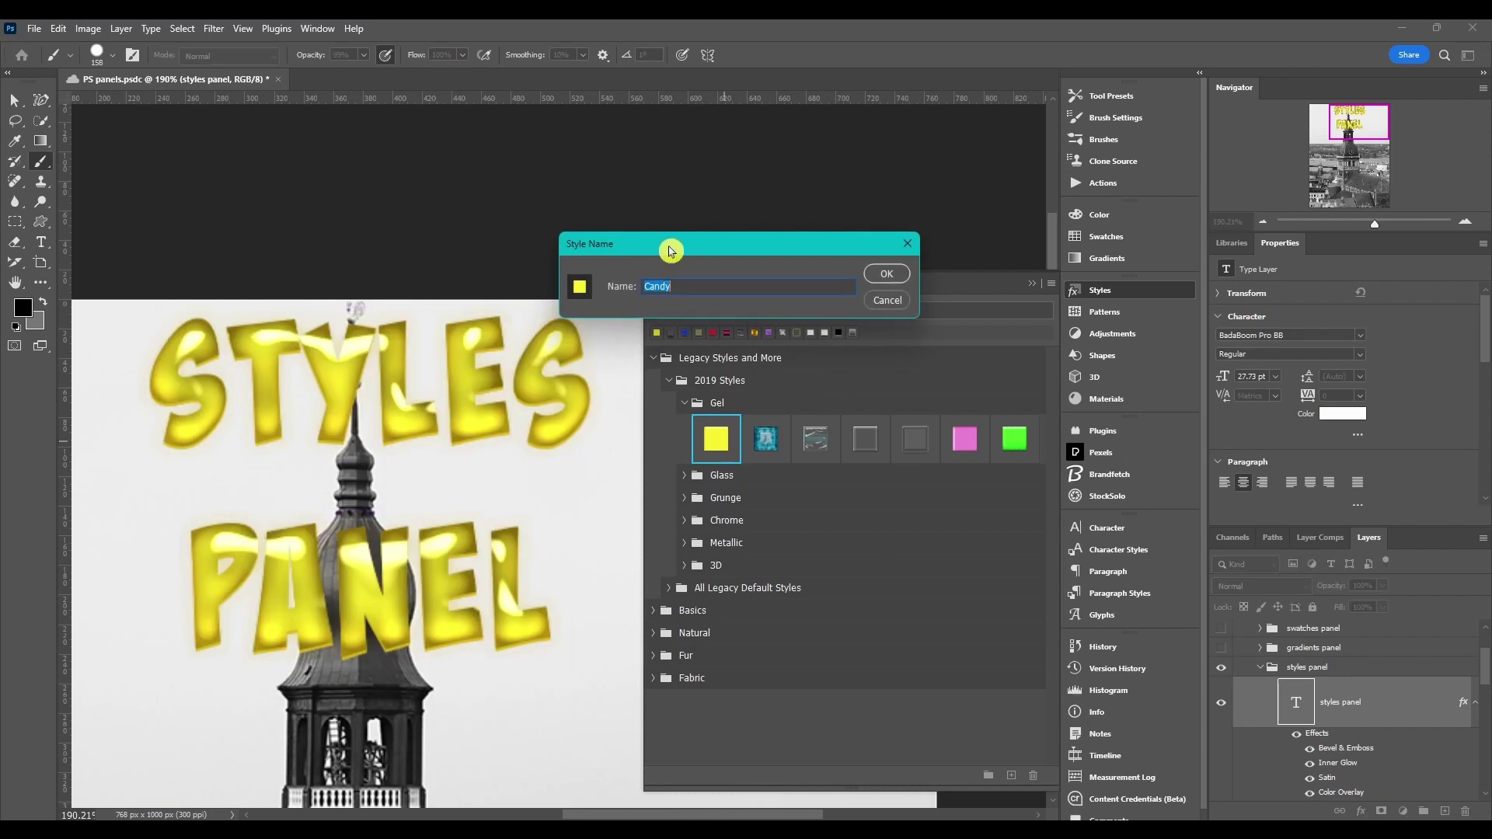
left_click_drag(669, 244, 609, 226)
left_click(828, 257)
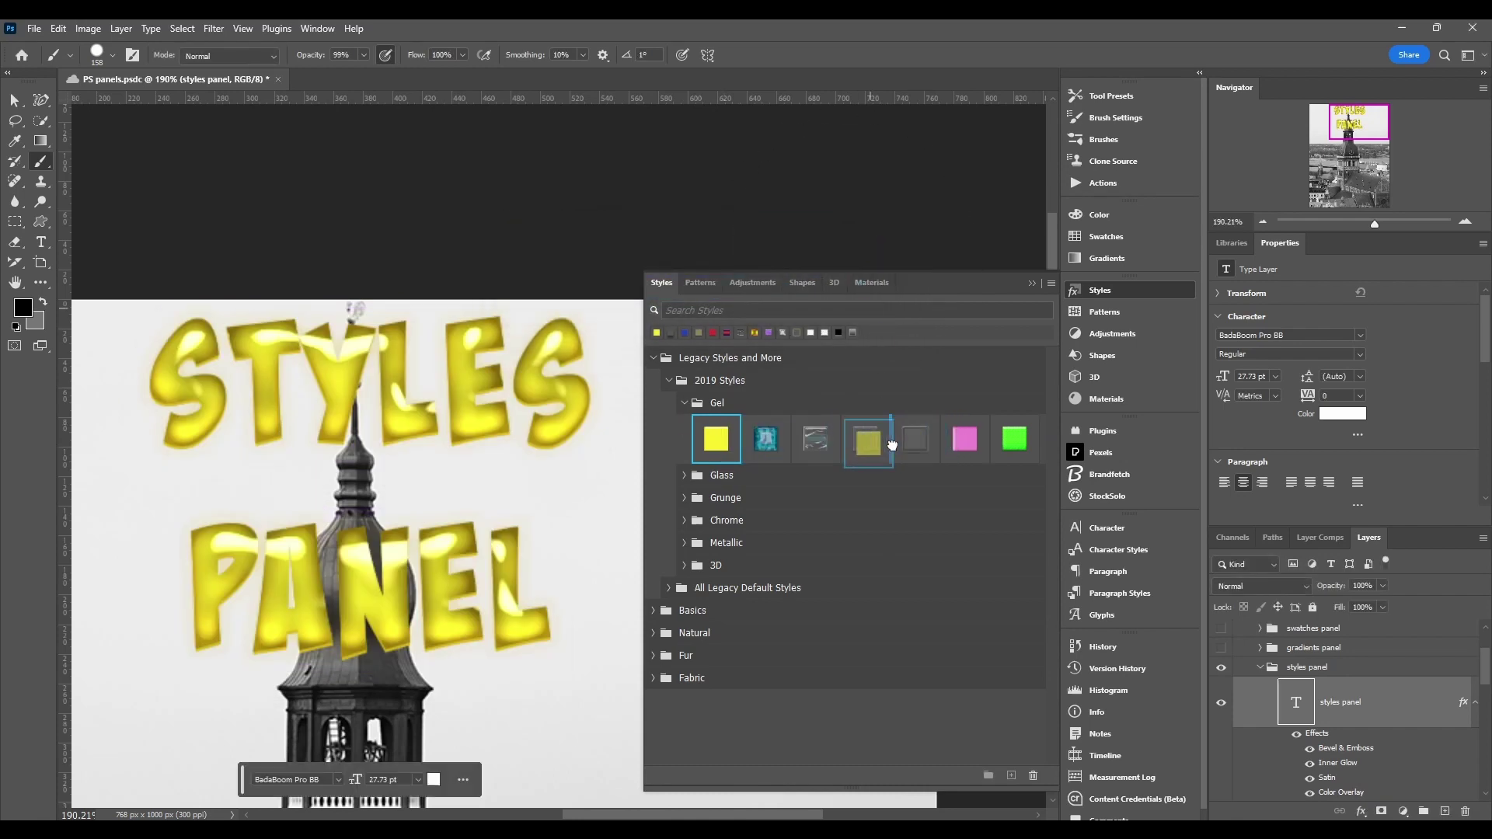
Step: Leave the Gel group name unchanged and apply a multicoloured chrome style to the text
double_click(716, 403)
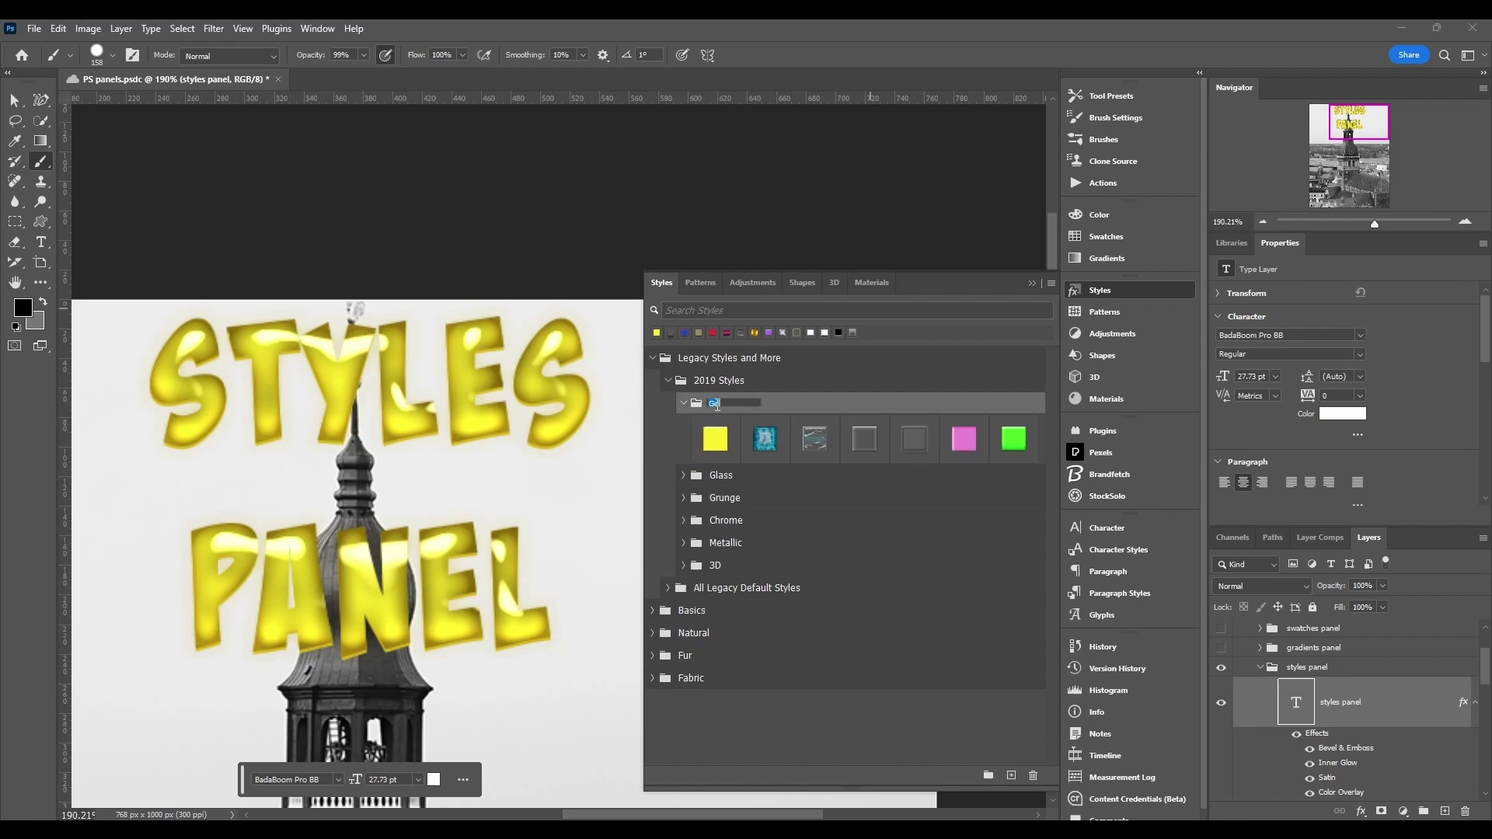
key("Return")
mouse_move(743, 401)
left_mouse_down()
mouse_move(746, 575)
mouse_move(746, 393)
left_mouse_up()
left_click(911, 591)
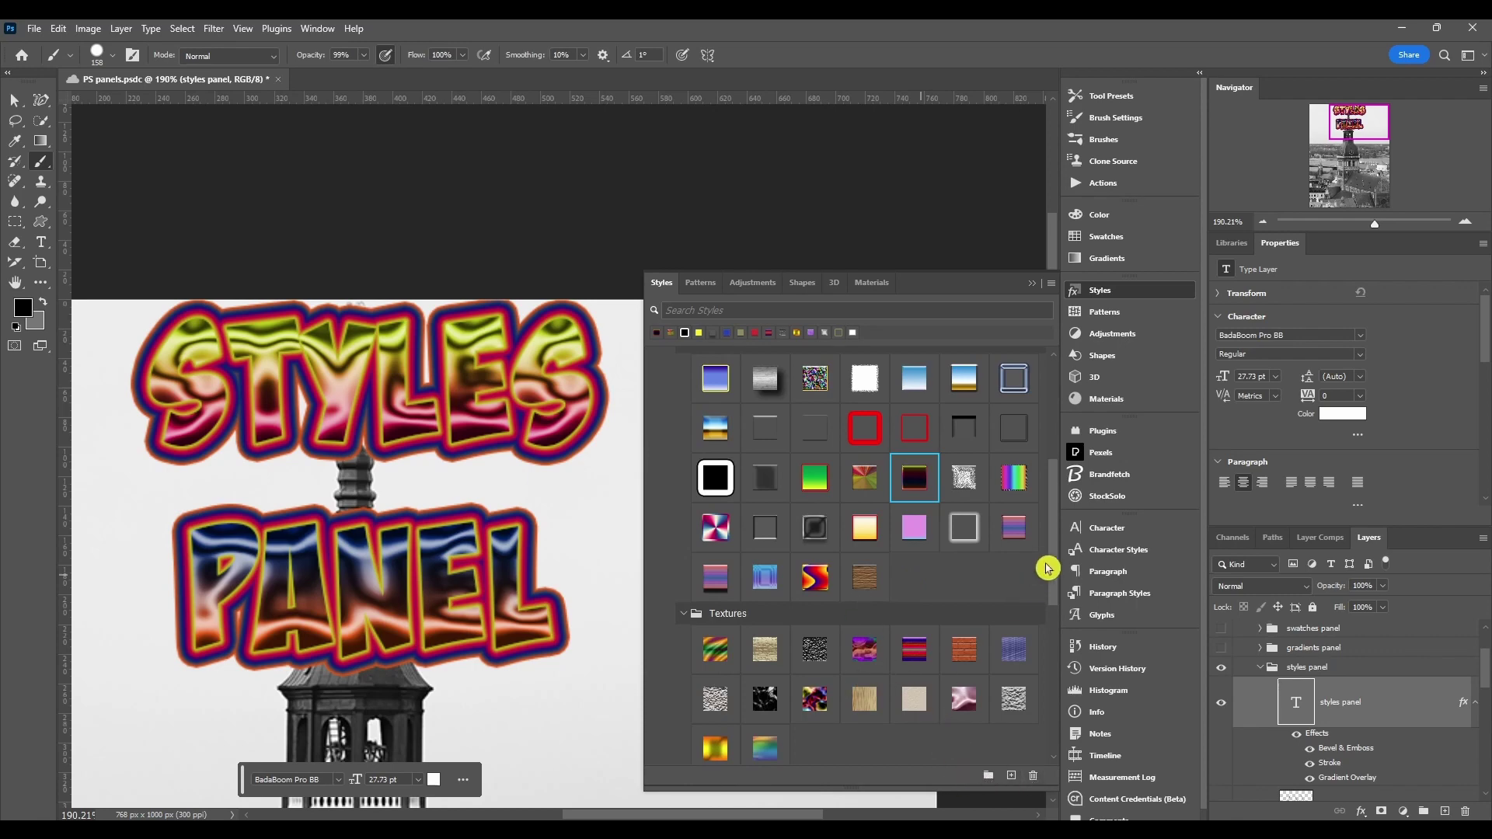
left_click_drag(1056, 567, 1065, 458)
scroll(730, 409, "up", 3)
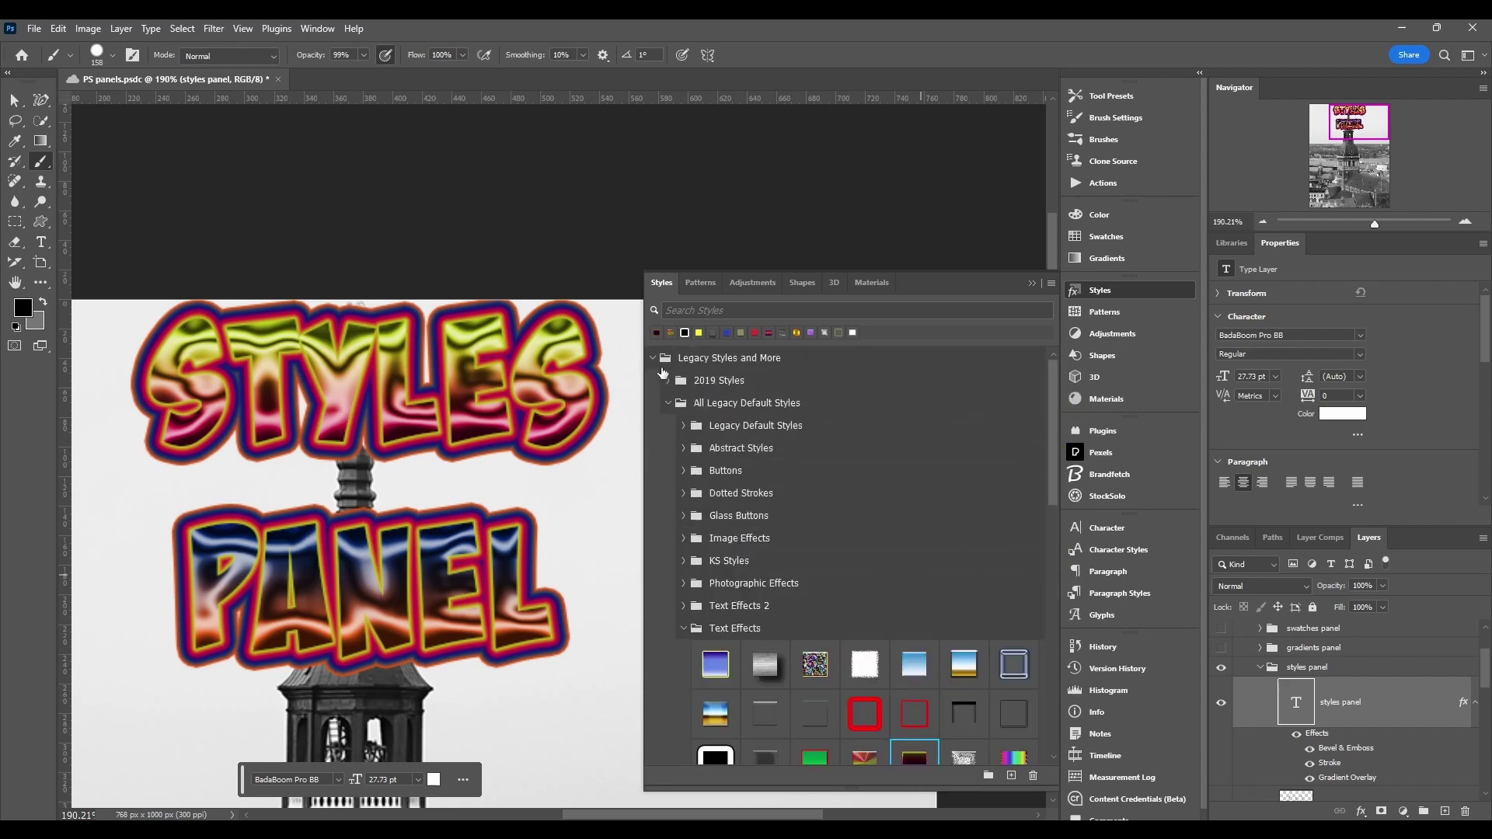
Step: Collapse Legacy Styles and More and create a new style group named 'test'
left_click(653, 359)
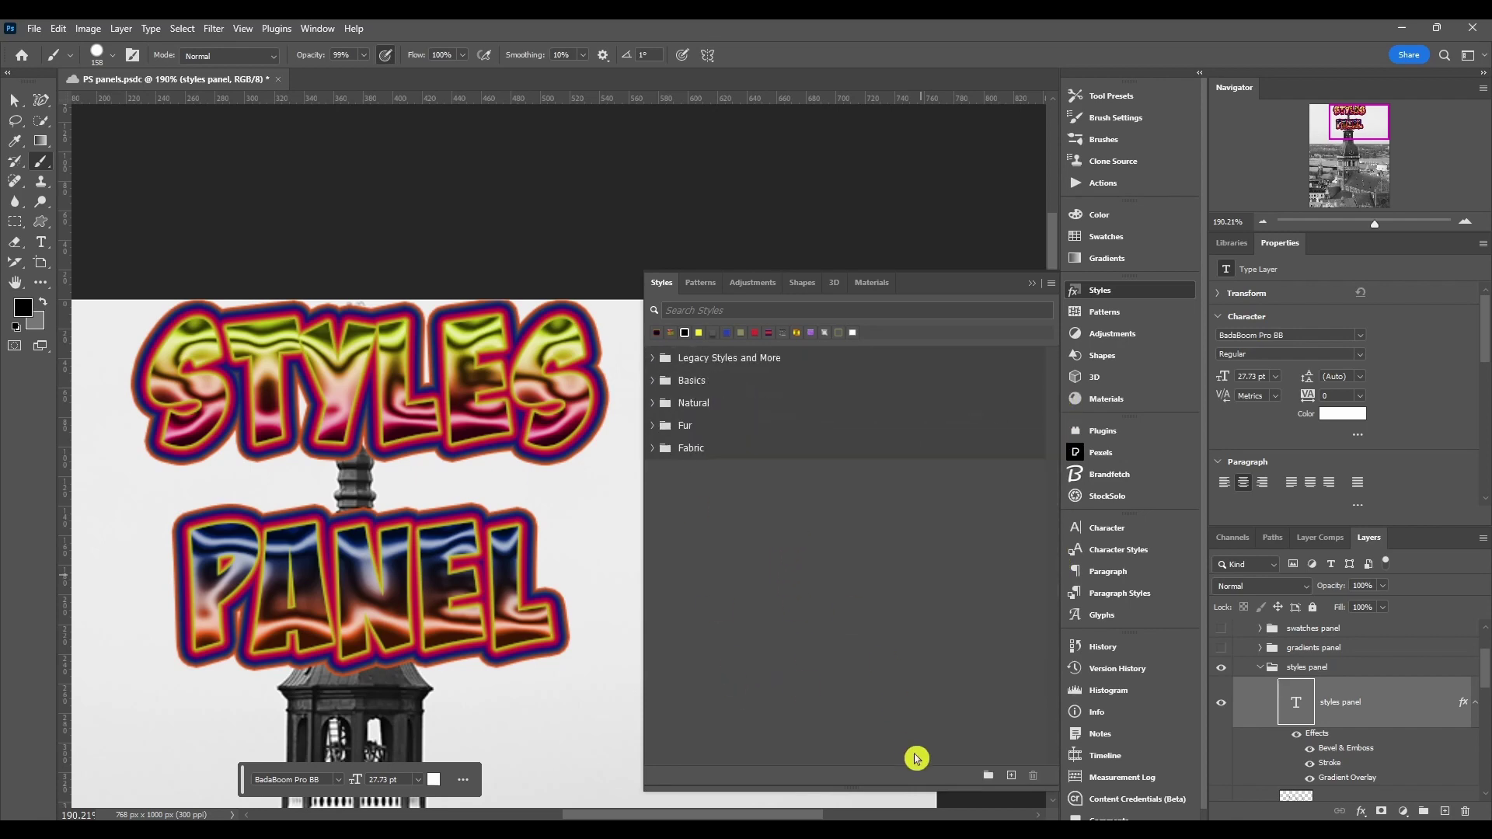
left_click(988, 776)
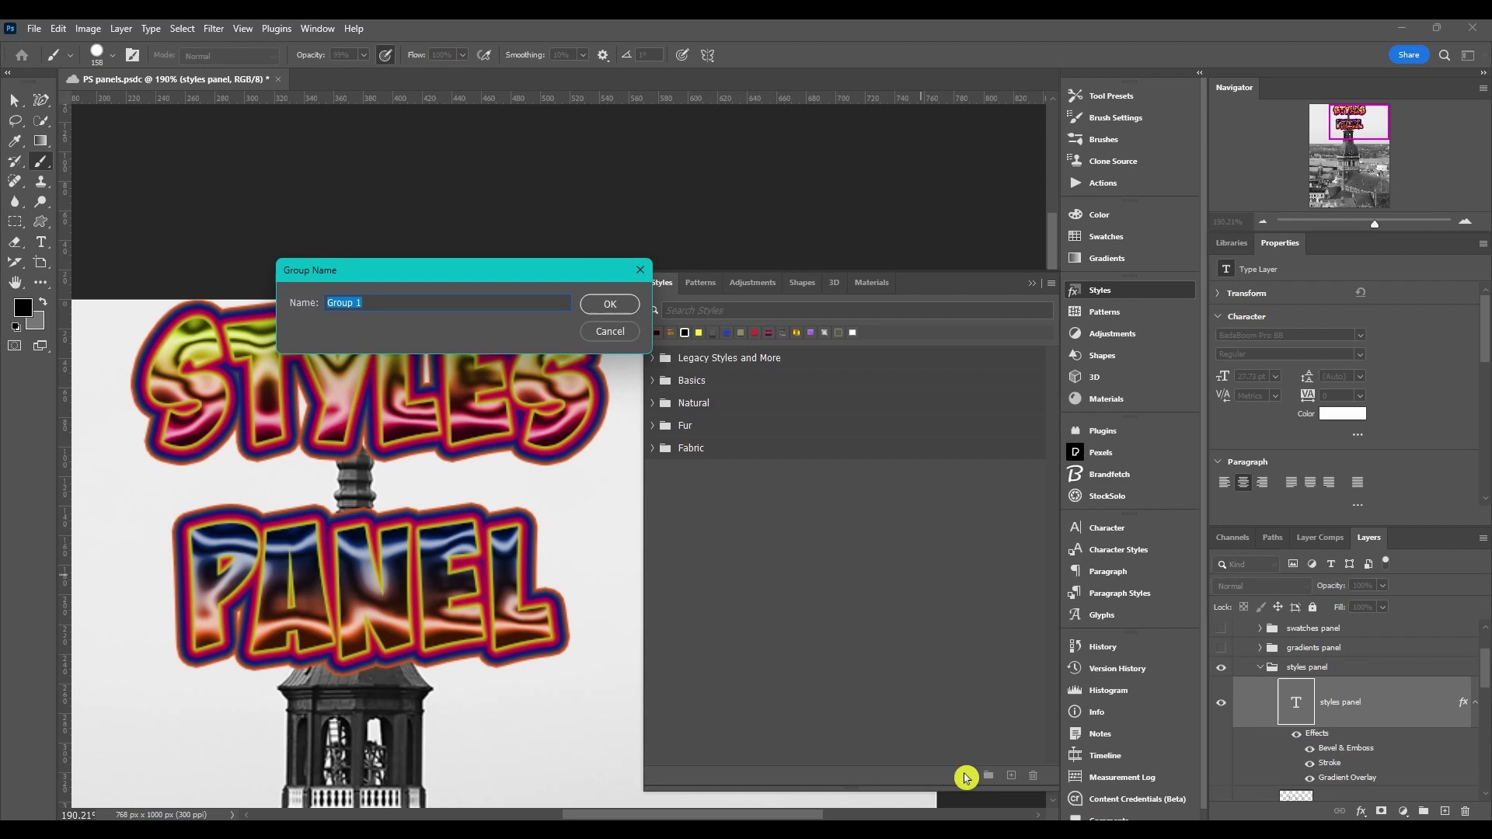
type("test")
left_click(604, 310)
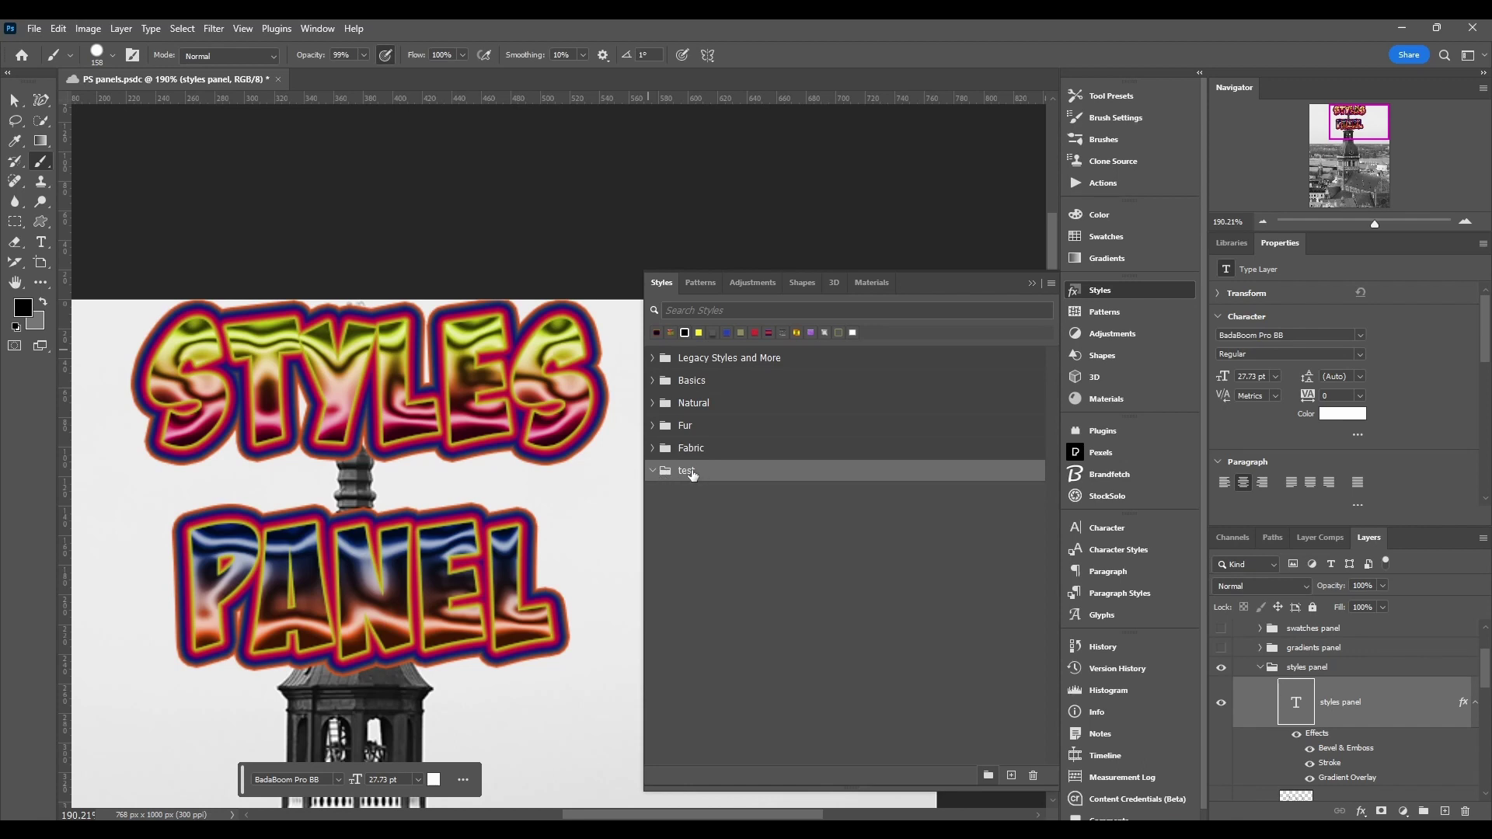
Step: Open New Style, toggle Include Layer Effects off and back on, then close without saving
left_click(1010, 775)
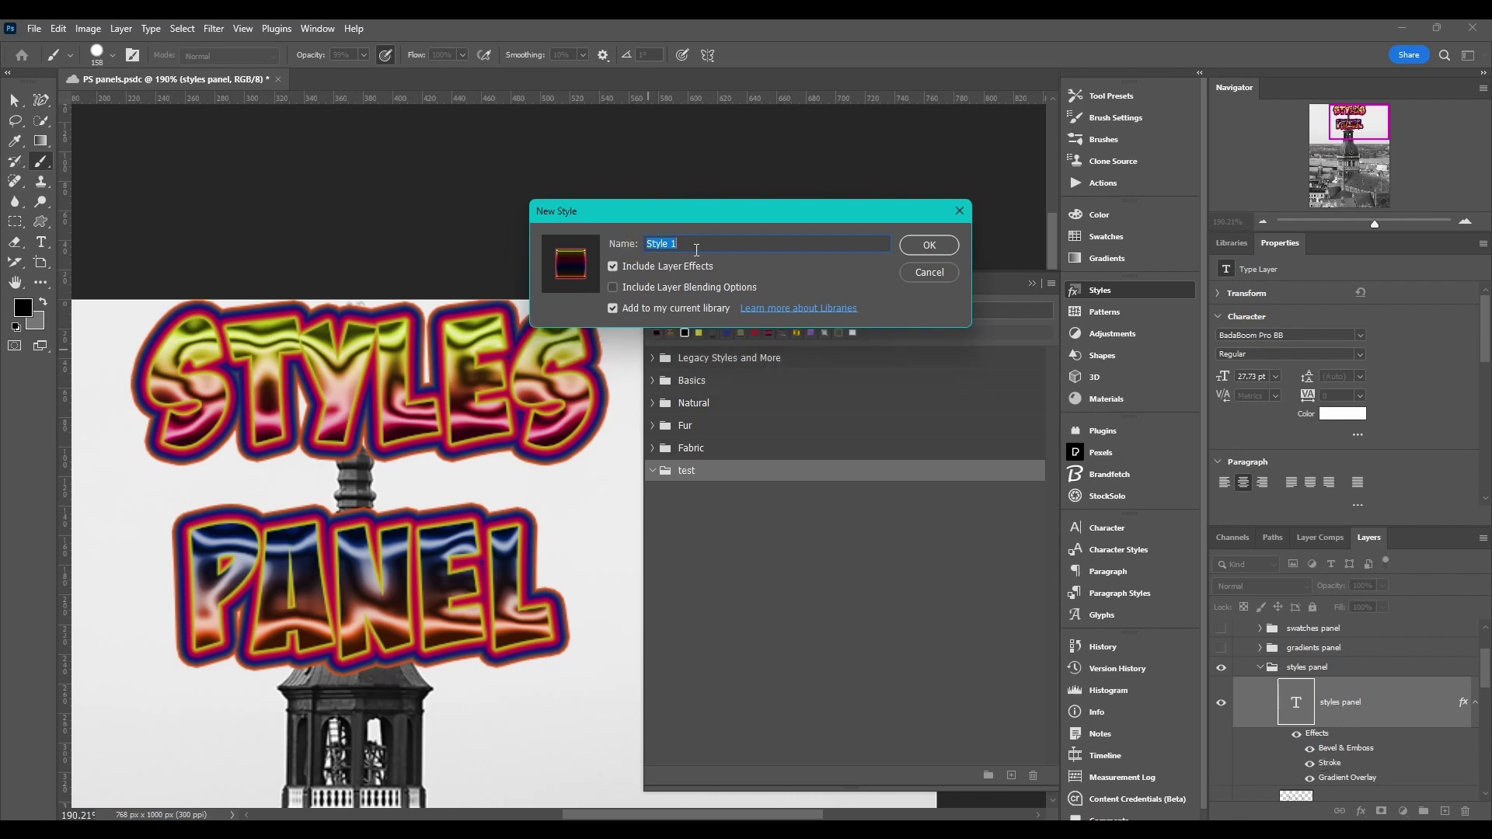
left_click(614, 267)
left_click(615, 271)
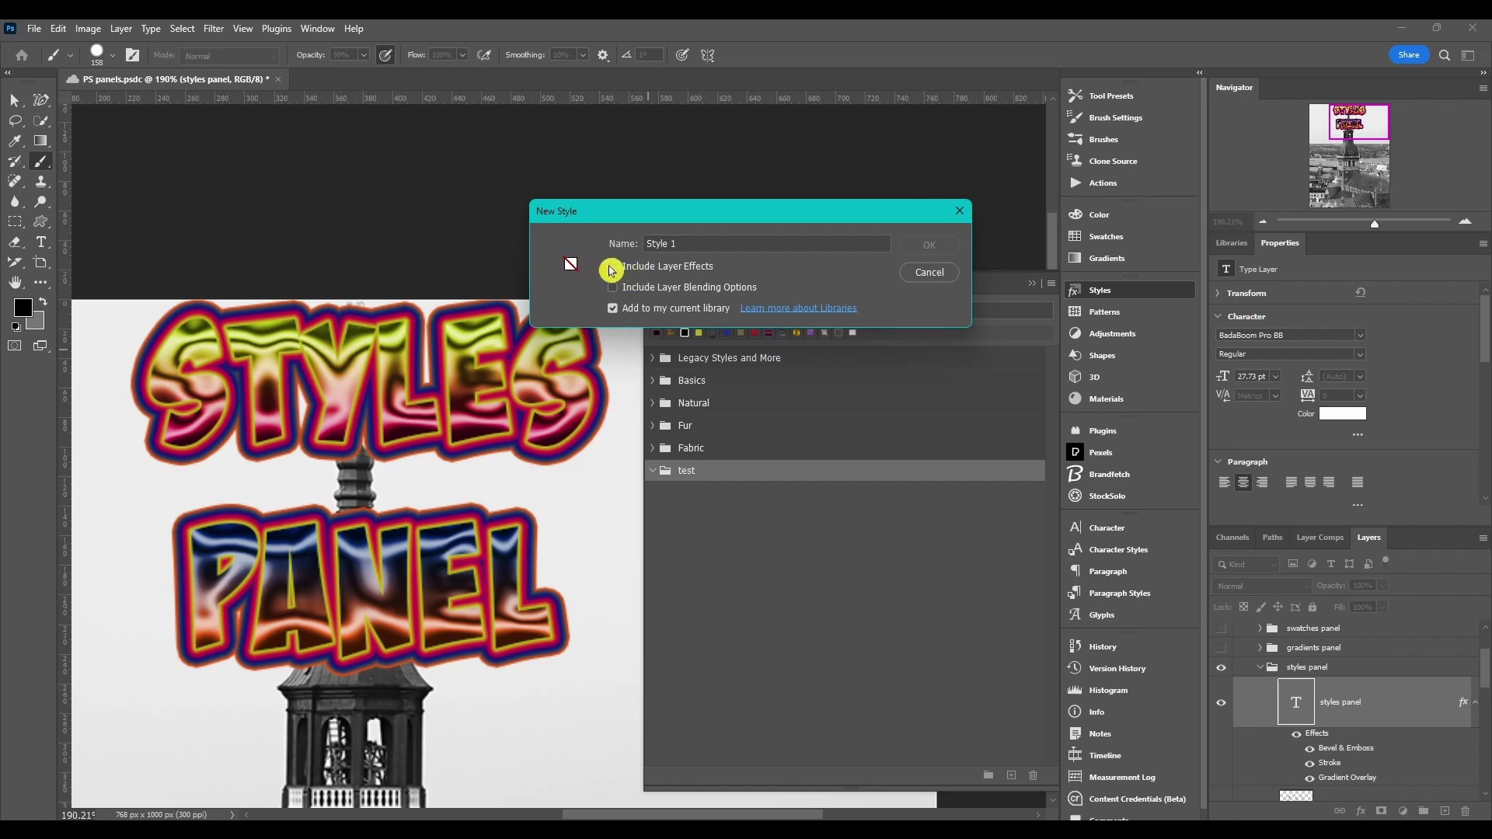
left_click(615, 270)
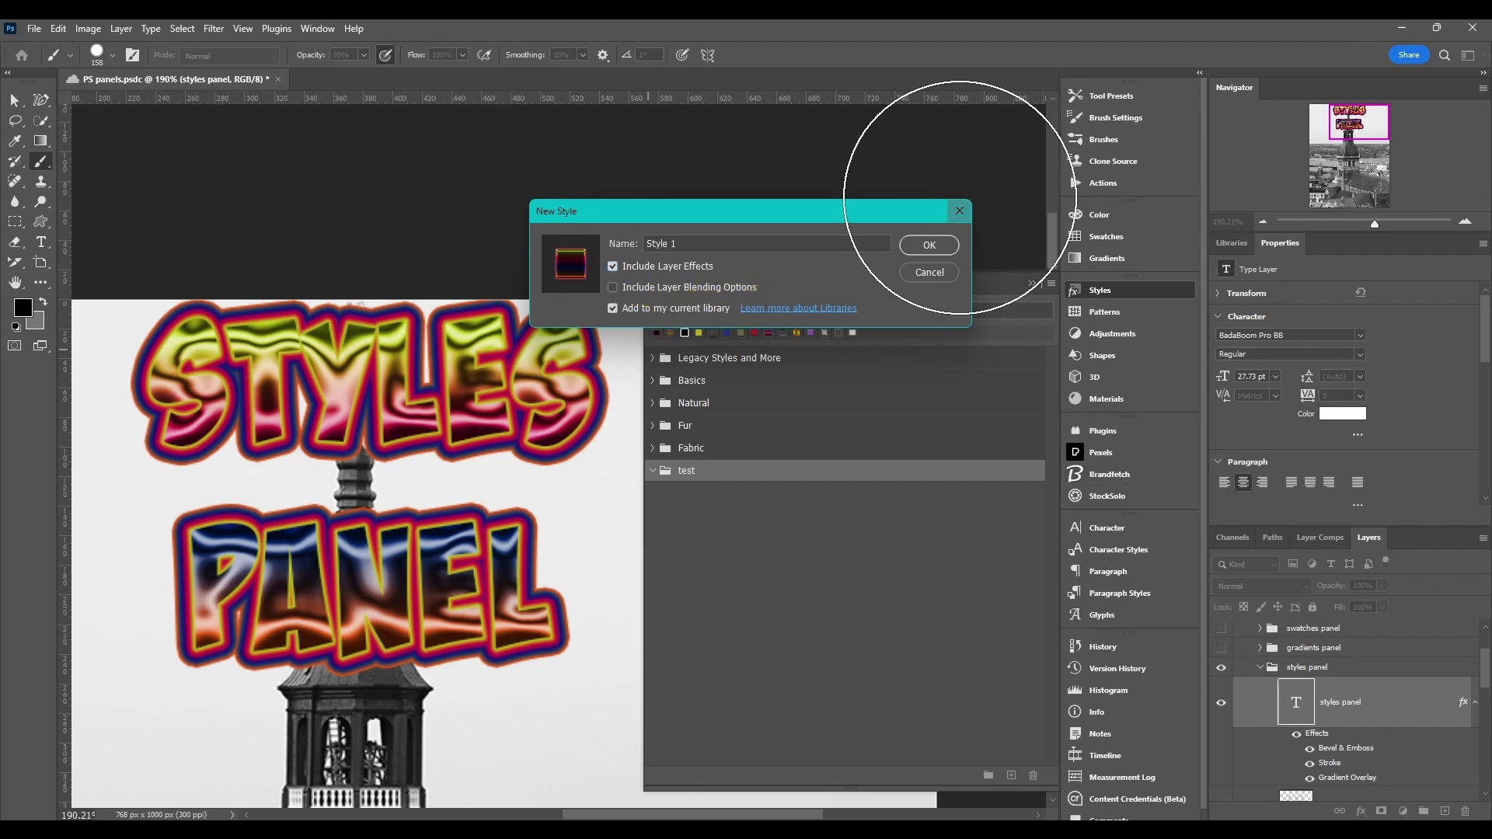
left_click(959, 211)
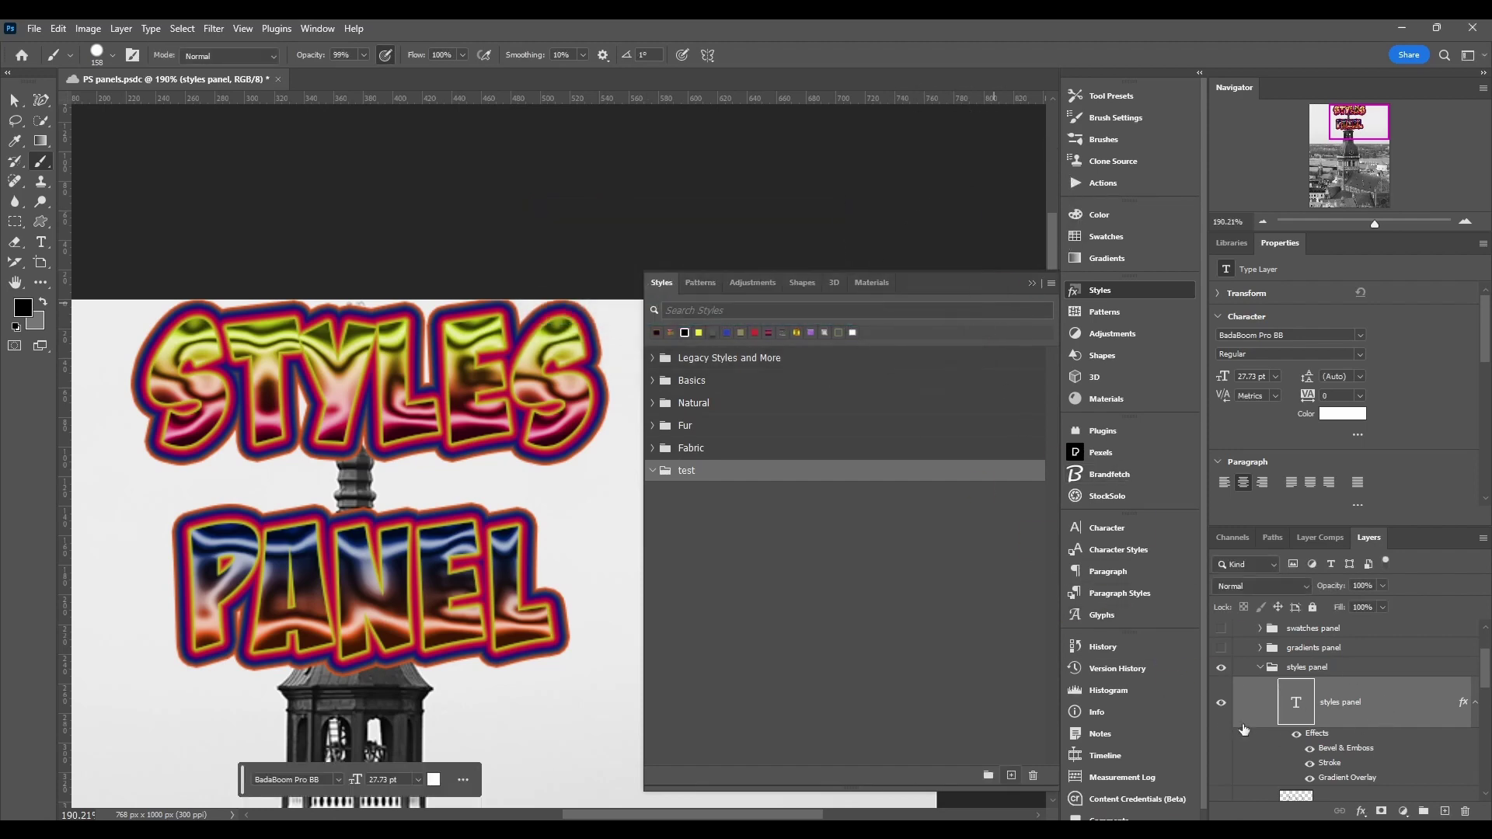
Step: Keep the layer blend mode at Normal and start a new style from the text again
left_click(1247, 588)
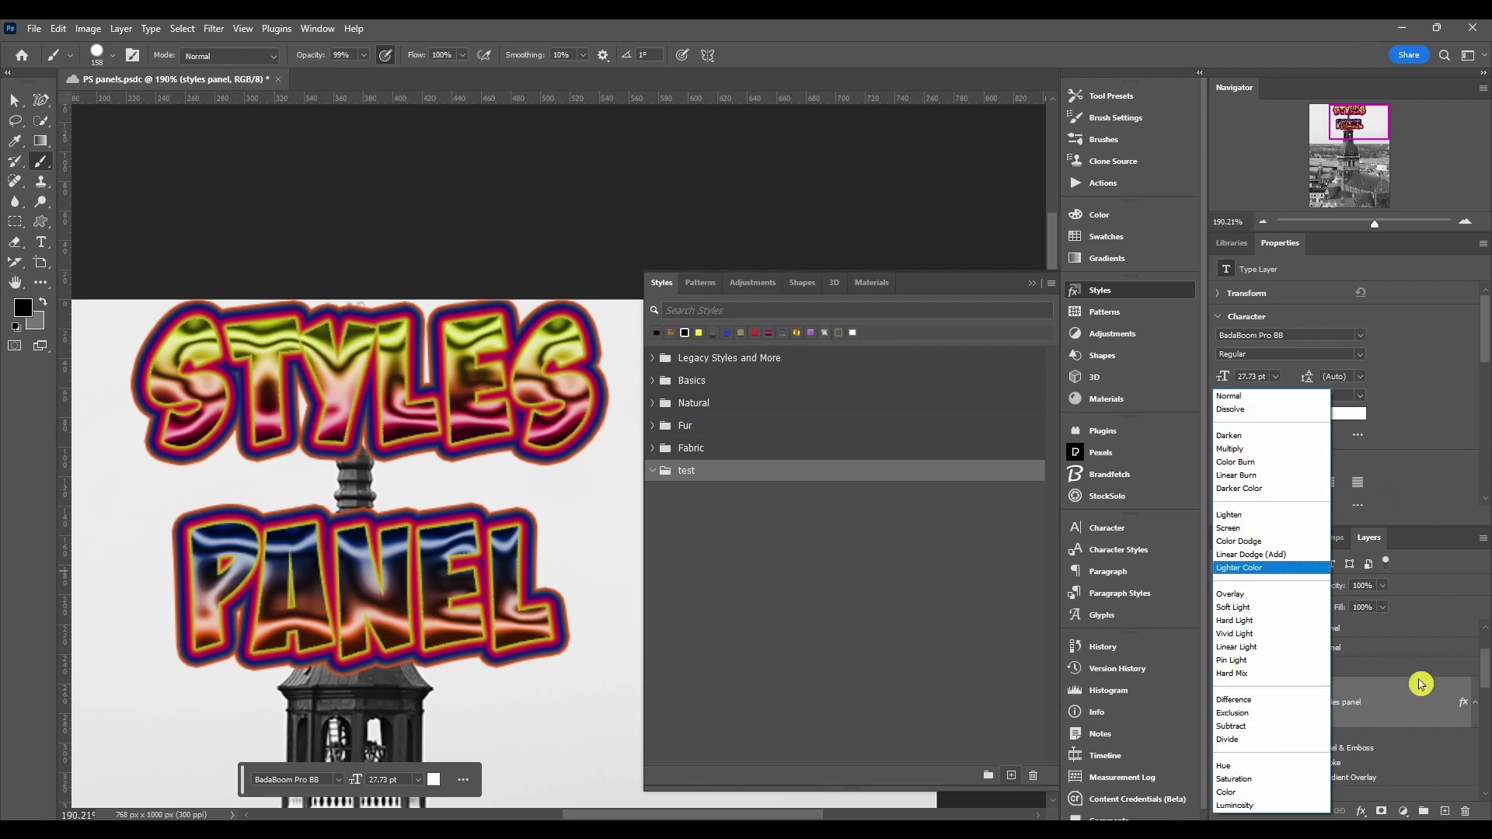
left_click(1418, 702)
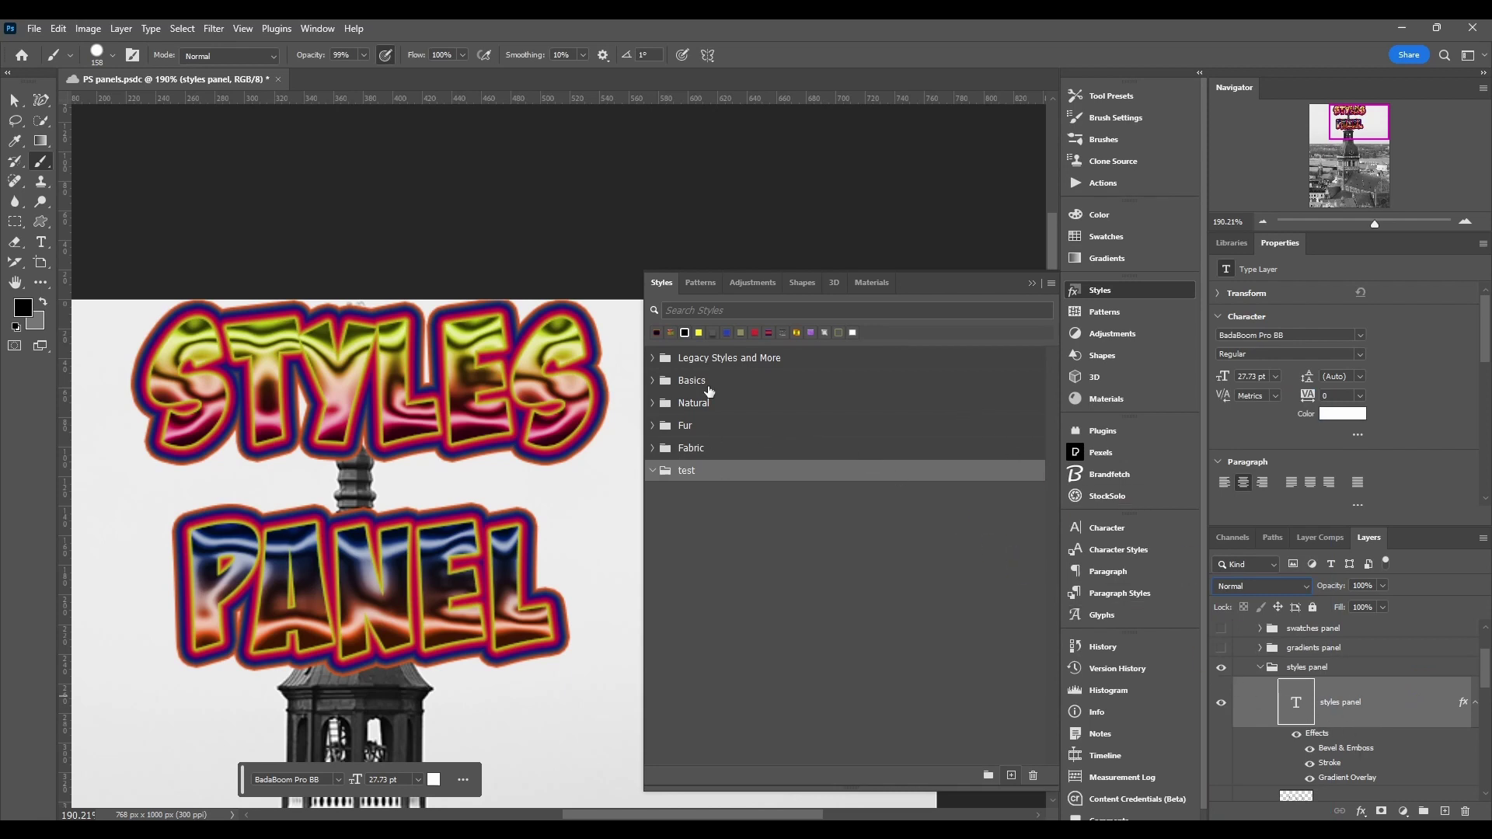
left_click(744, 468)
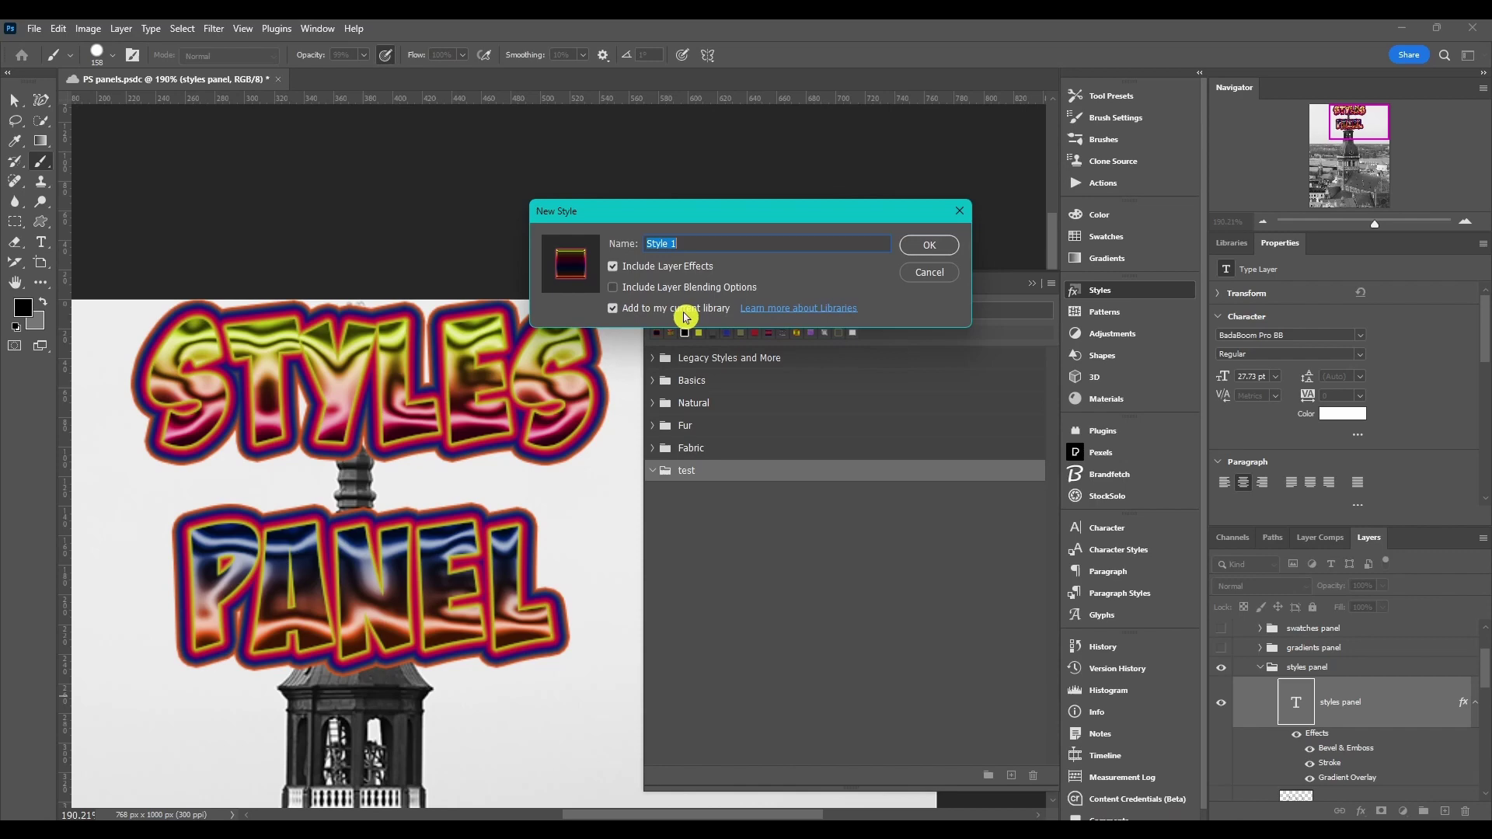
key("Return")
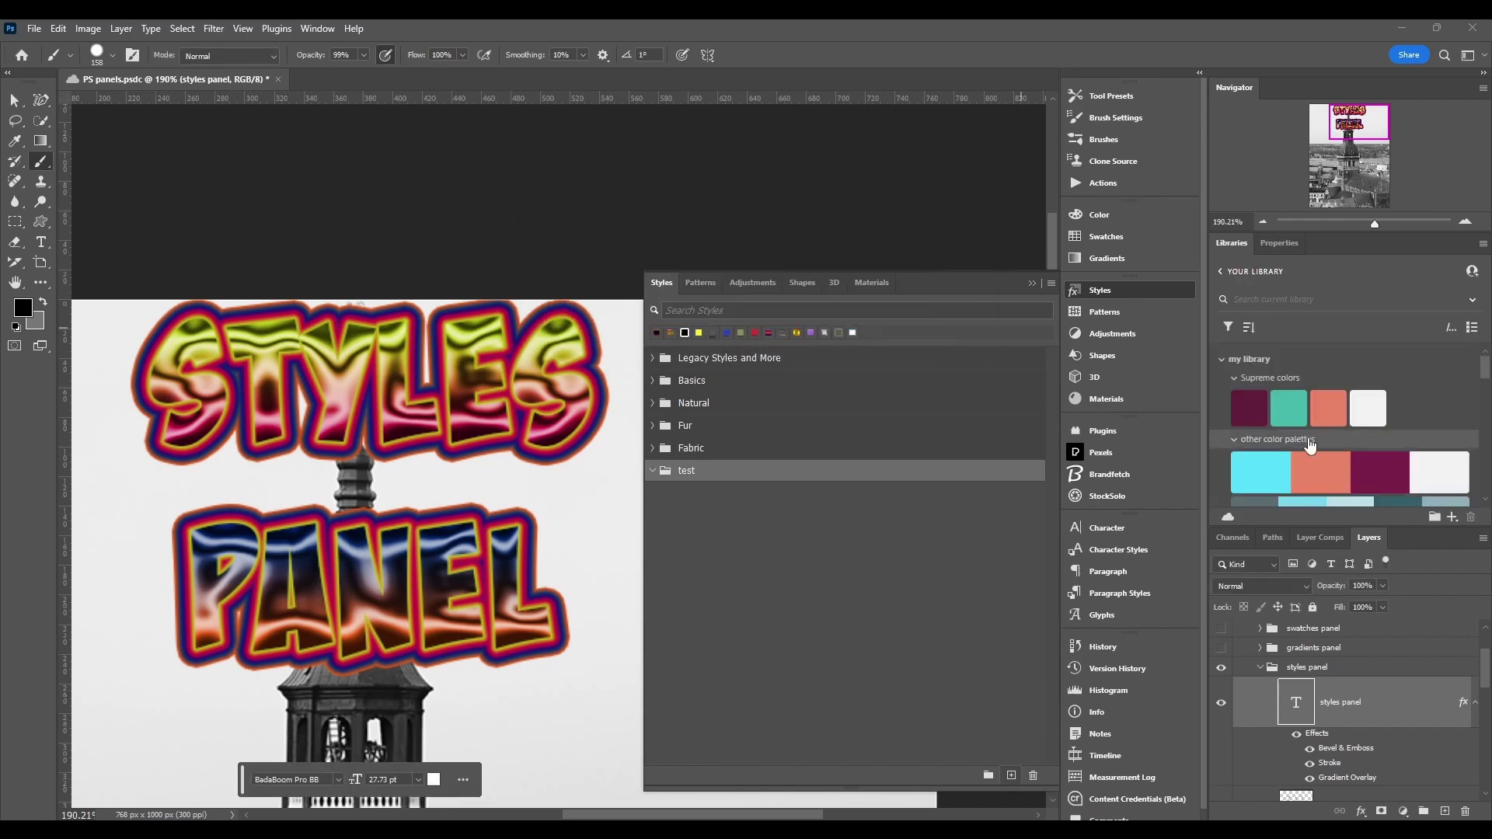
scroll(1326, 427, "down", 10)
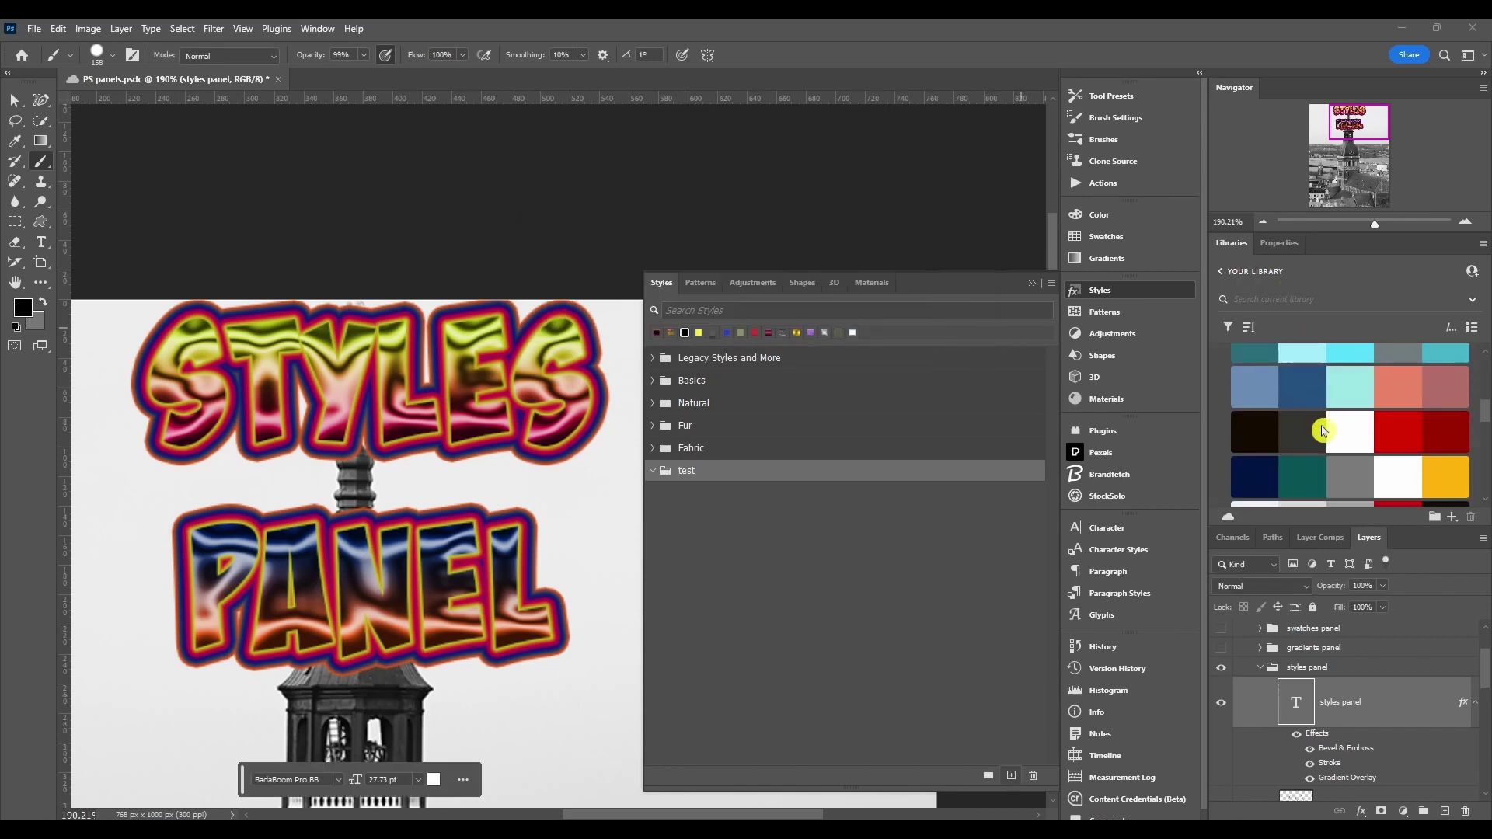
scroll(1324, 431, "down", 2)
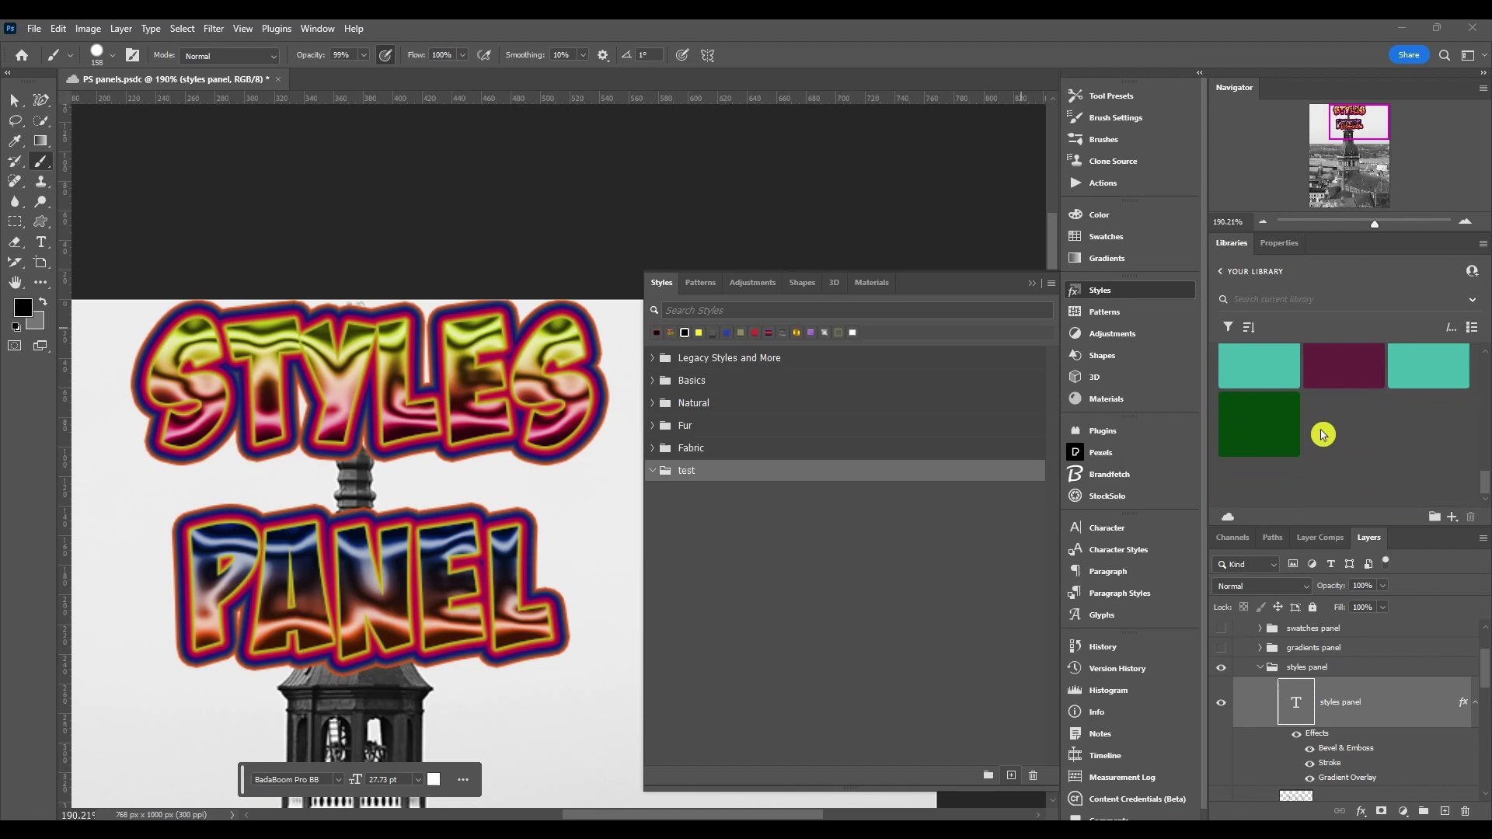
scroll(1323, 427, "up", 3)
scroll(1289, 447, "down", 3)
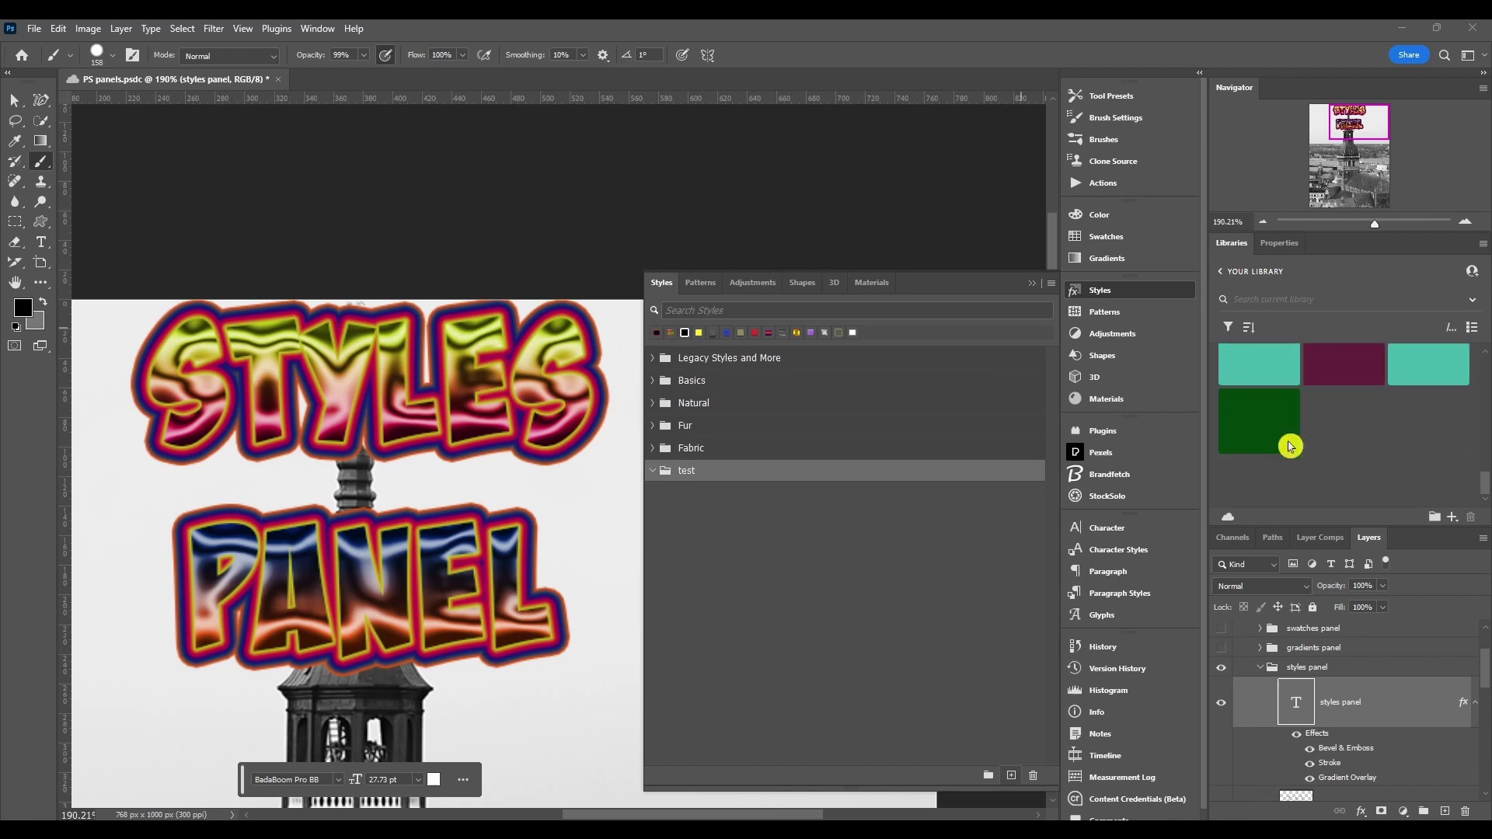
left_click(1293, 463)
scroll(1321, 466, "up", 5)
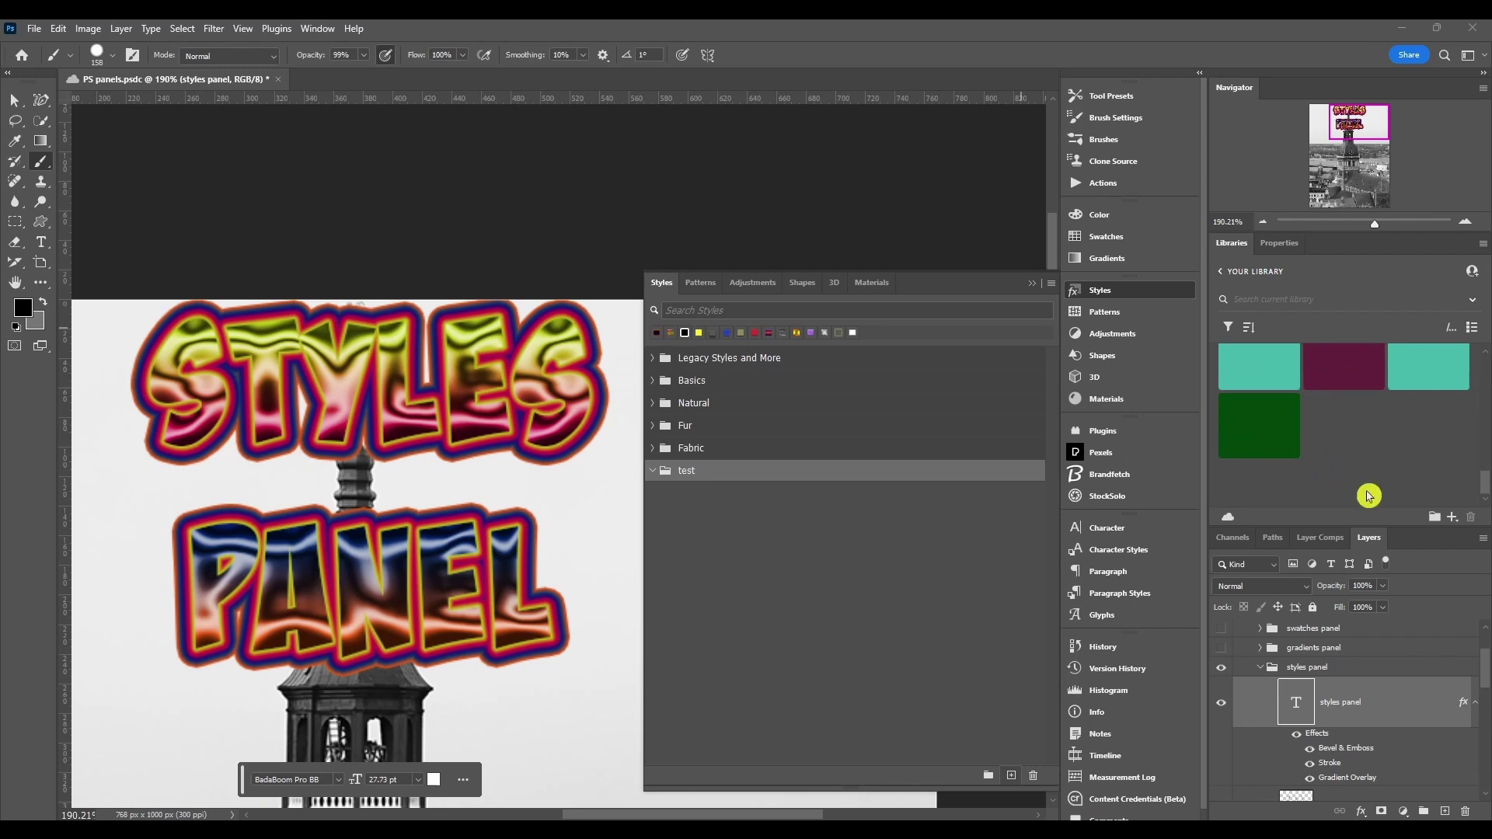
scroll(1369, 493, "up", 4)
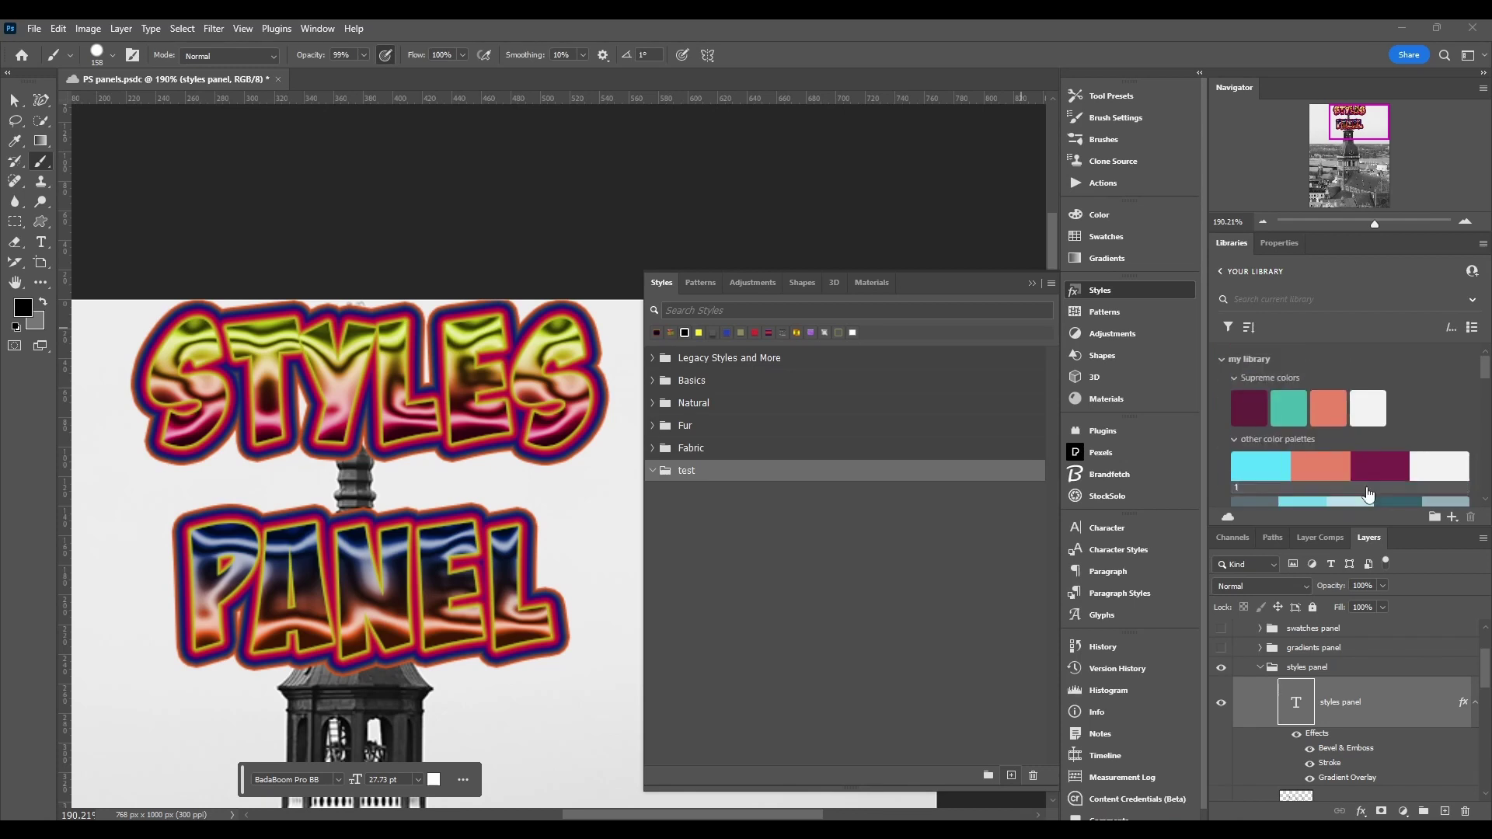
left_click(894, 544)
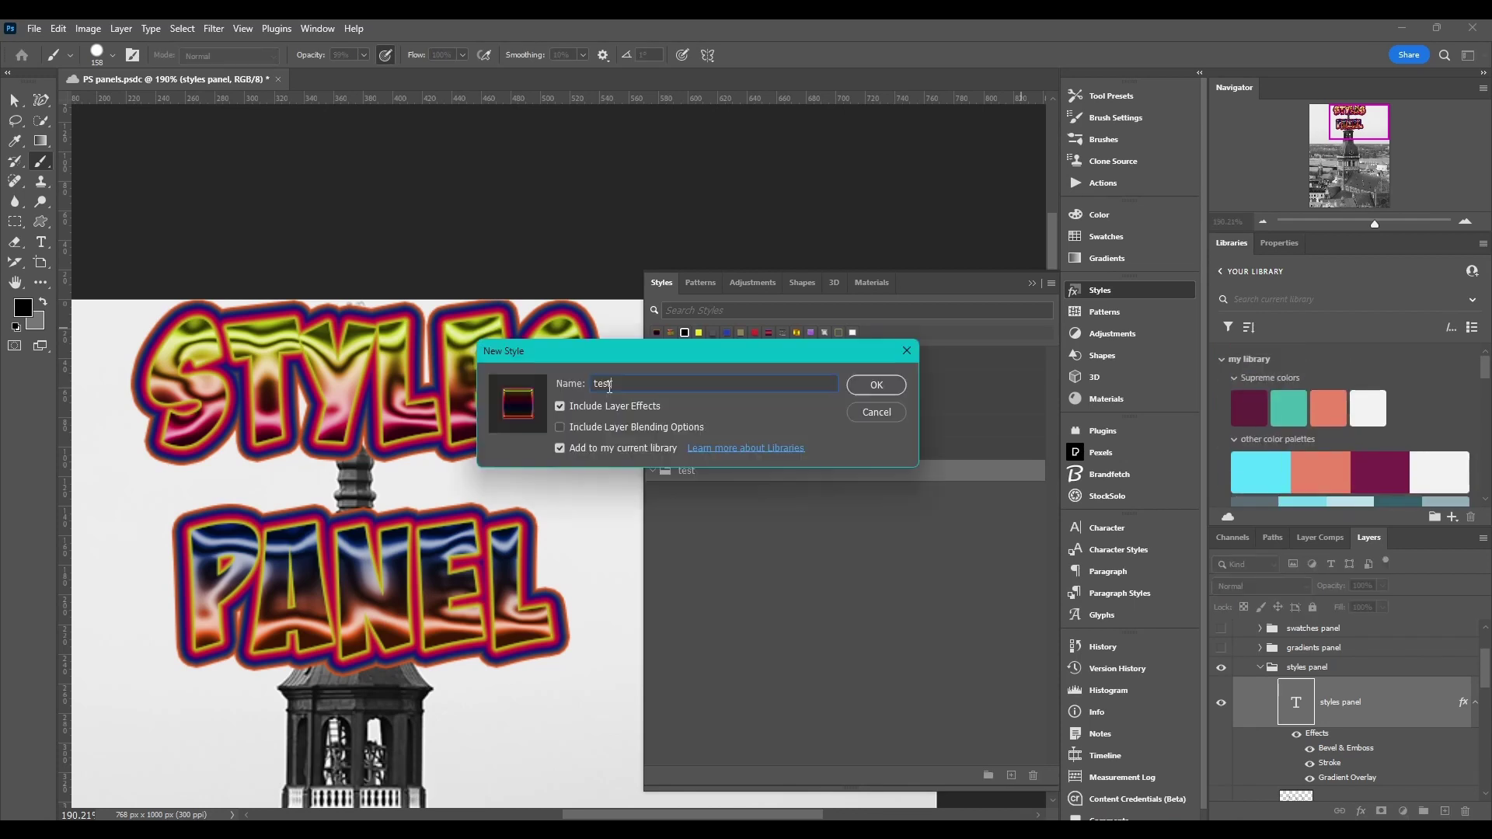
left_click(854, 386)
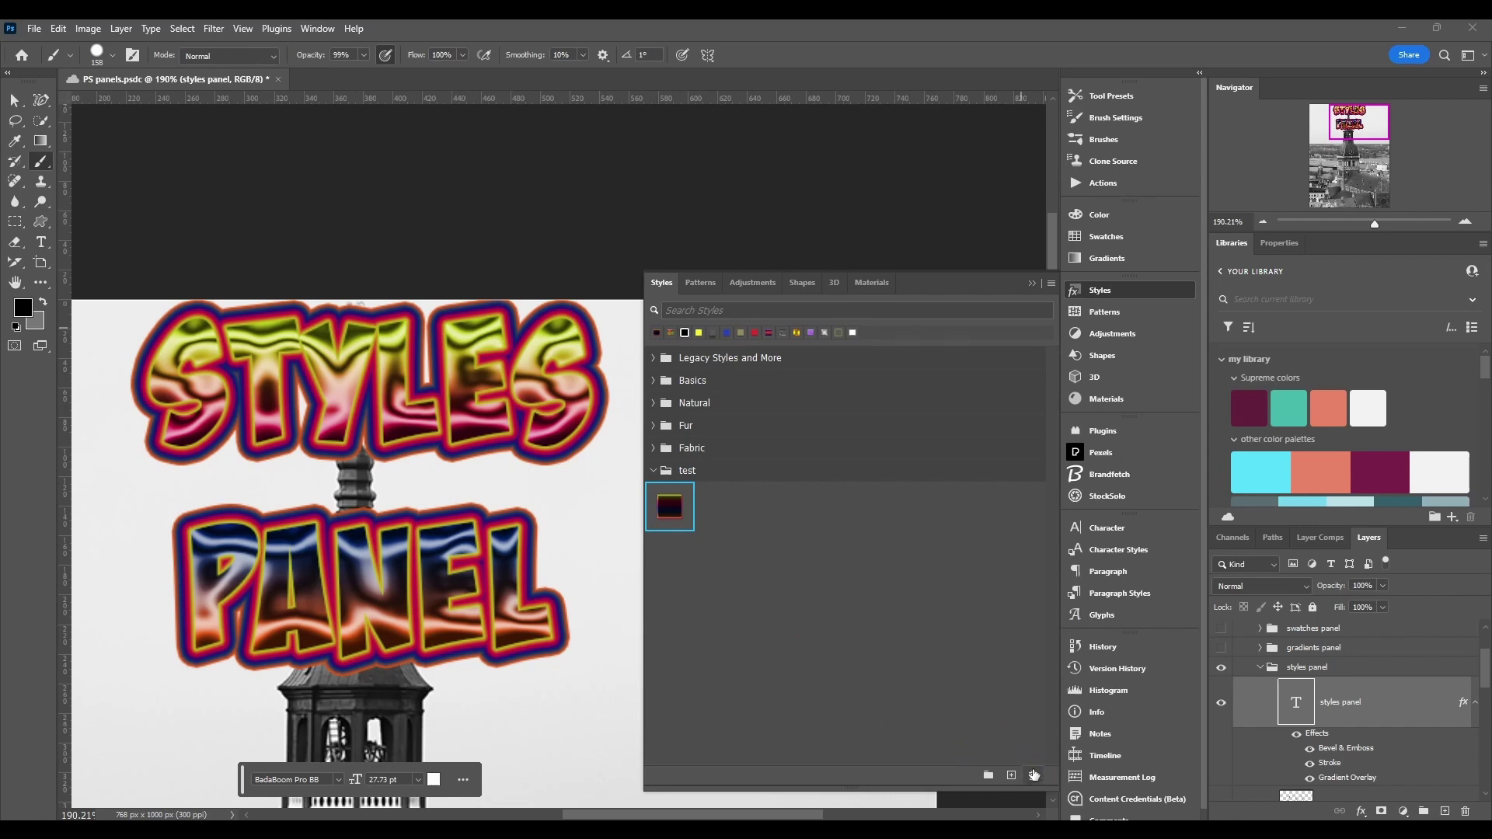
left_click_drag(670, 509, 1036, 777)
Step: Deselect the test style, then open and cancel New Style Preset from the Styles menu
left_click(800, 575)
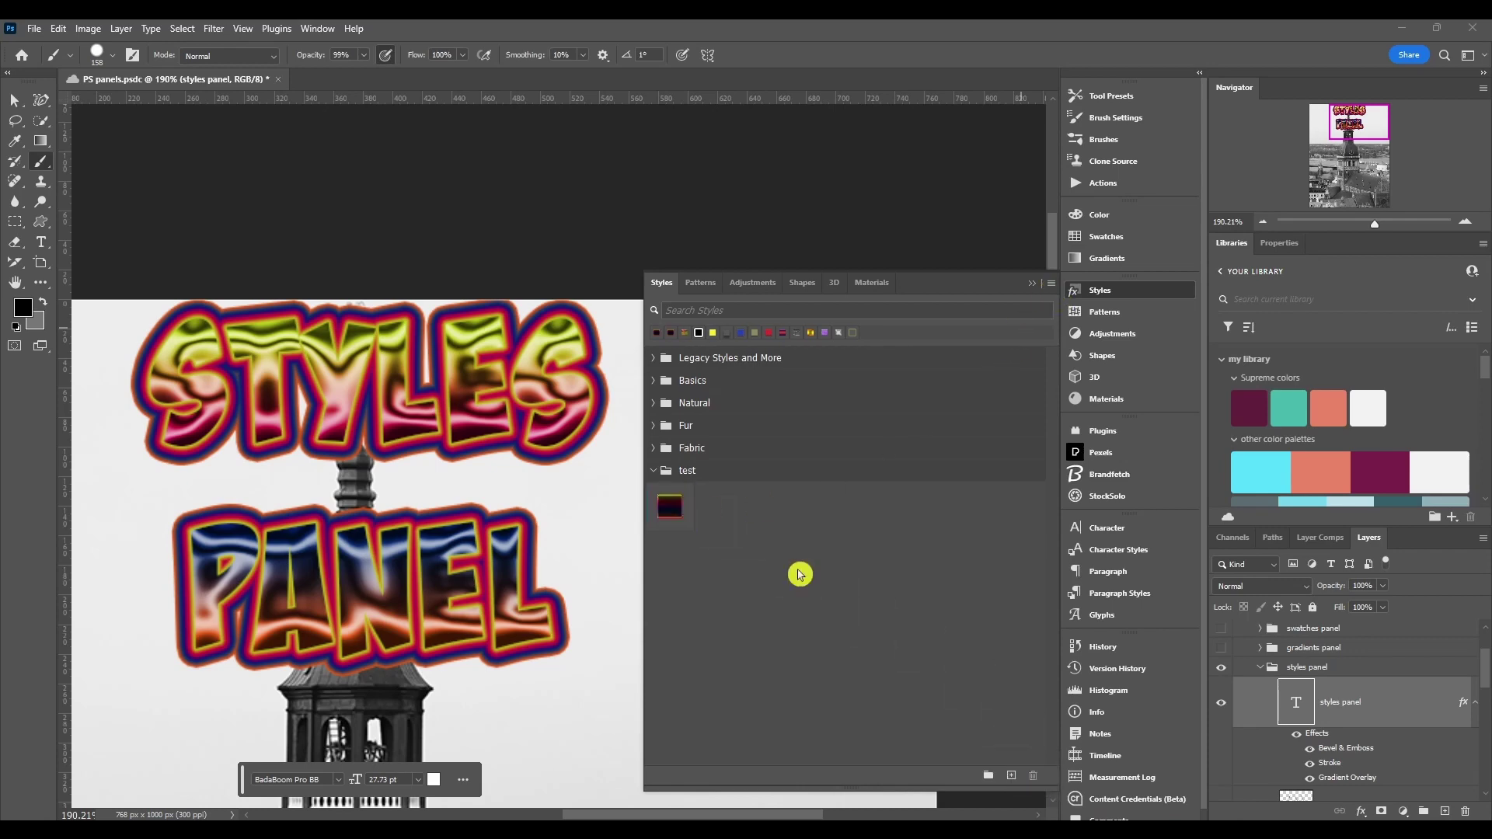
left_click(1053, 285)
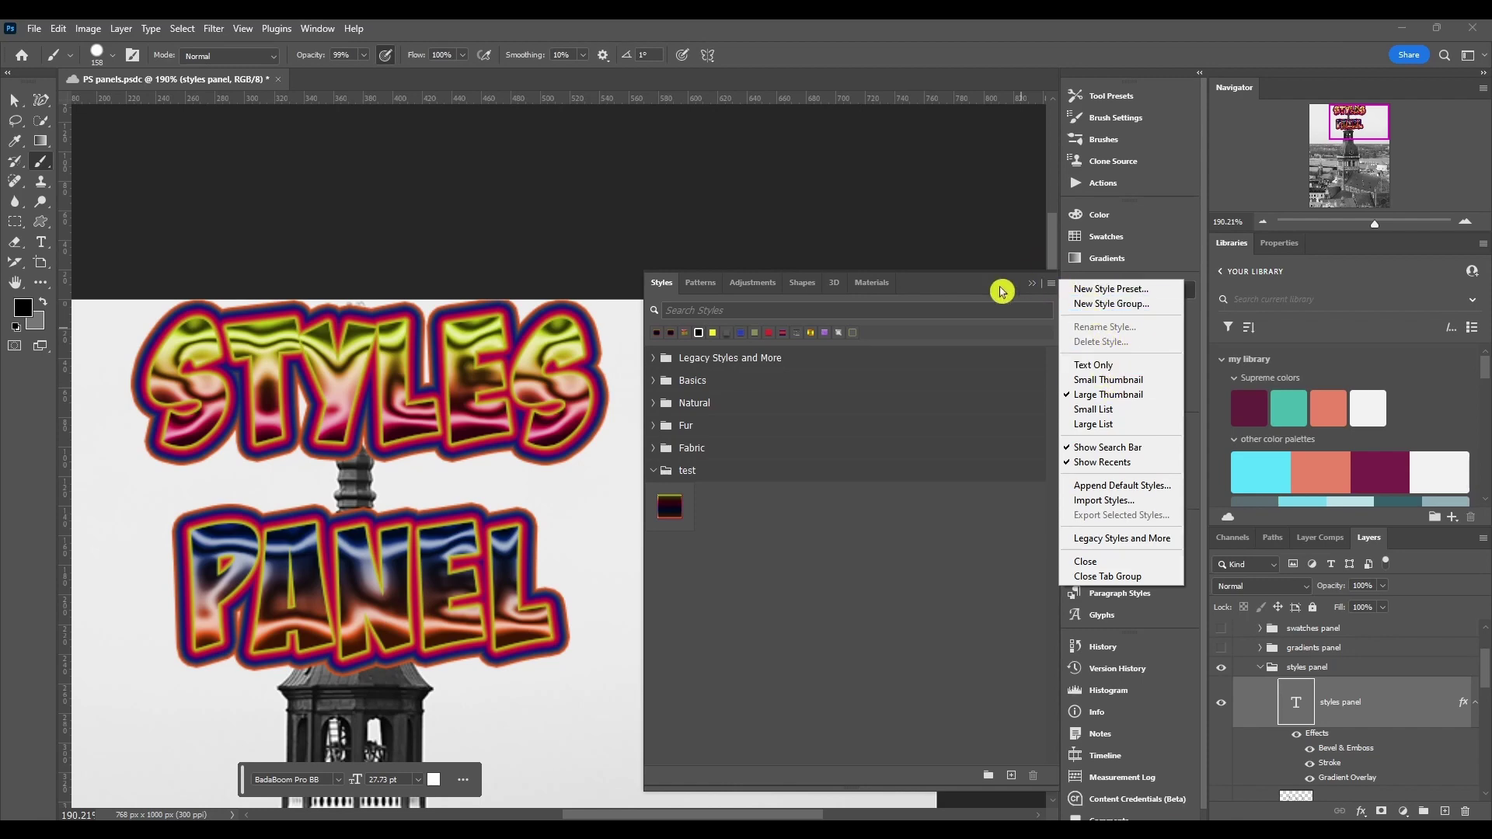
left_click(1122, 293)
left_click_drag(798, 353, 773, 320)
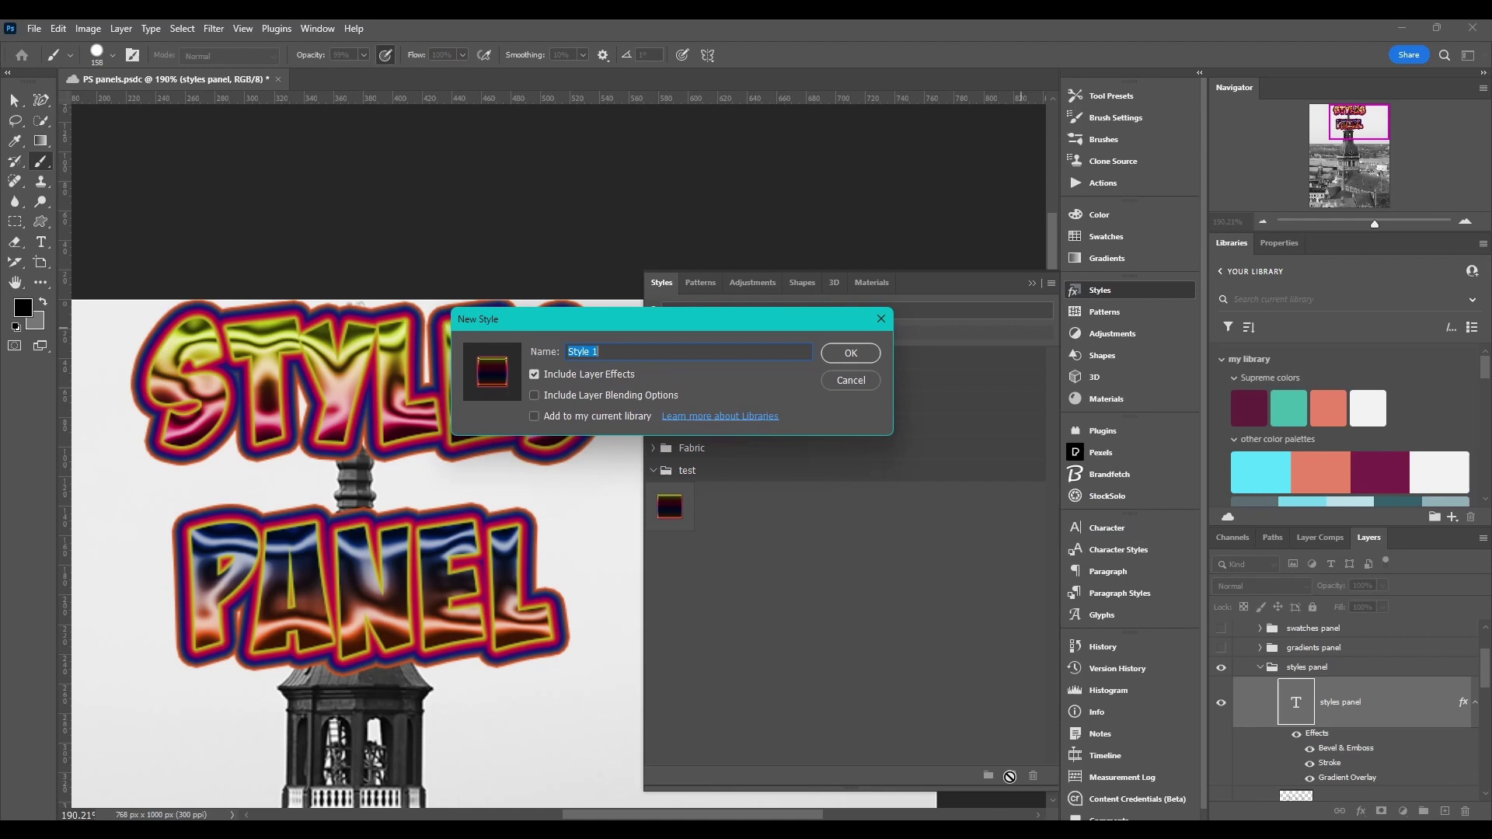
left_click(876, 323)
Step: Open and dismiss New Style Group from the Styles menu without creating a group
left_click(1051, 284)
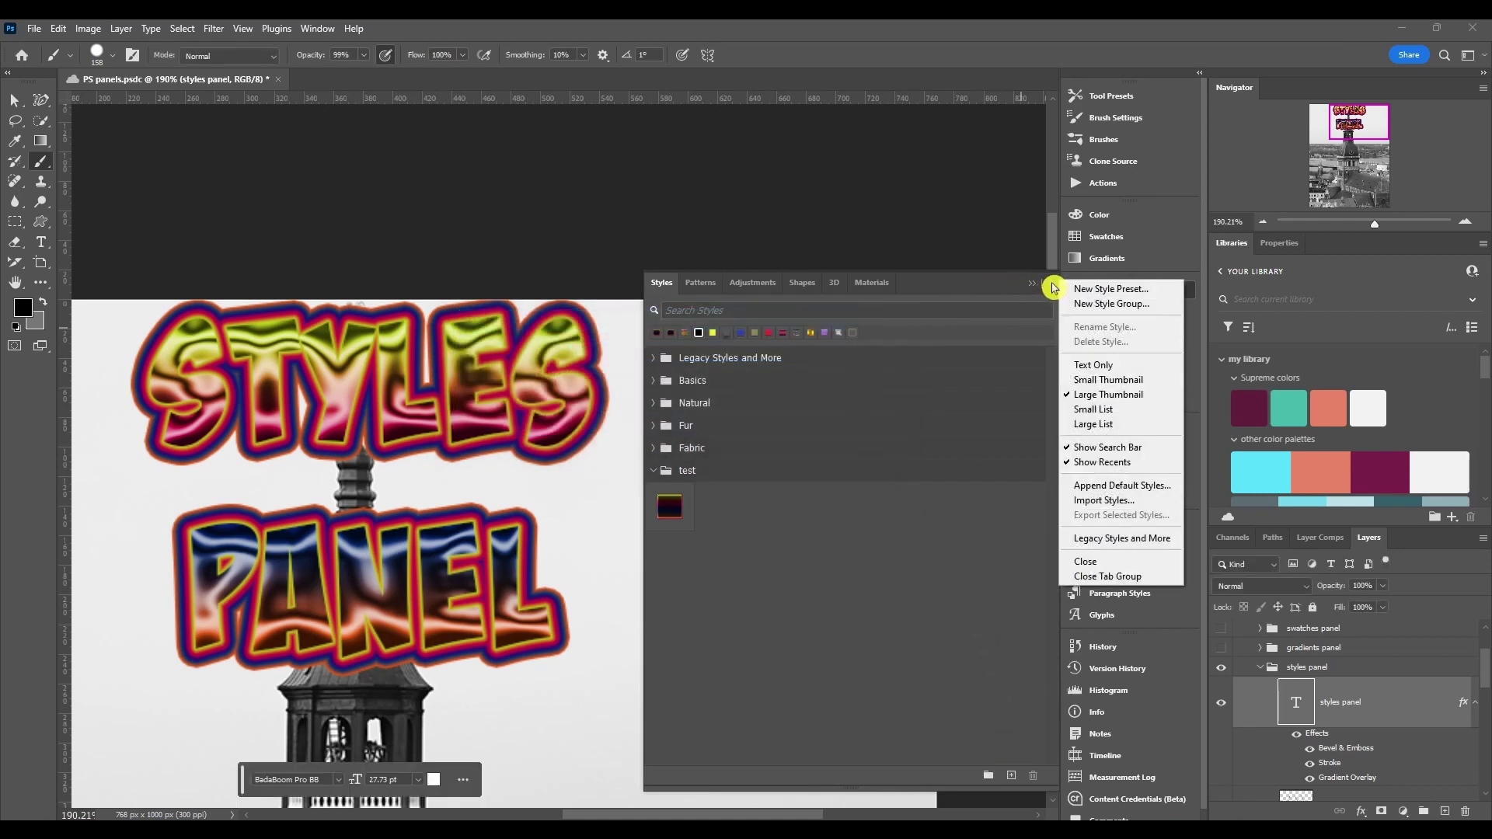
left_click(1087, 303)
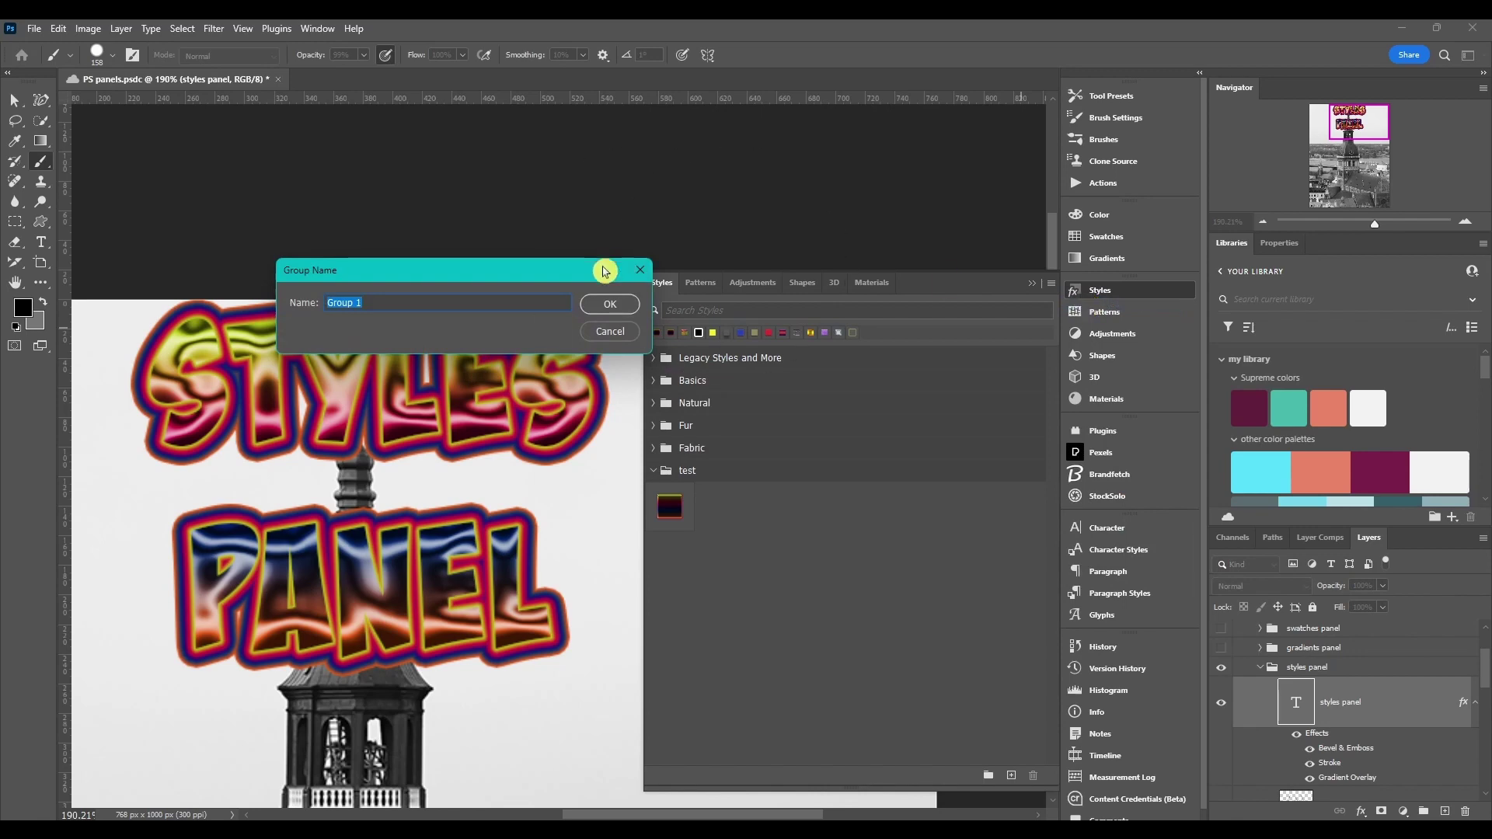
left_click(636, 272)
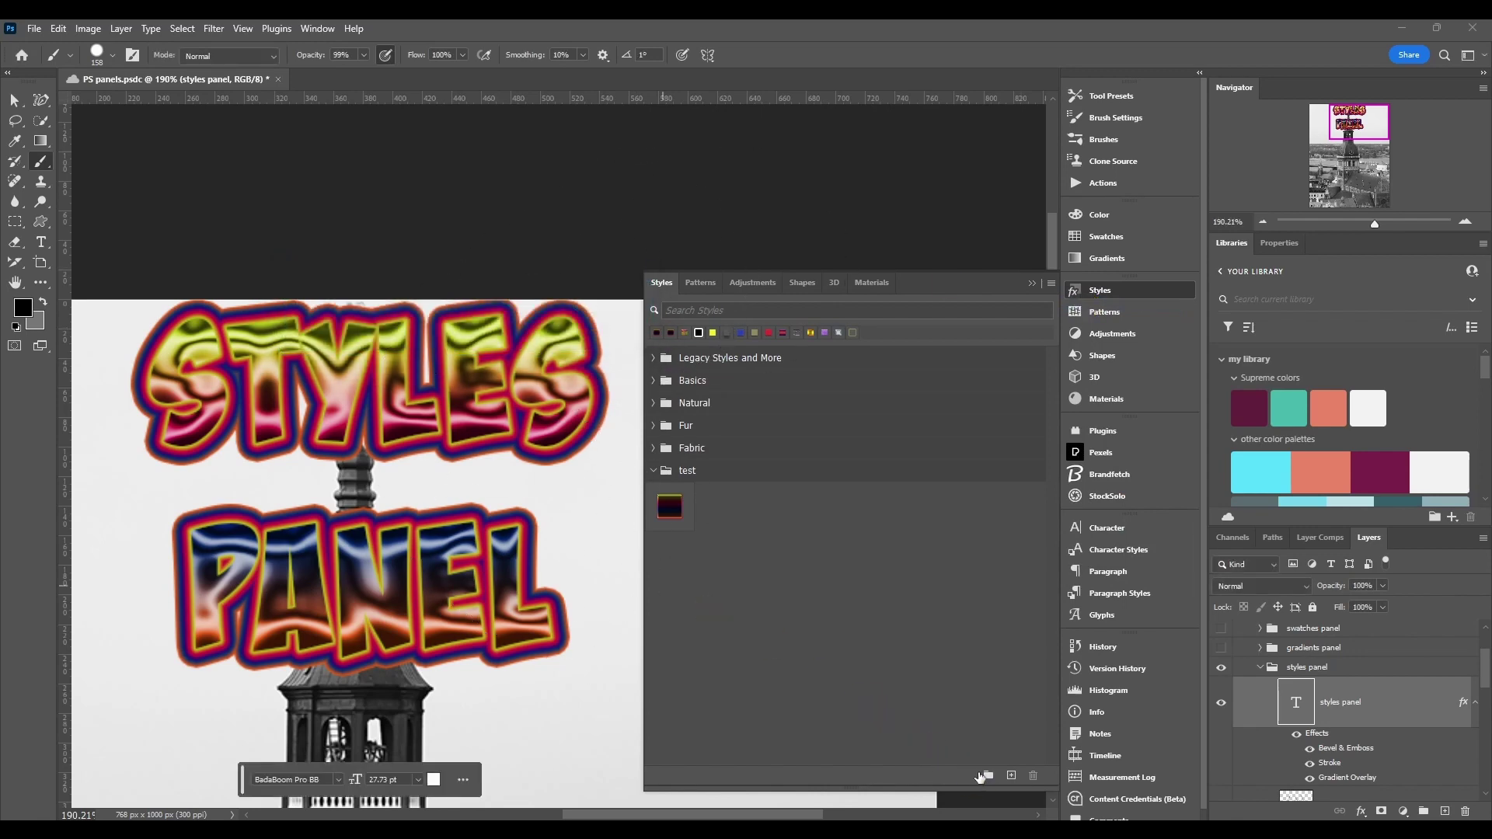
left_click(1053, 285)
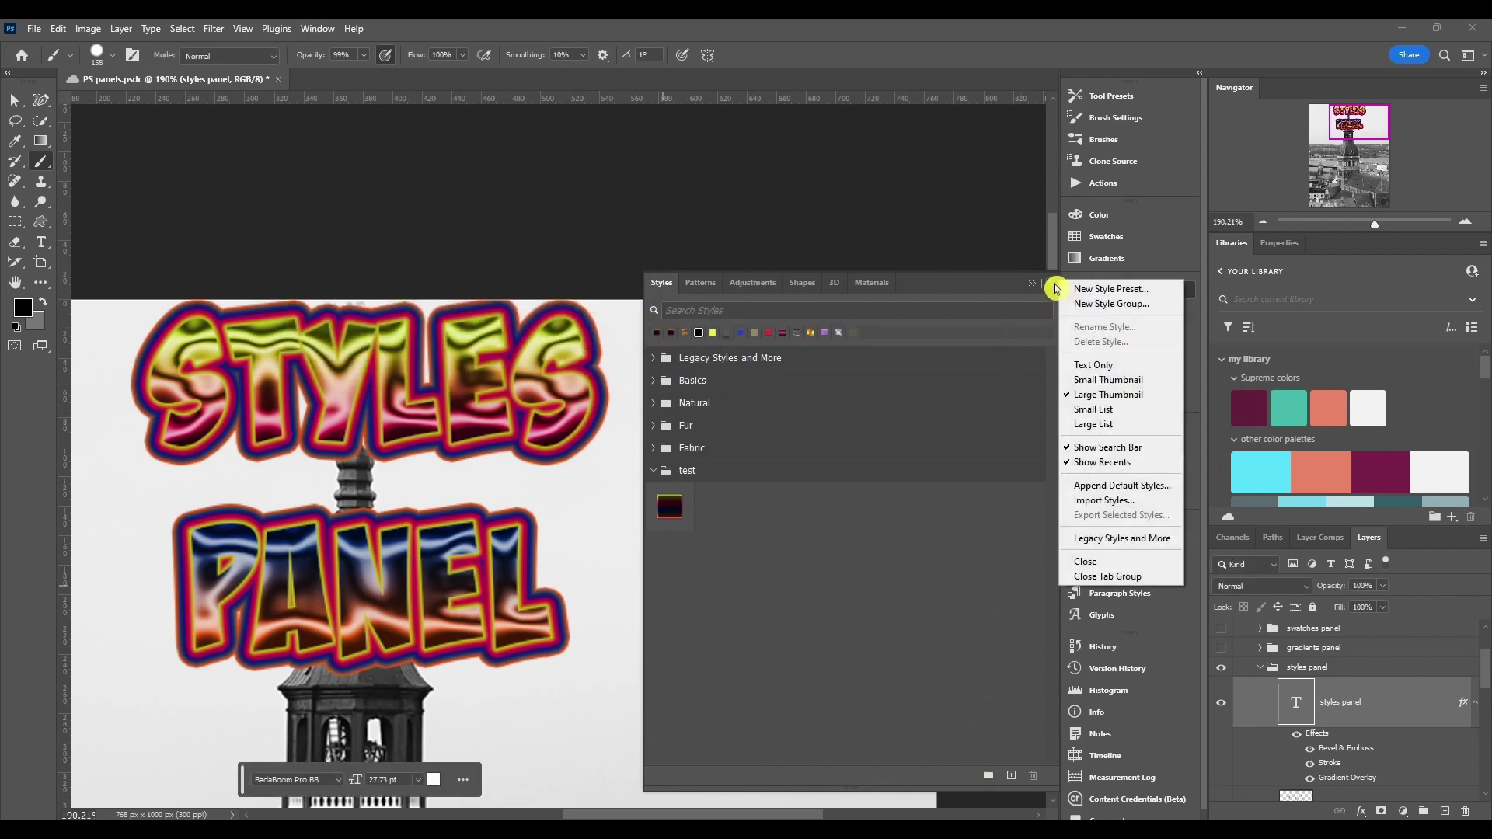
left_click(786, 545)
Step: Select the test style and close the Styles menu without deleting it
left_click(678, 516)
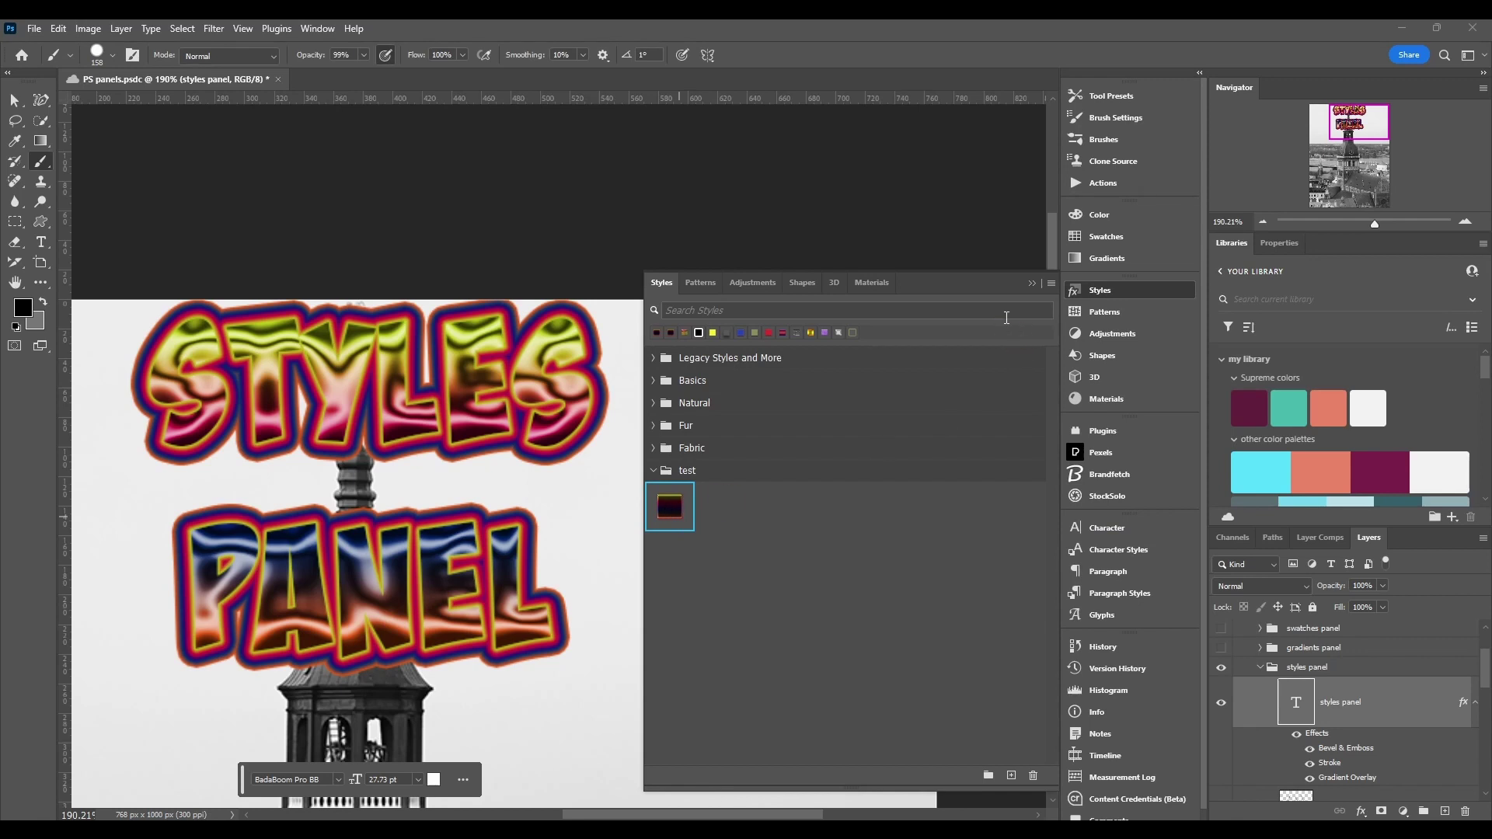
left_click(1051, 283)
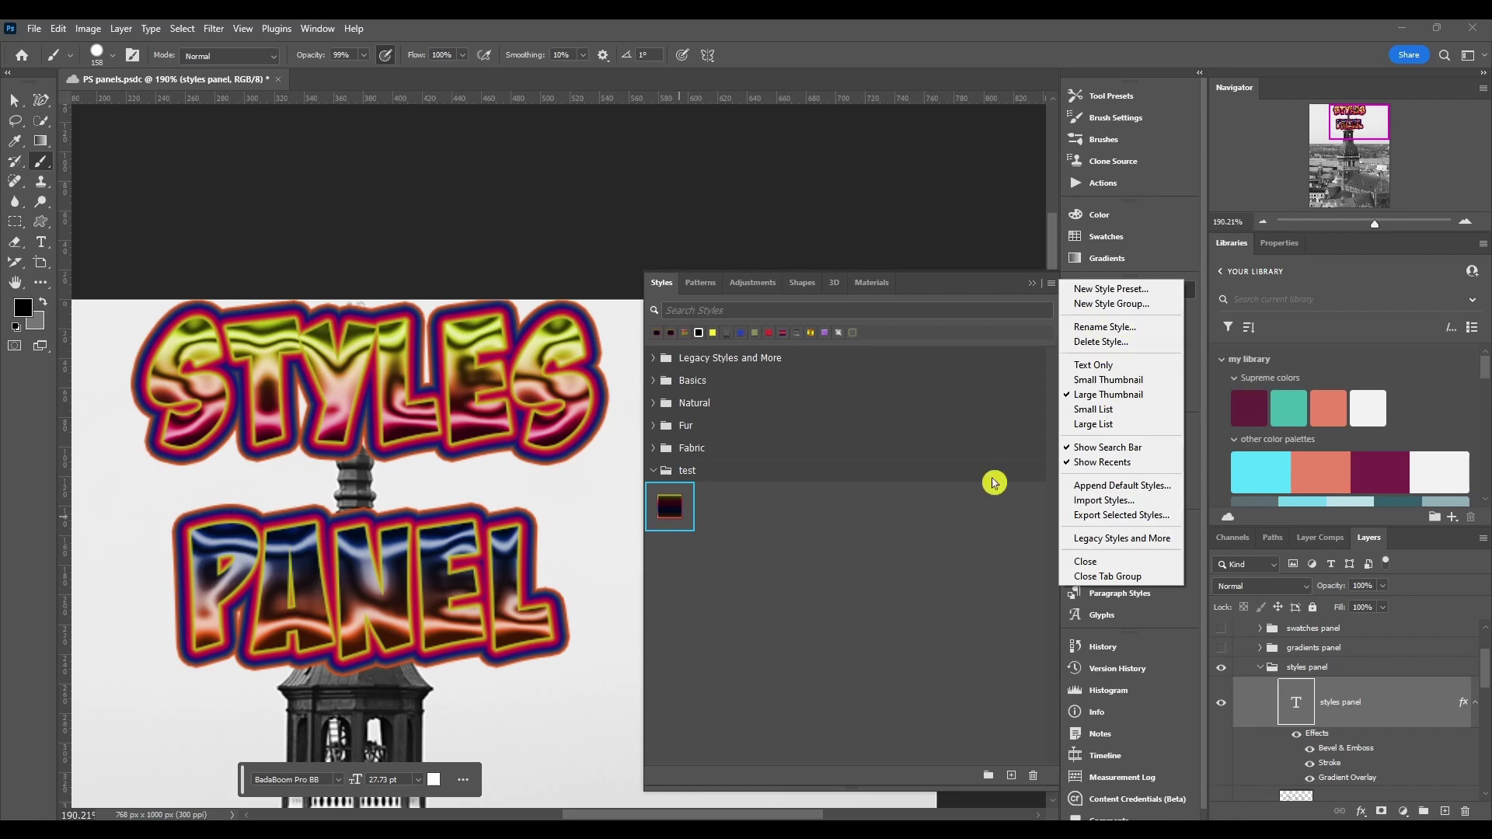
left_click(741, 550)
Step: Keep the test style's name, drag it toward the trash and back, then open the Styles menu
double_click(669, 508)
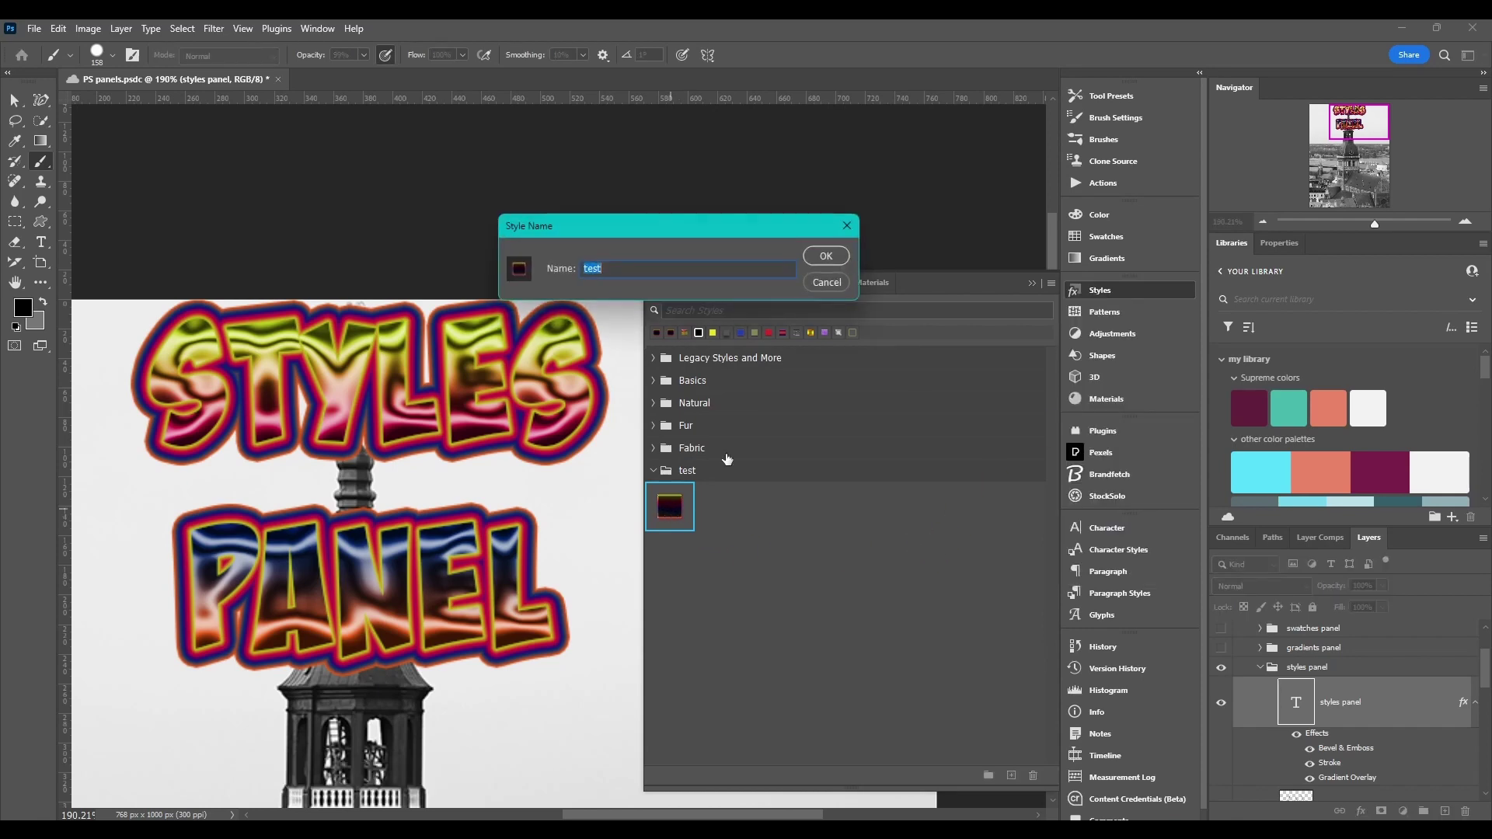
left_click(832, 233)
mouse_move(690, 513)
left_mouse_down()
mouse_move(1024, 761)
mouse_move(754, 532)
mouse_move(686, 514)
left_mouse_up()
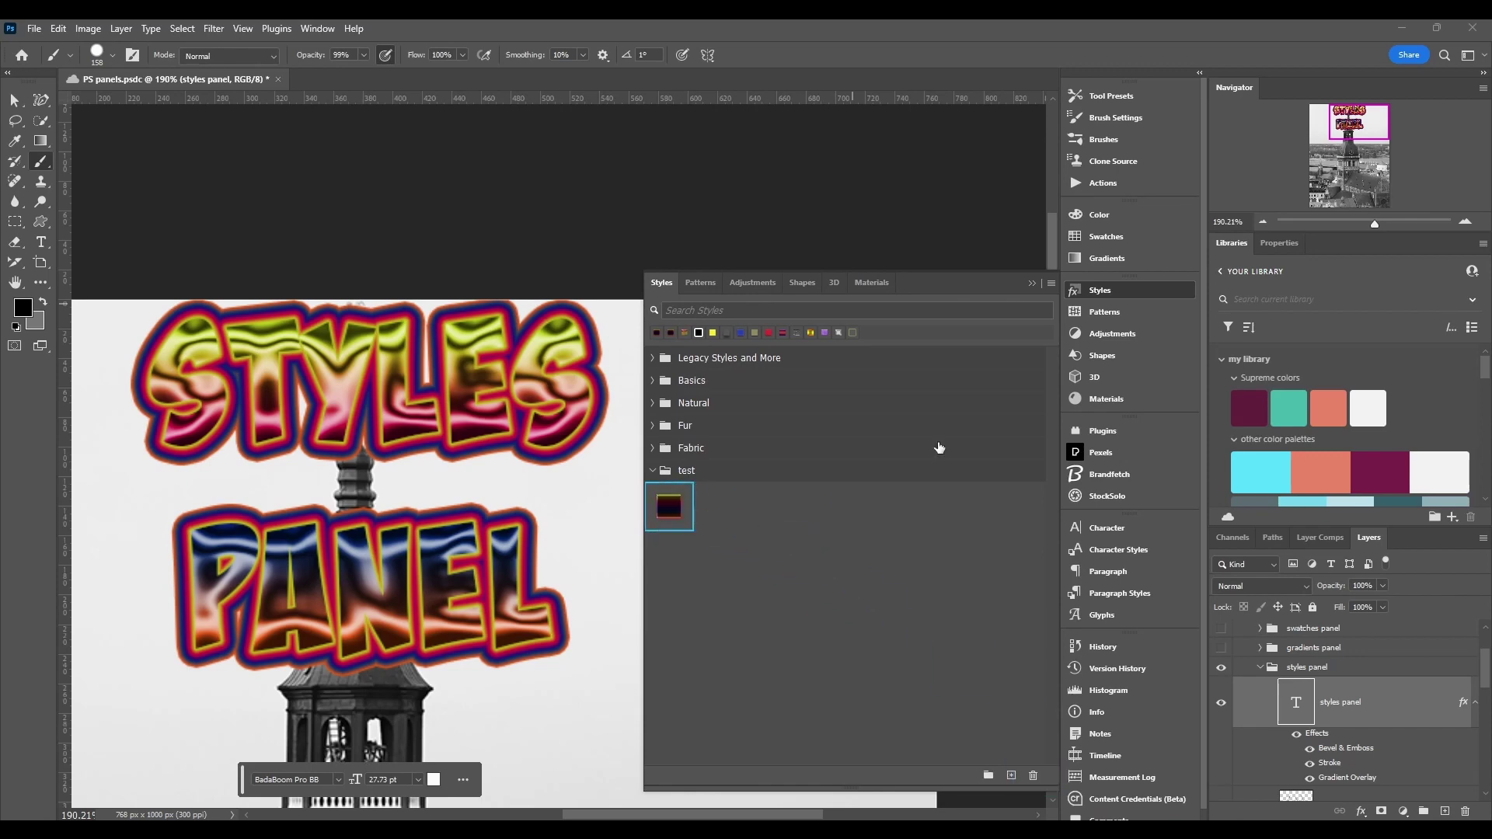
left_click(1051, 283)
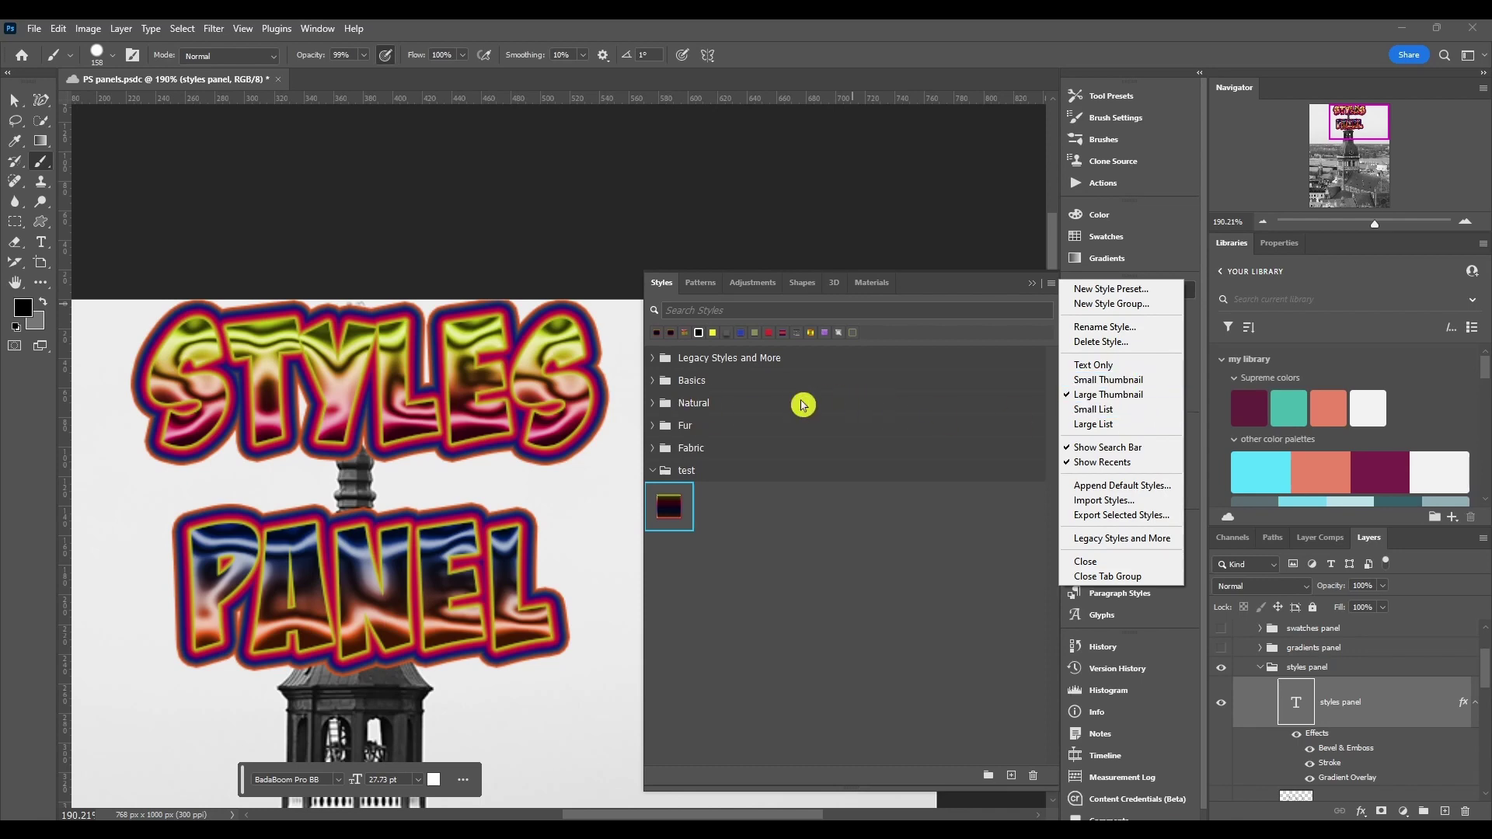
Step: Switch the Styles view to Text Only, expand Basics, then try Small and Large Thumbnail
left_click(1119, 365)
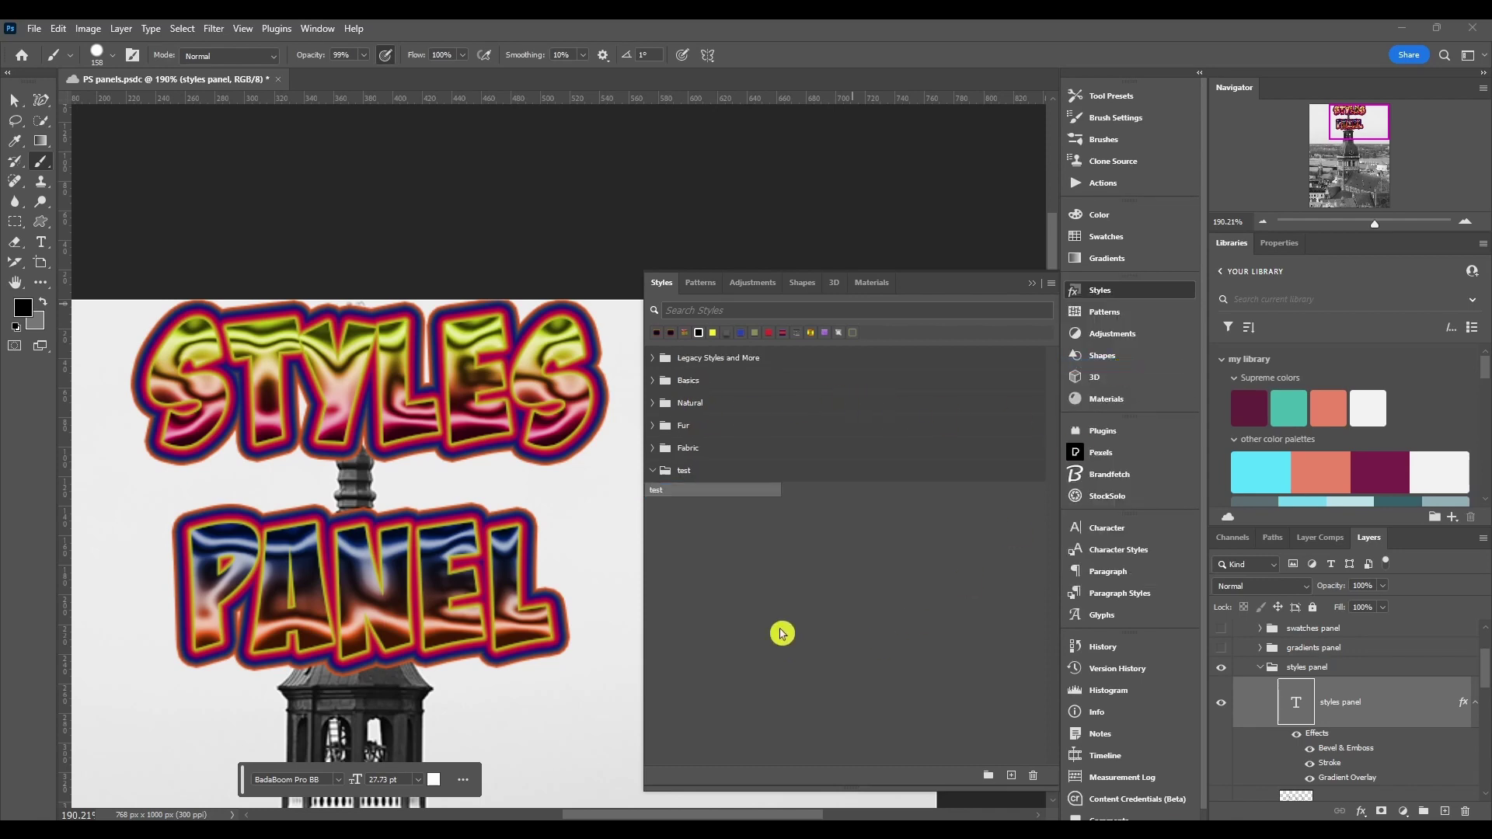
left_click(676, 381)
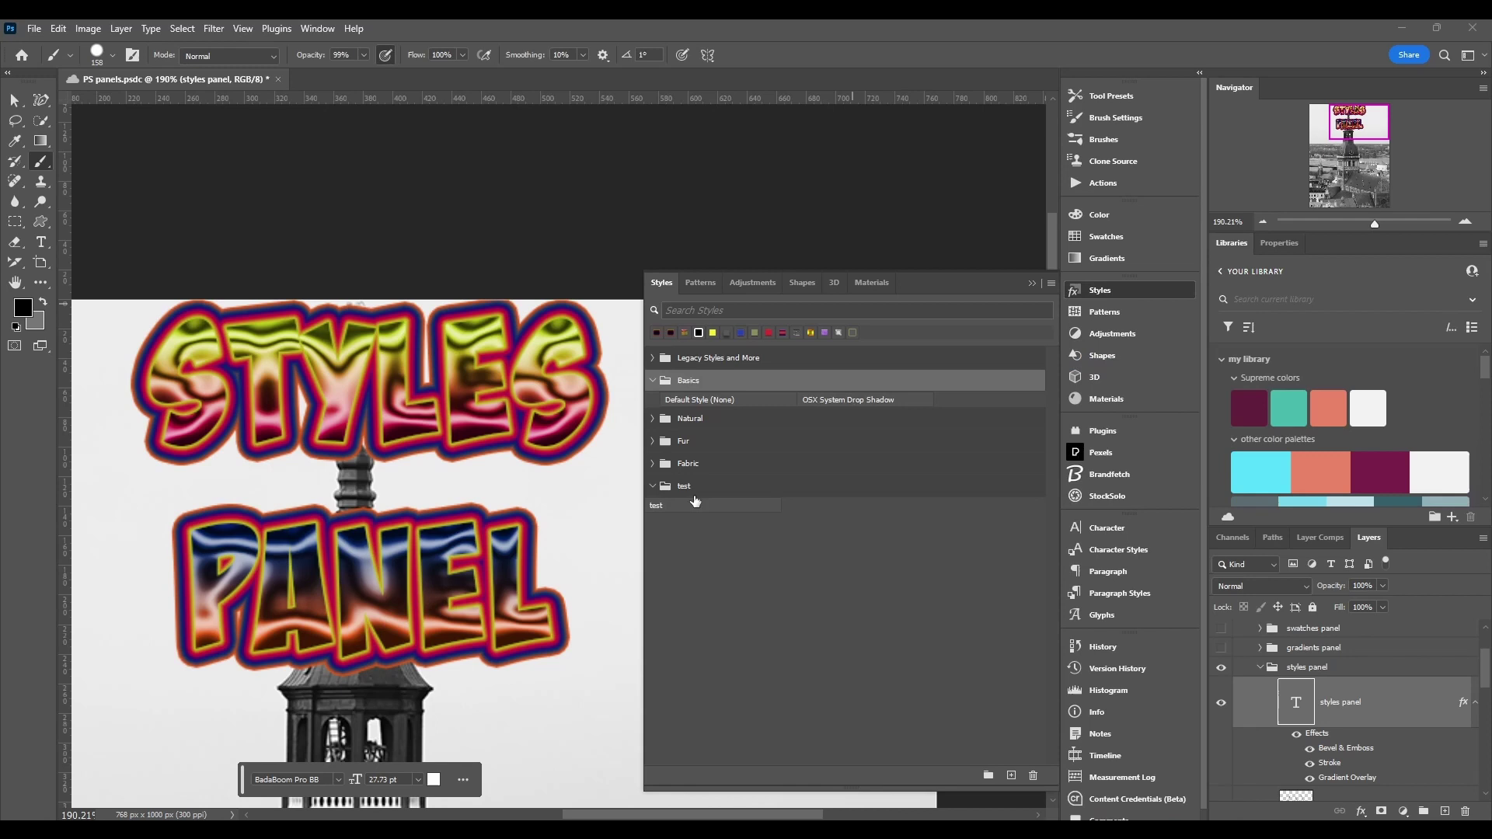
left_click(1053, 286)
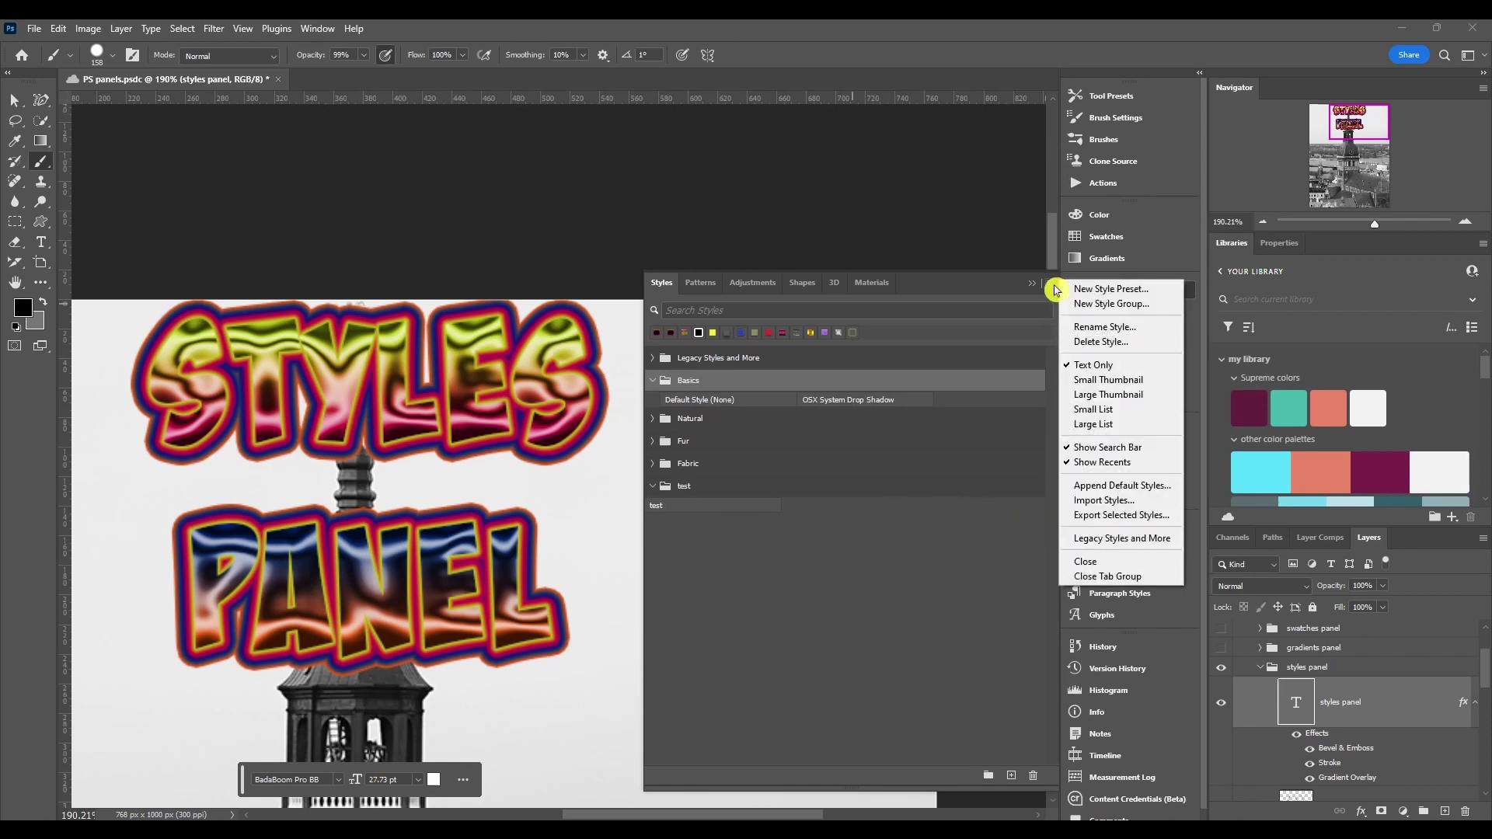
left_click(1103, 380)
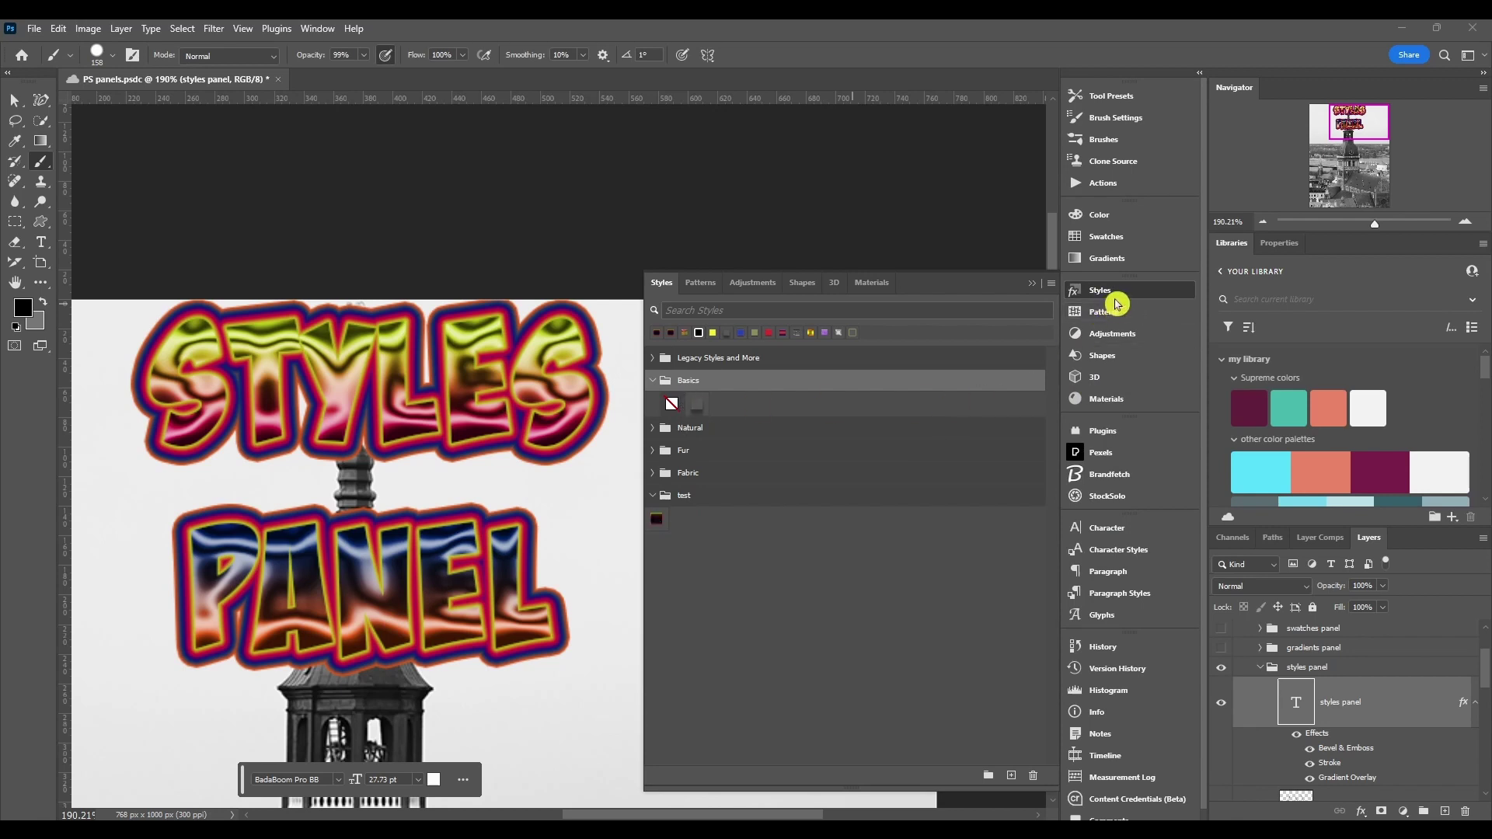
left_click(1050, 283)
left_click(1112, 395)
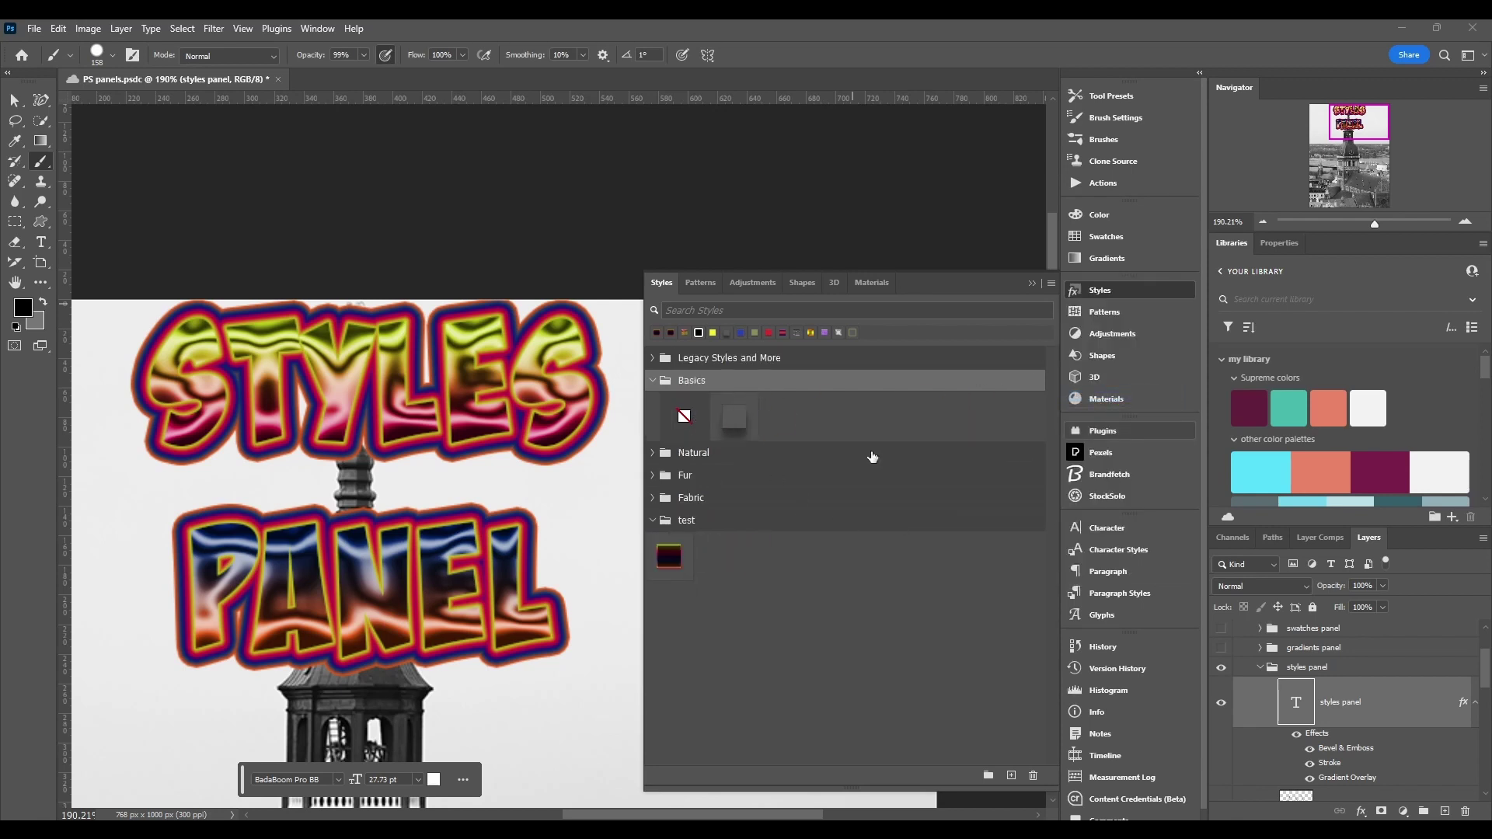
Step: Switch the Styles view to Small List, then Large List, then back to large thumbnails
left_click(1051, 283)
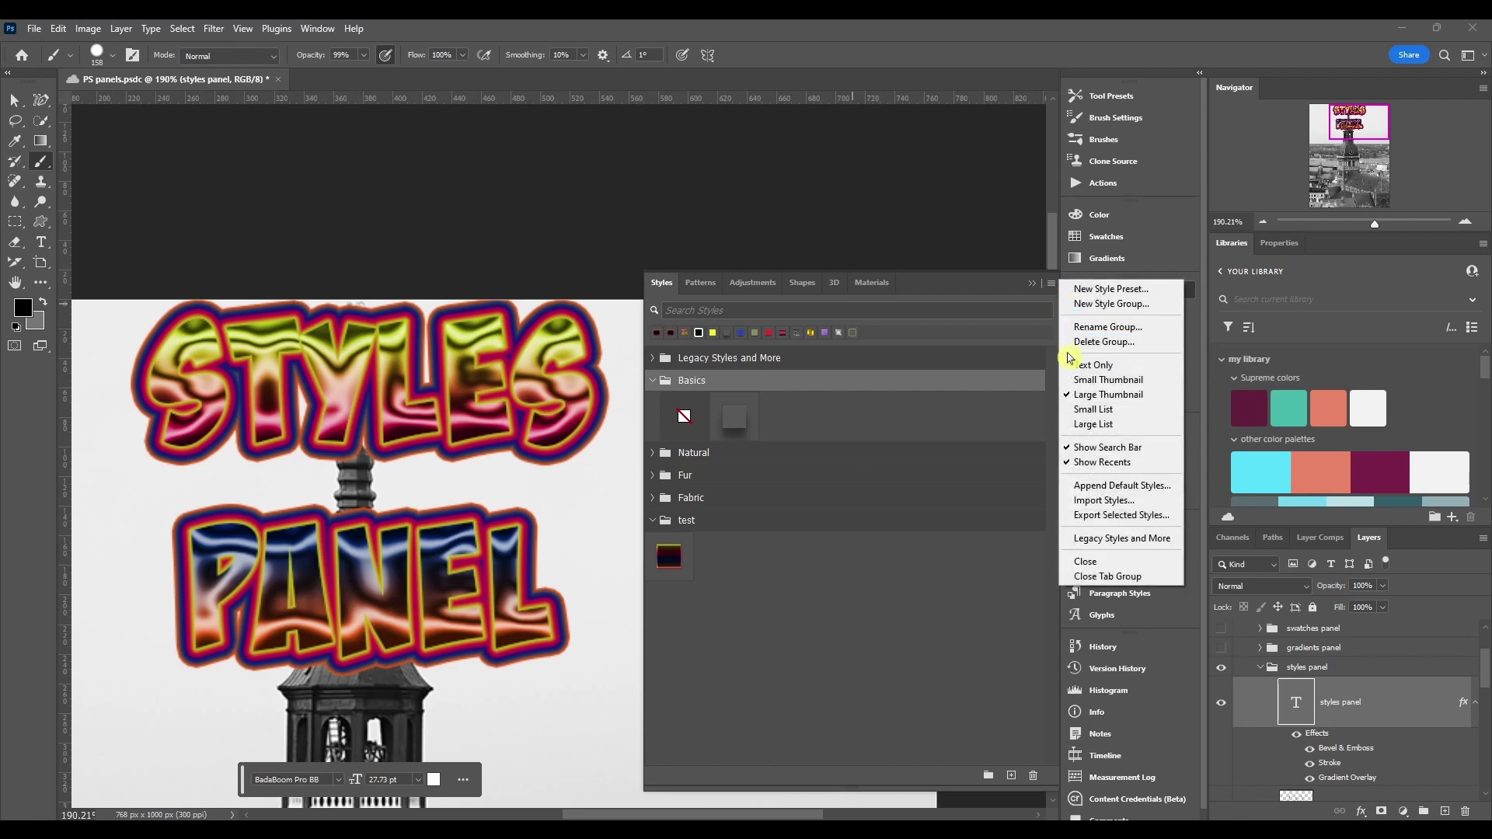
left_click(1072, 411)
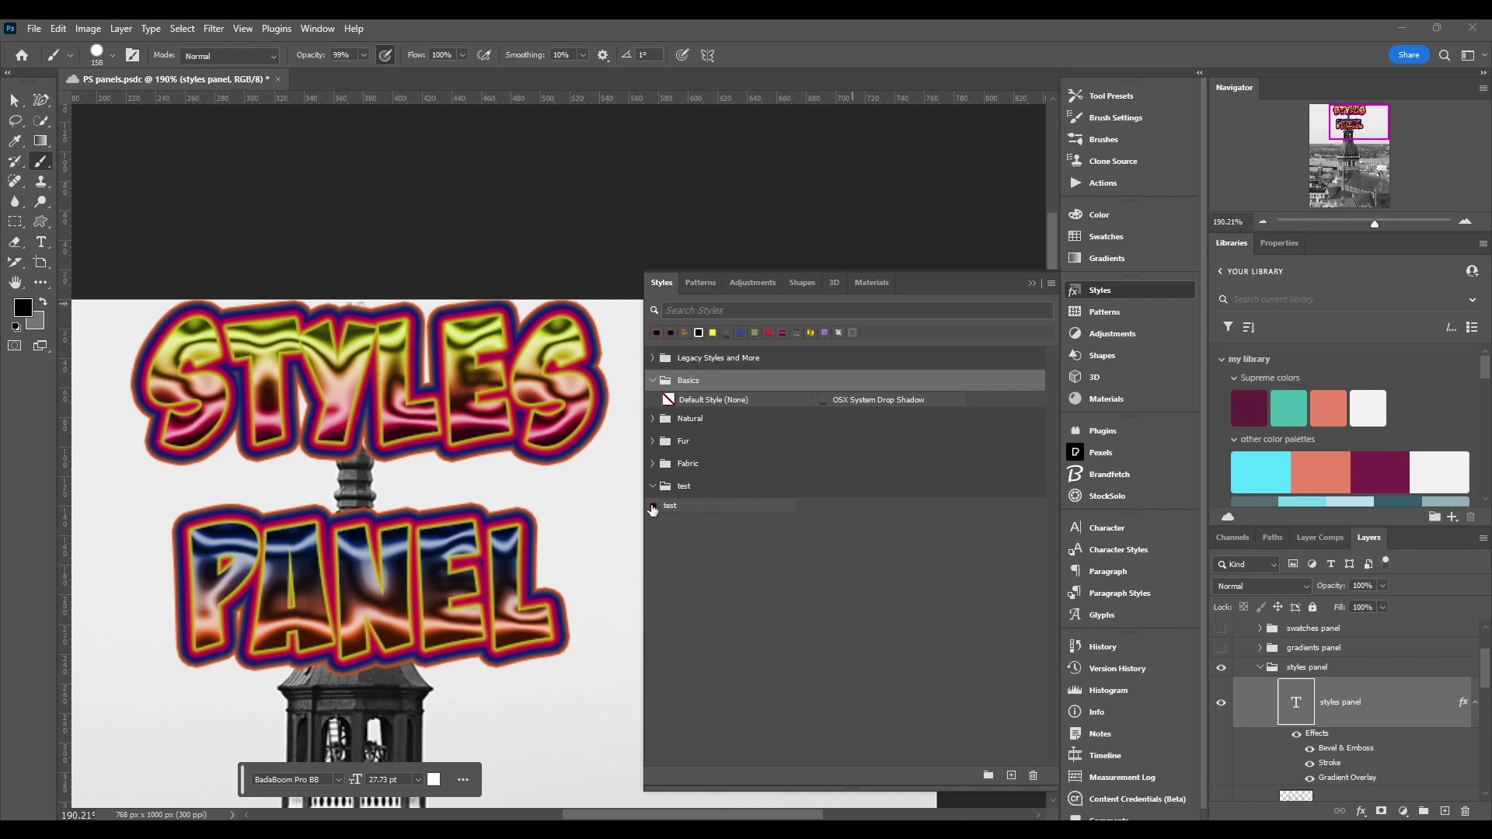
left_click(1051, 283)
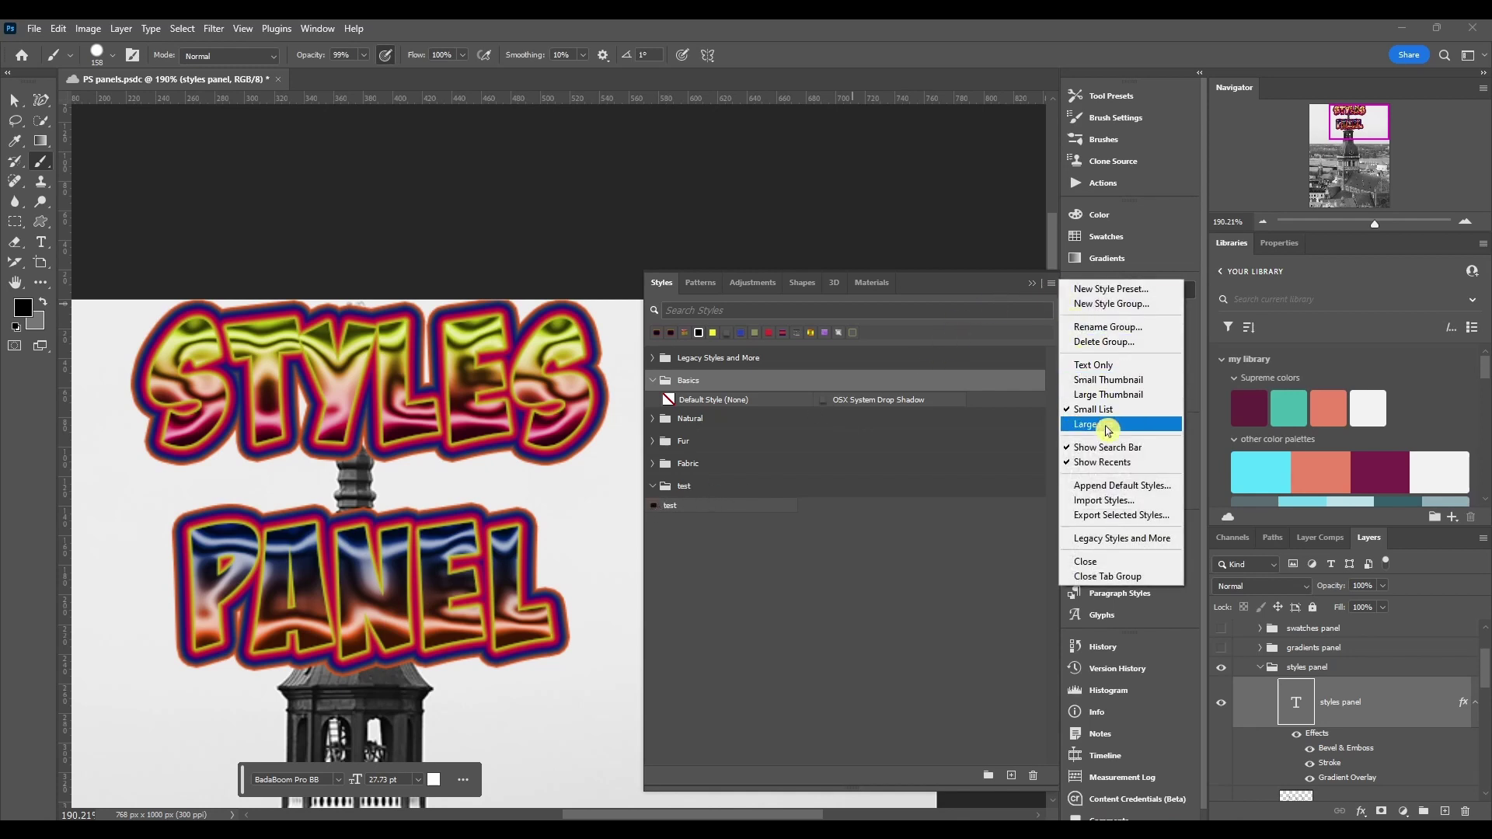
left_click(1059, 426)
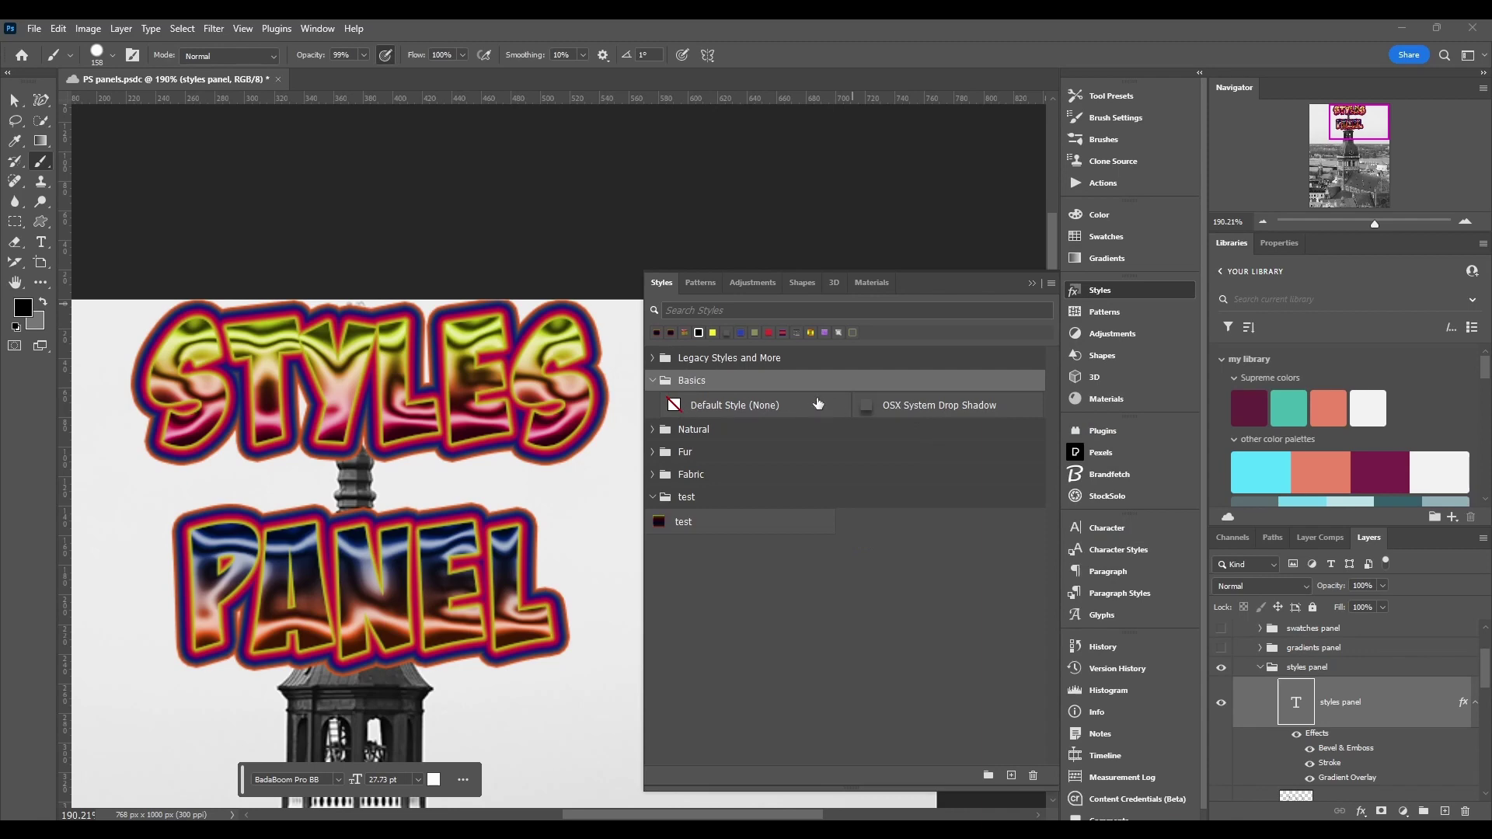
left_click(1050, 284)
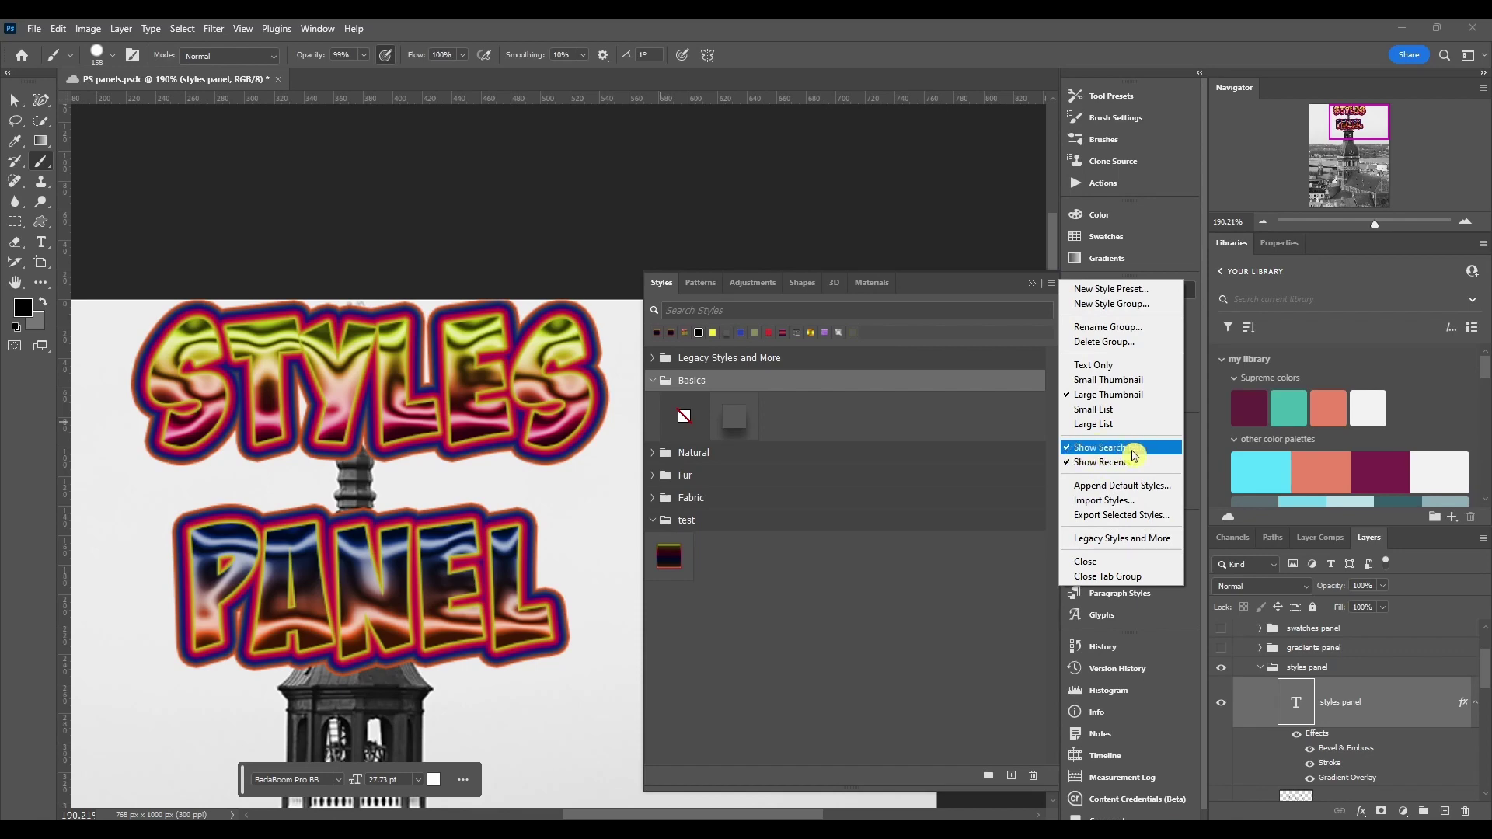
Step: Hide the Styles search bar and recently used styles row, then turn both back on
left_click(1133, 456)
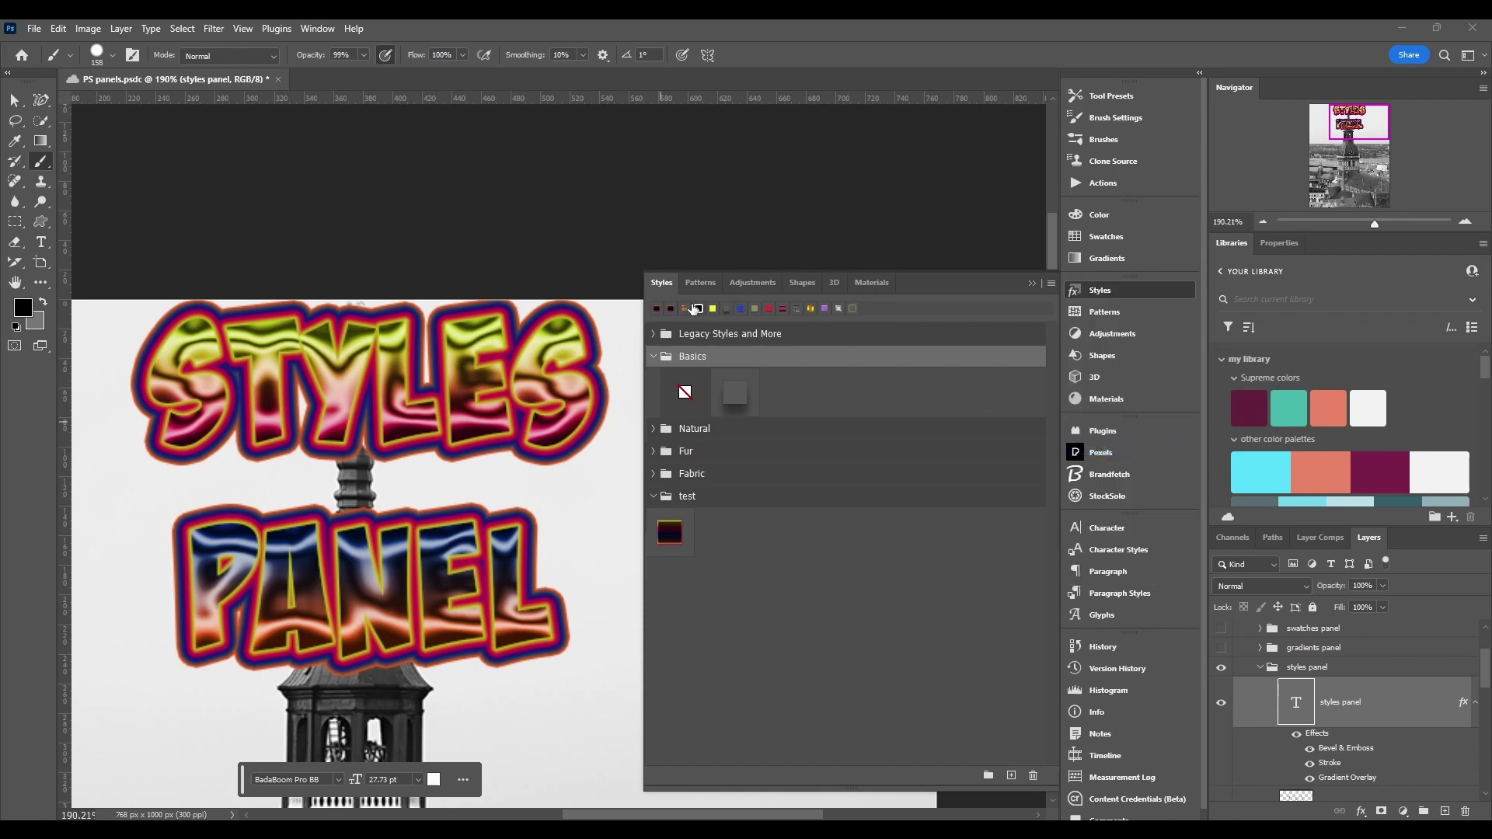
left_click(1049, 289)
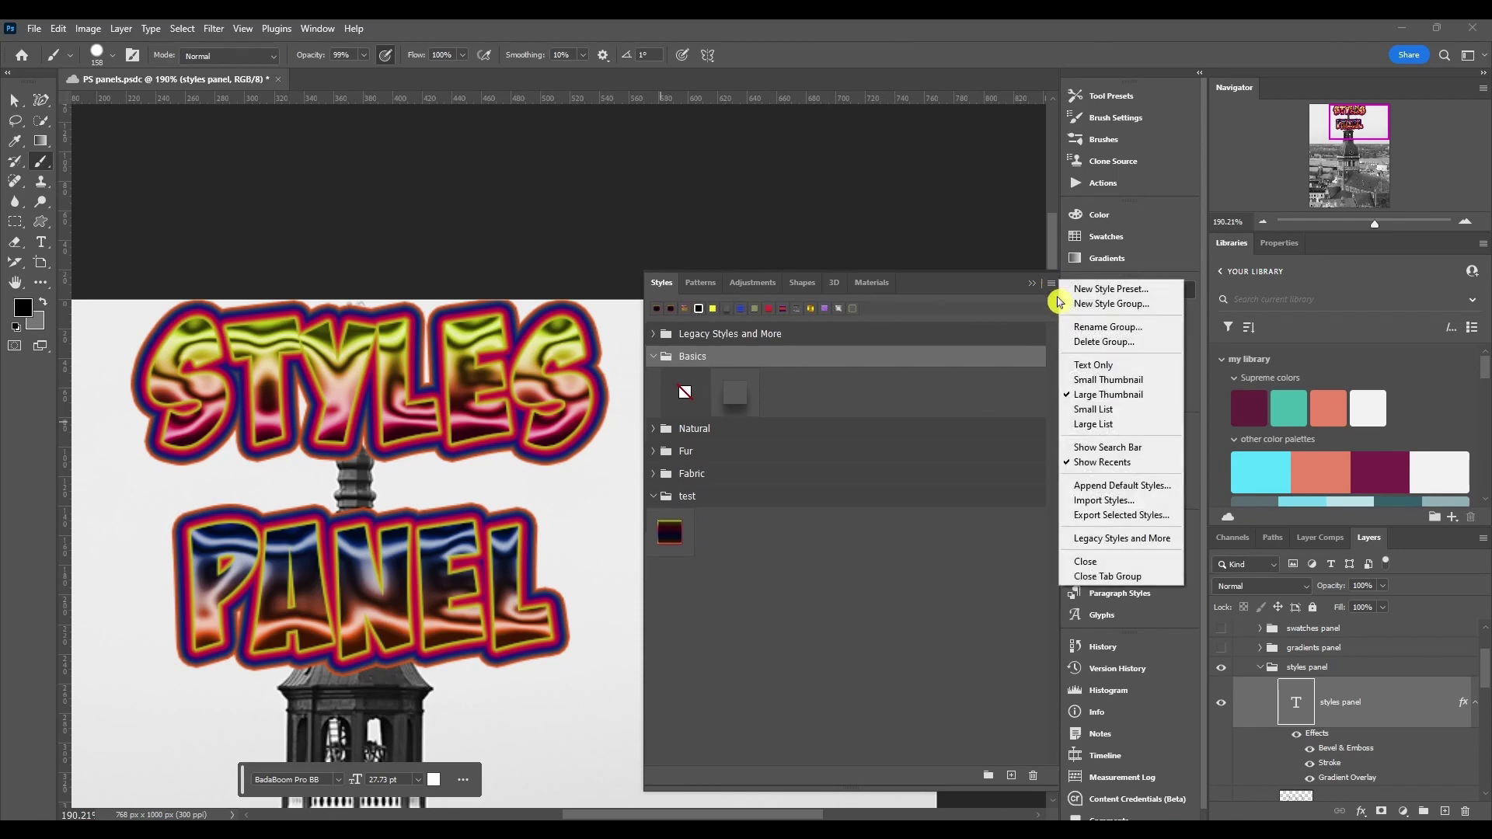
left_click(1088, 462)
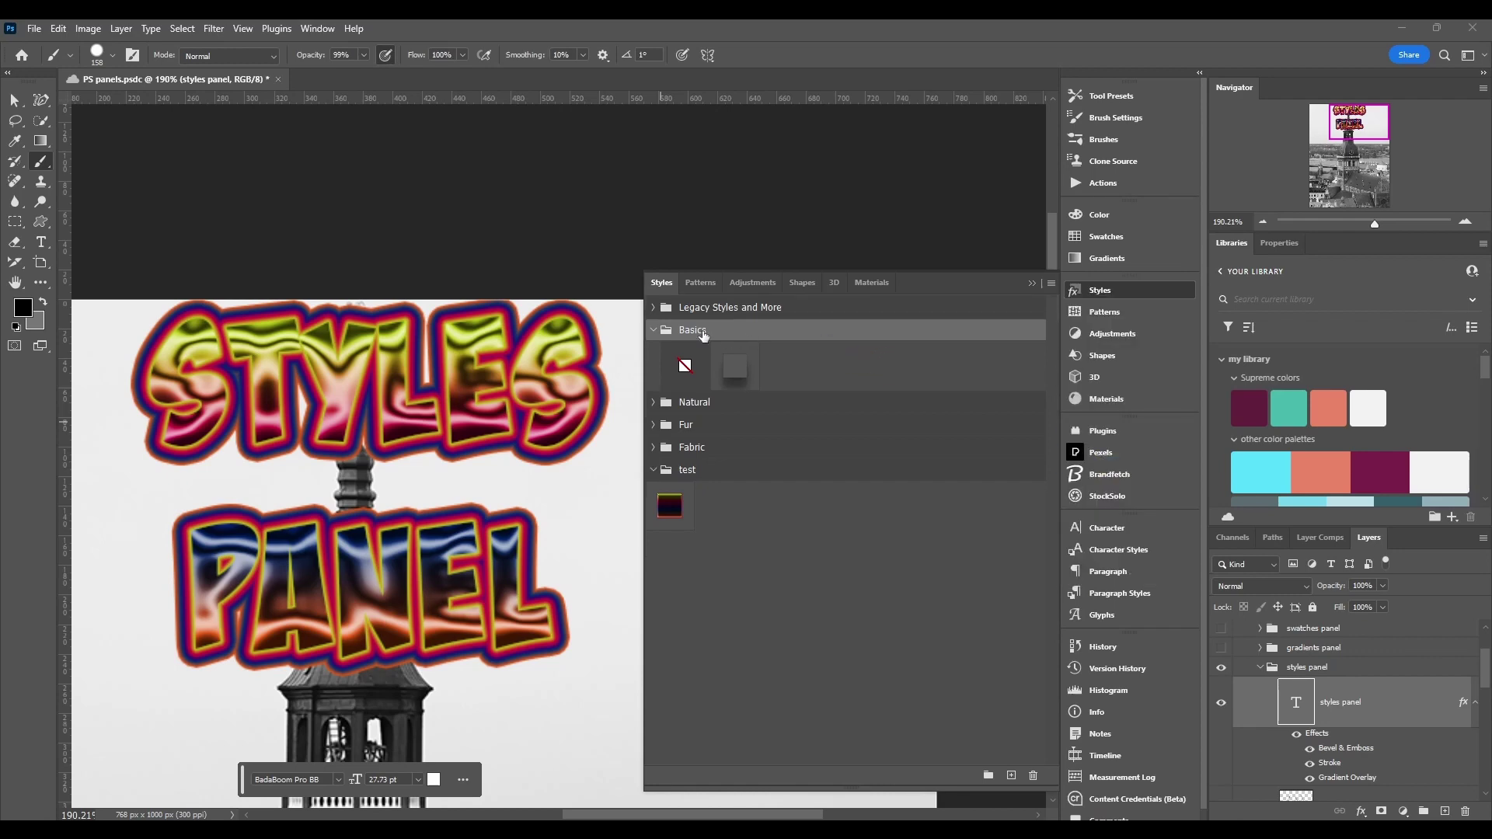
left_click(1050, 283)
left_click(1088, 465)
left_click(1052, 284)
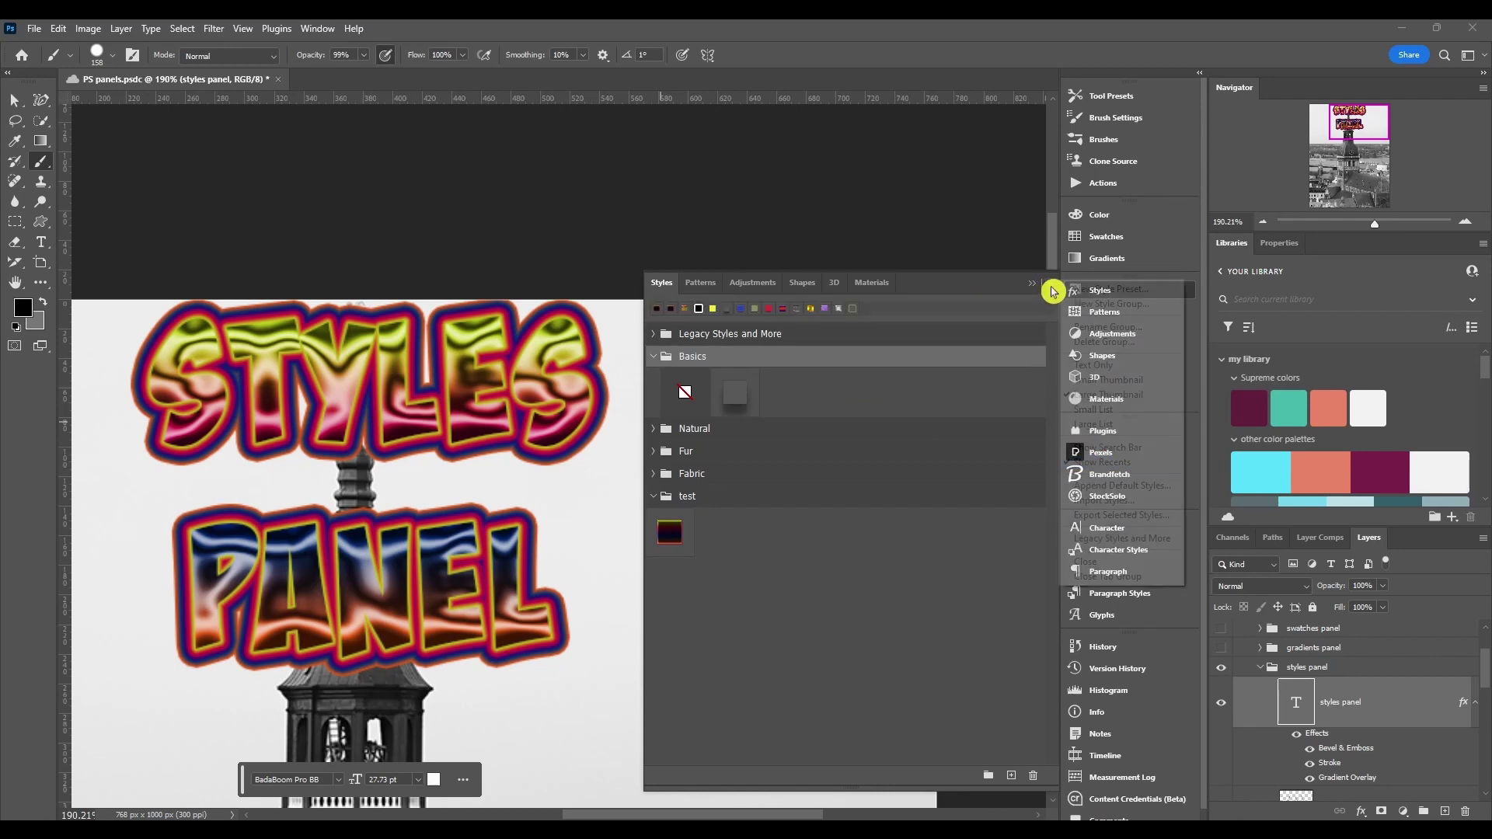
left_click(1084, 474)
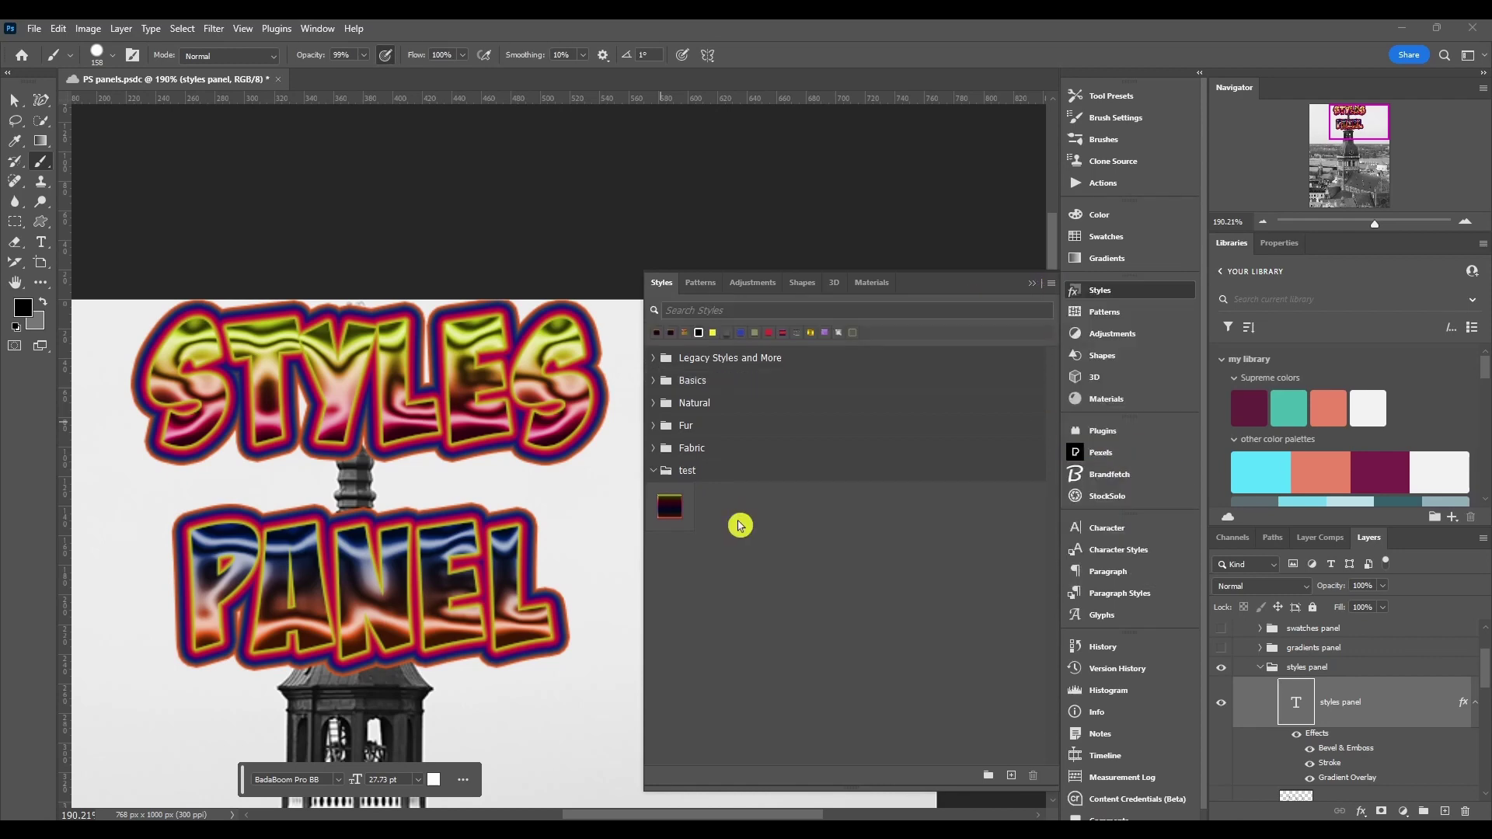
left_click(1051, 283)
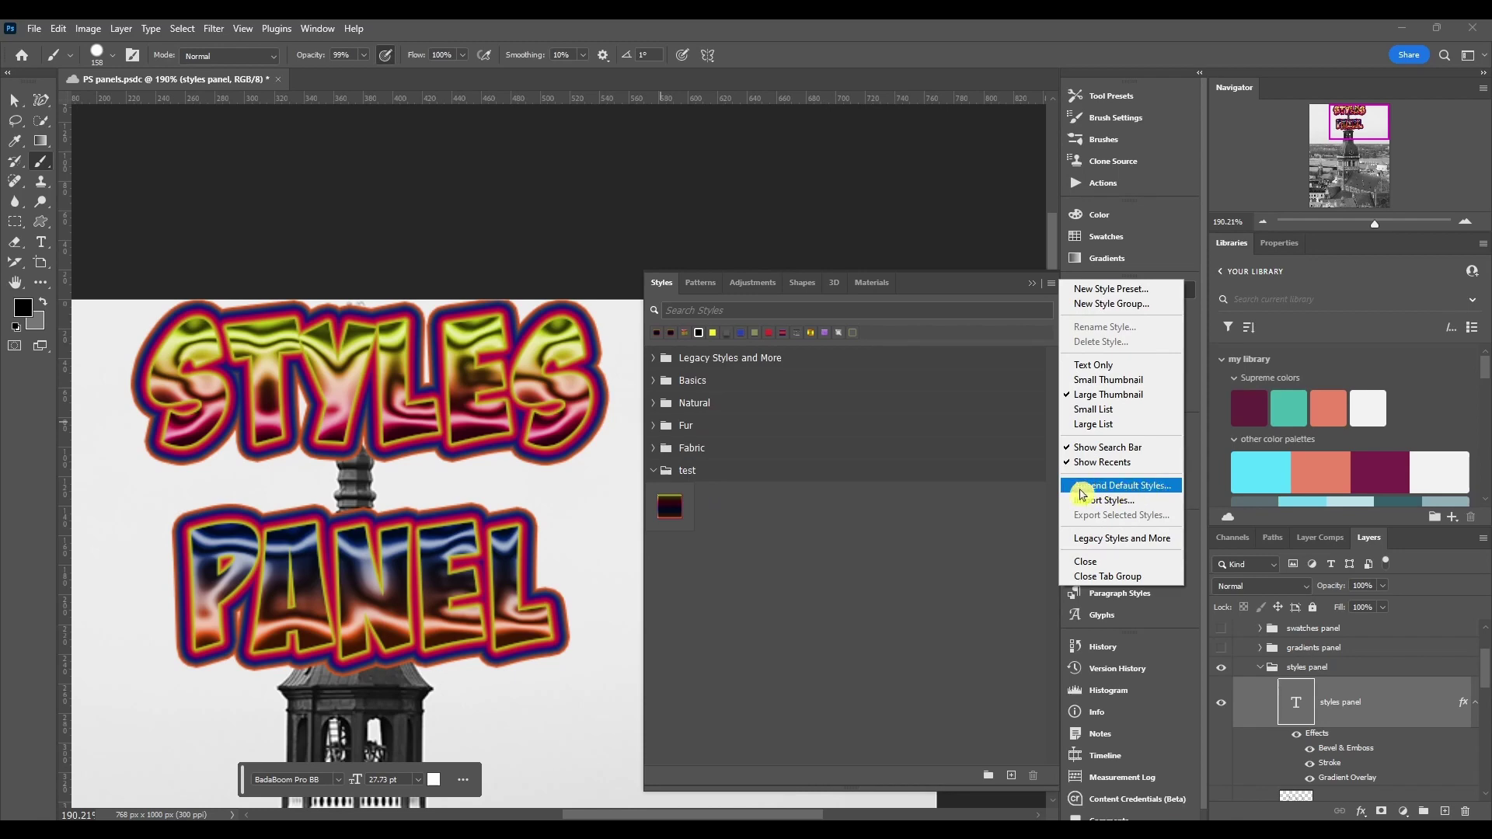
Step: Append the default styles and expand the Basics, Natural, Fur and Fabric groups
left_click(1158, 488)
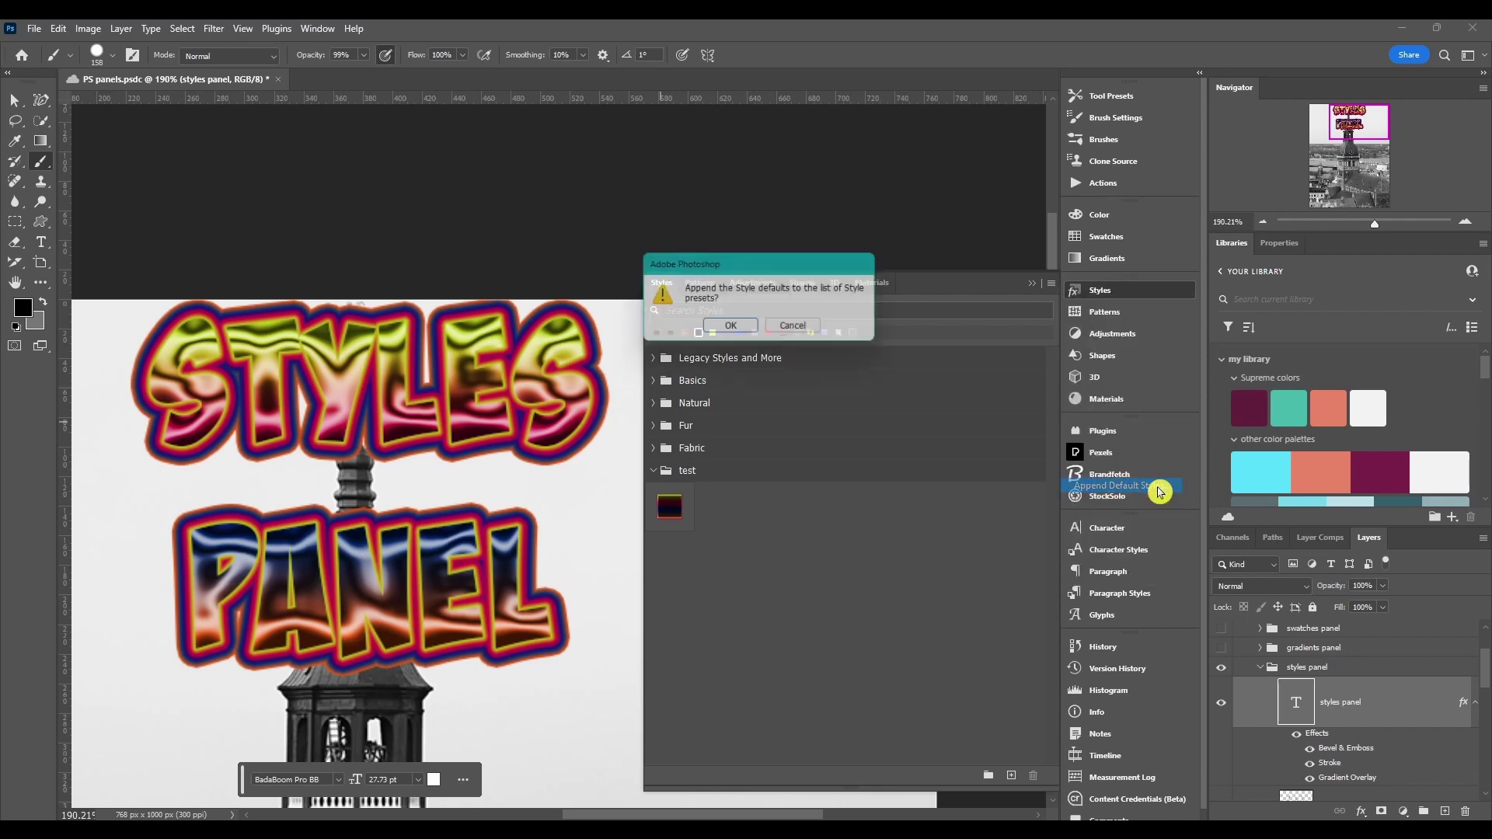
left_click(734, 328)
left_click(662, 677)
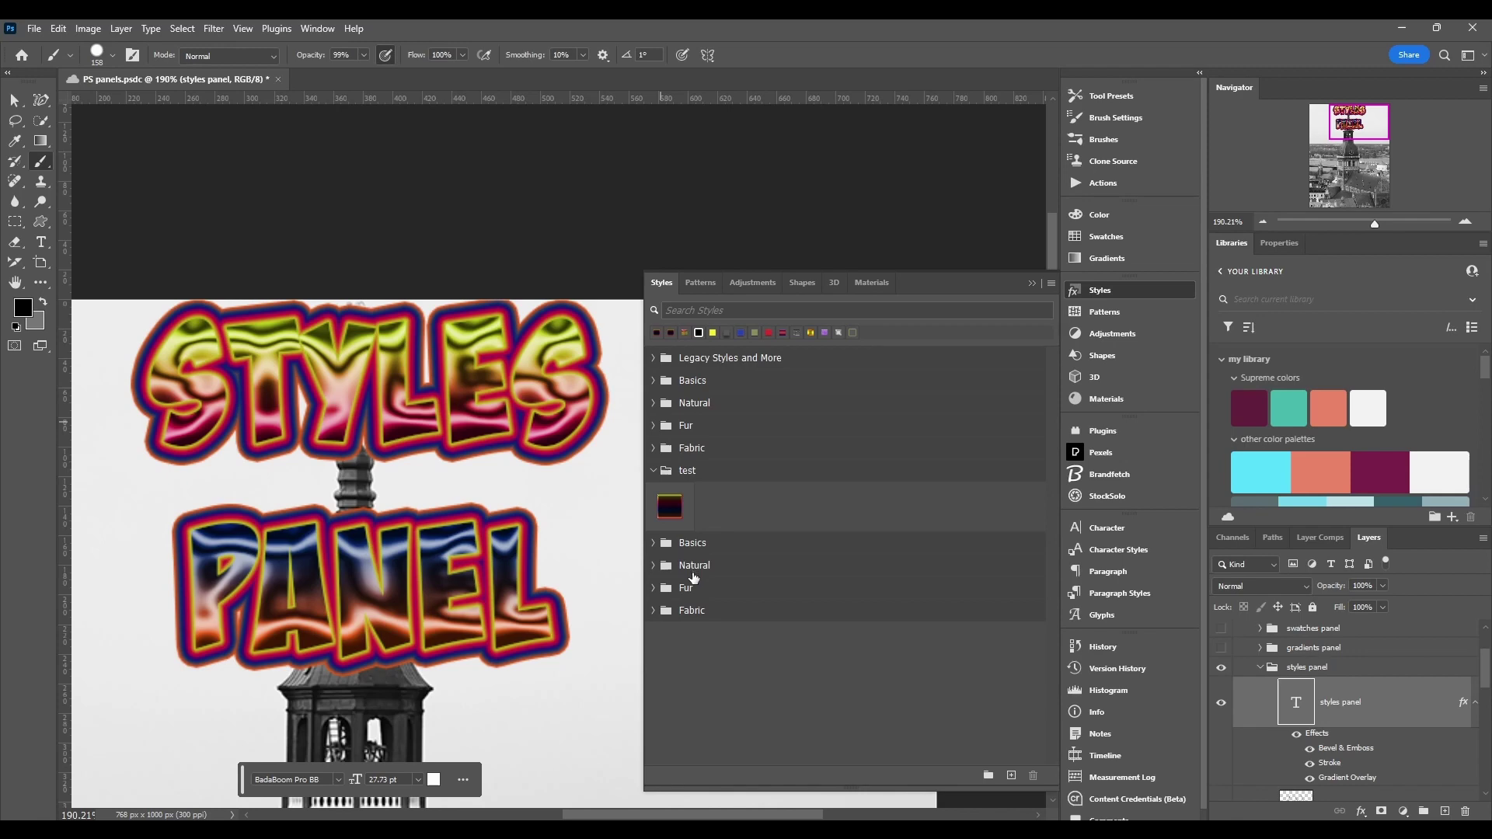
left_click(652, 543)
left_click(653, 615)
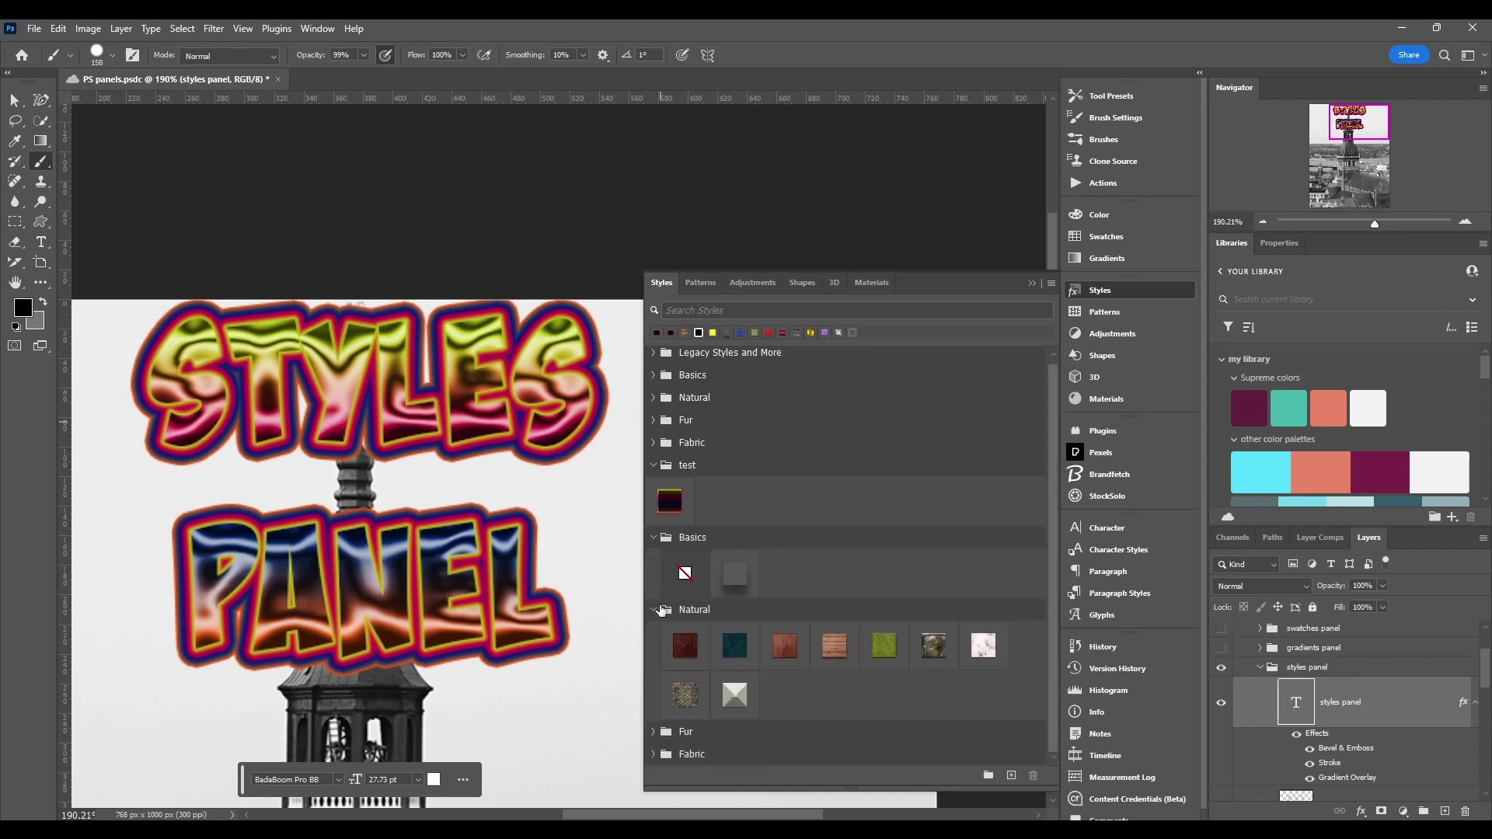
left_click(654, 735)
scroll(663, 704, "down", 1)
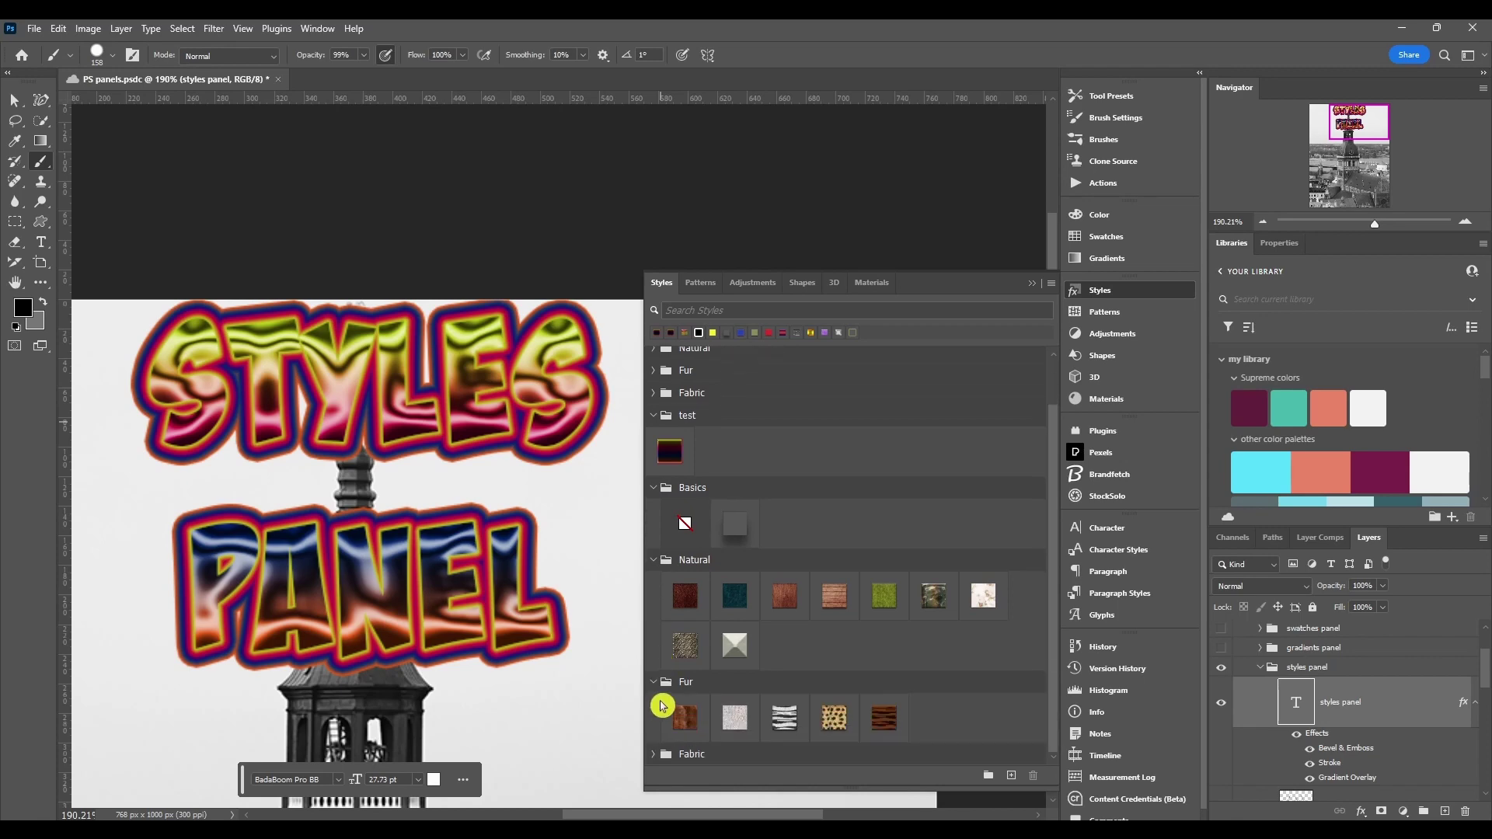
left_click(658, 755)
scroll(680, 692, "down", 1)
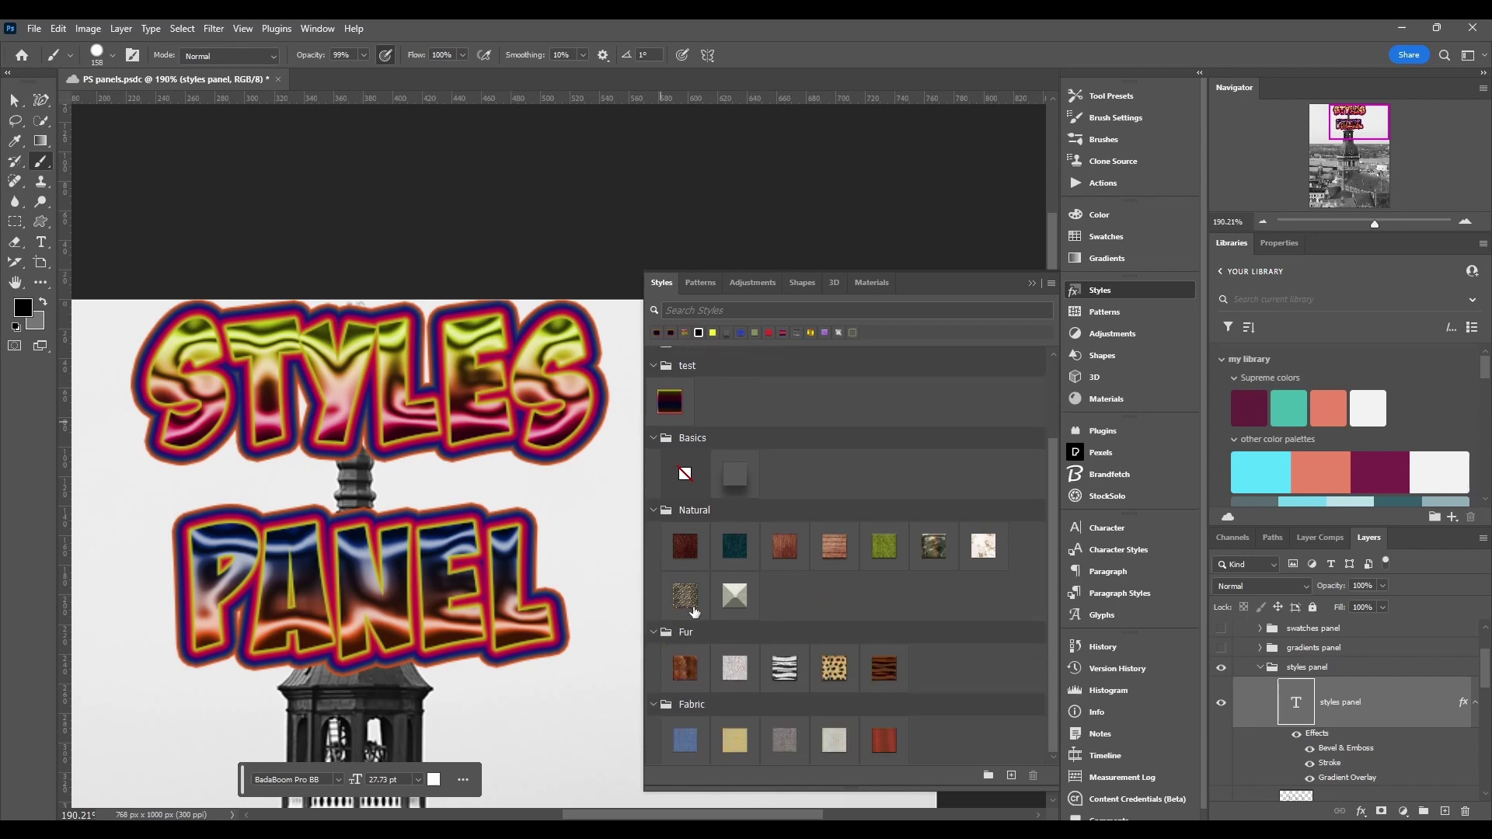
Step: Try the dark red, teal, rust and brick Natural styles and grey Basics style on the text
left_click(685, 548)
left_click(748, 547)
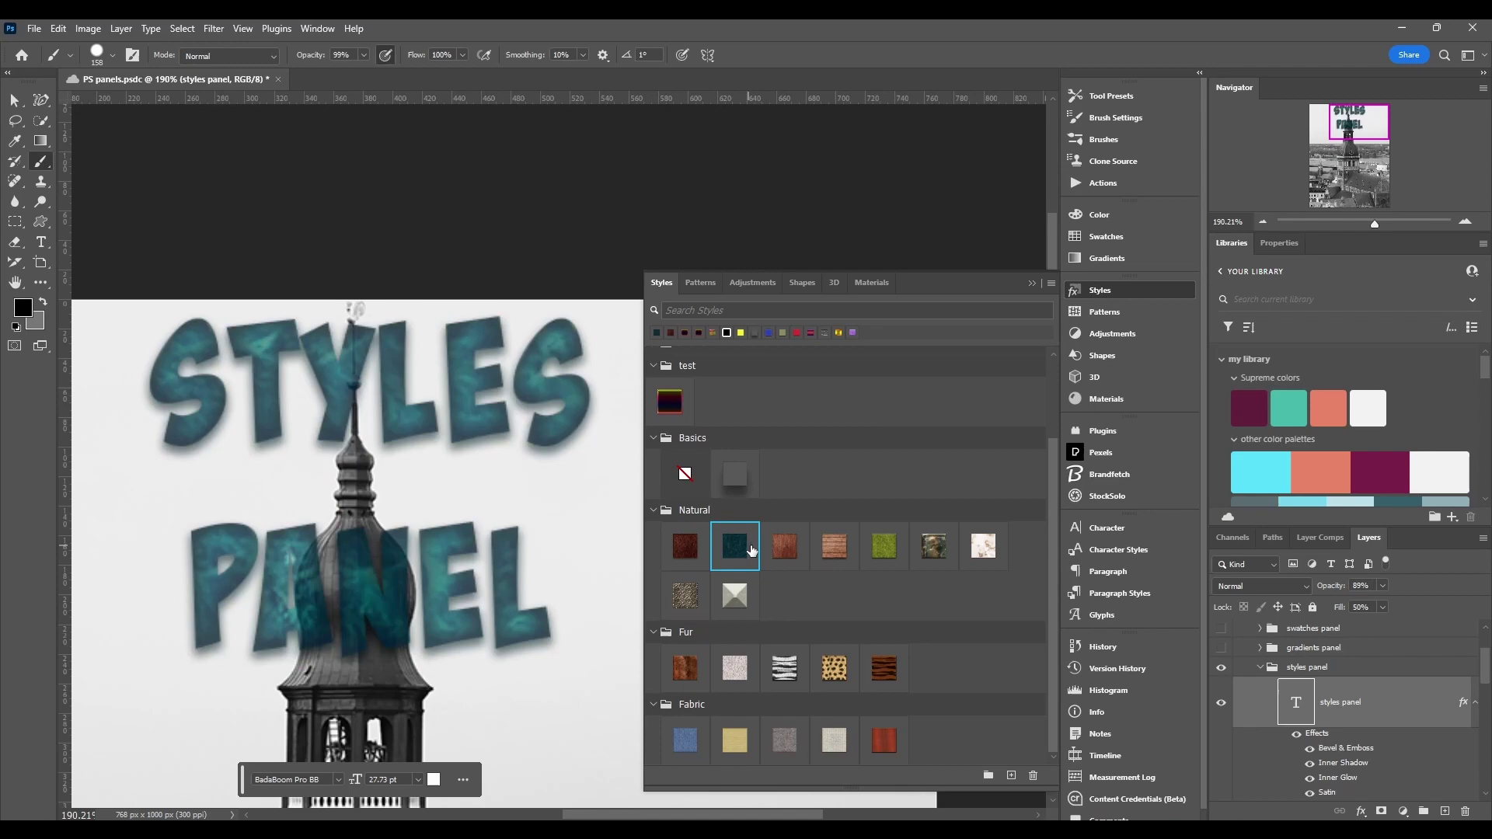
left_click(784, 547)
left_click(834, 546)
left_click(734, 474)
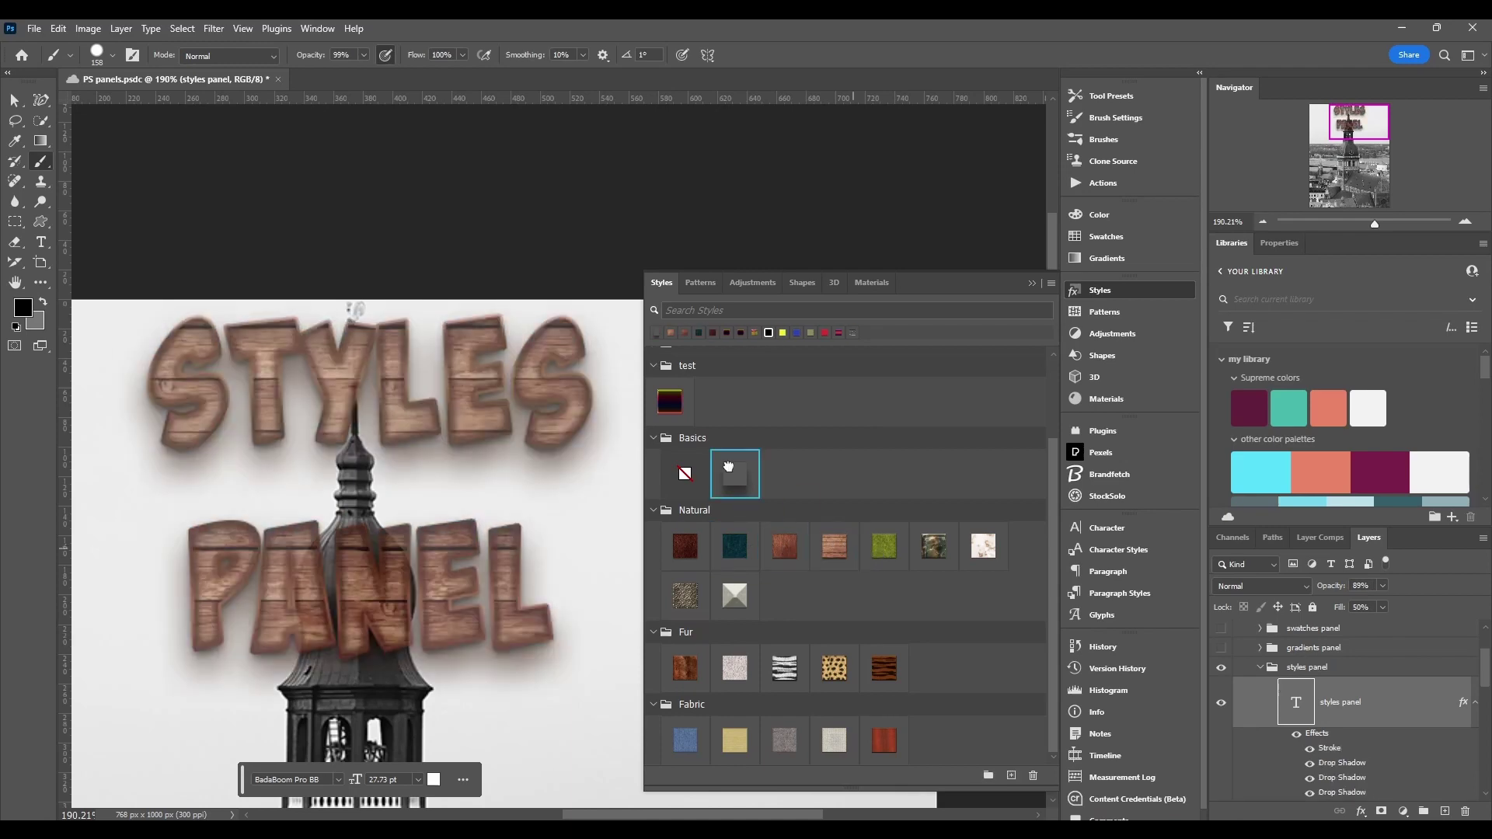
Step: Try the rust, light and zebra Fur styles, then red, light and yellow Fabric styles
left_click(685, 668)
left_click(734, 668)
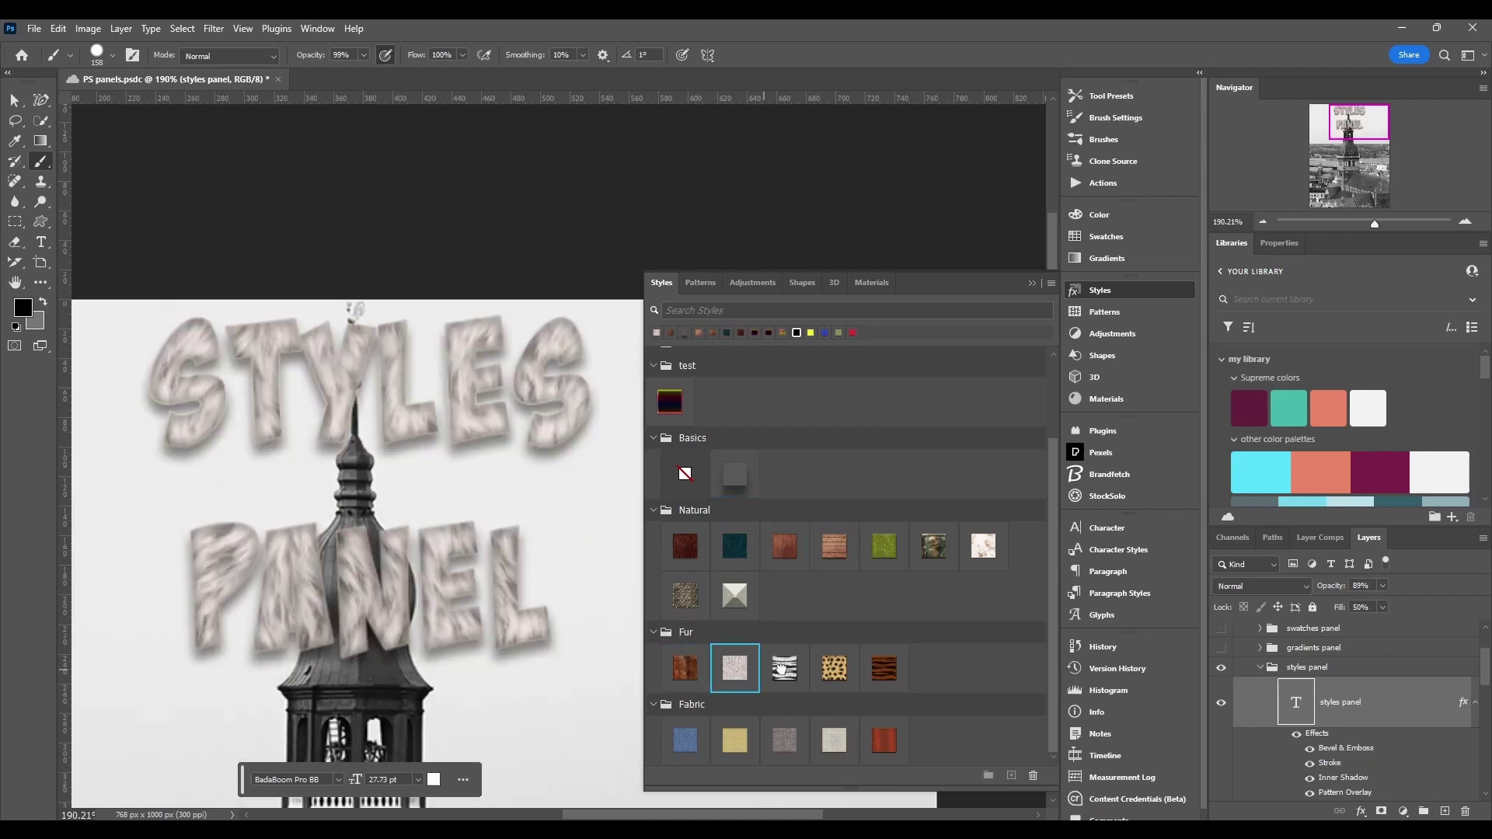
left_click(784, 668)
left_click(884, 740)
left_click(833, 740)
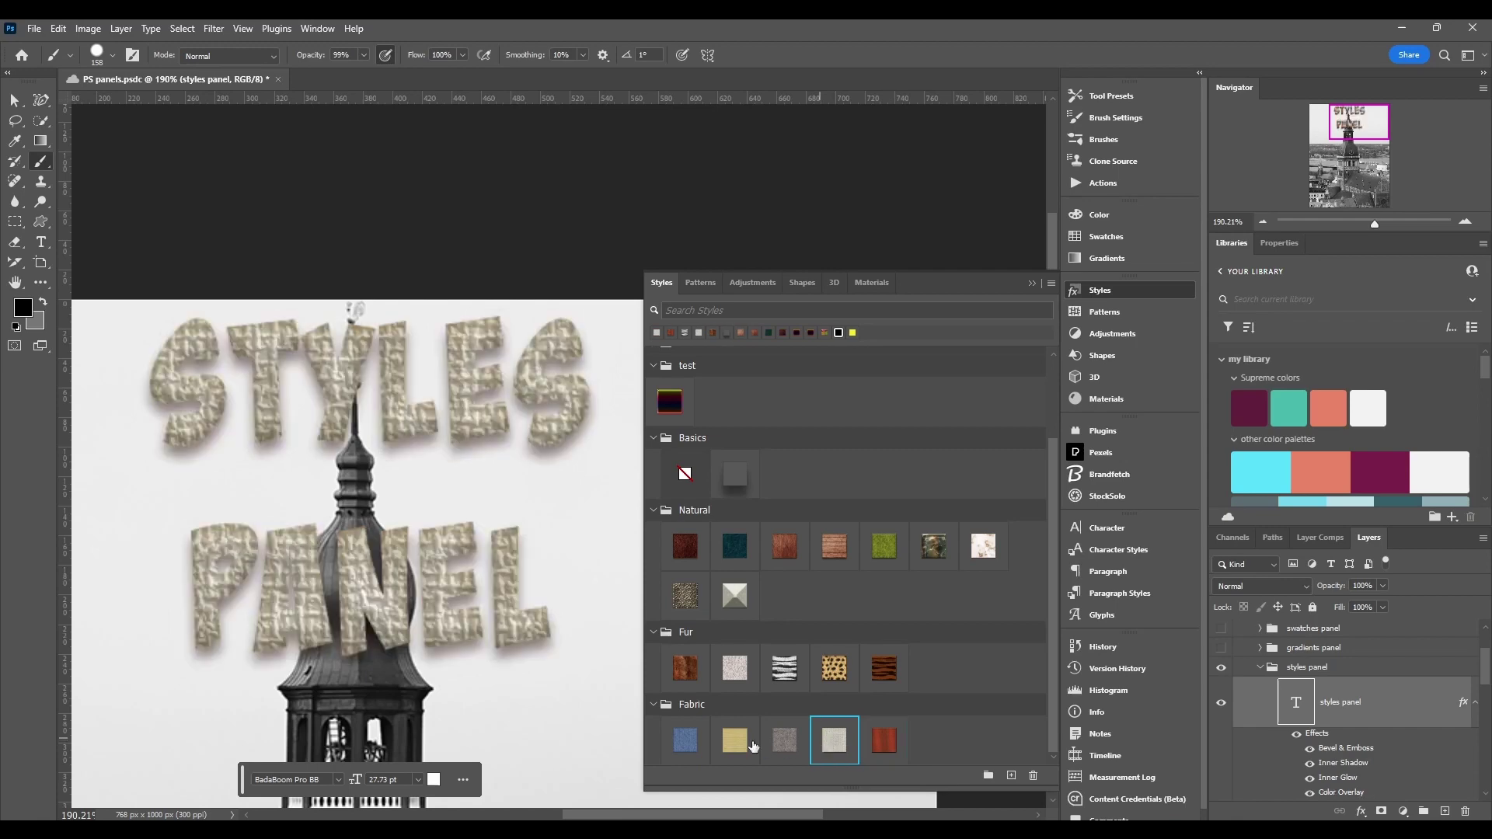
left_click(735, 740)
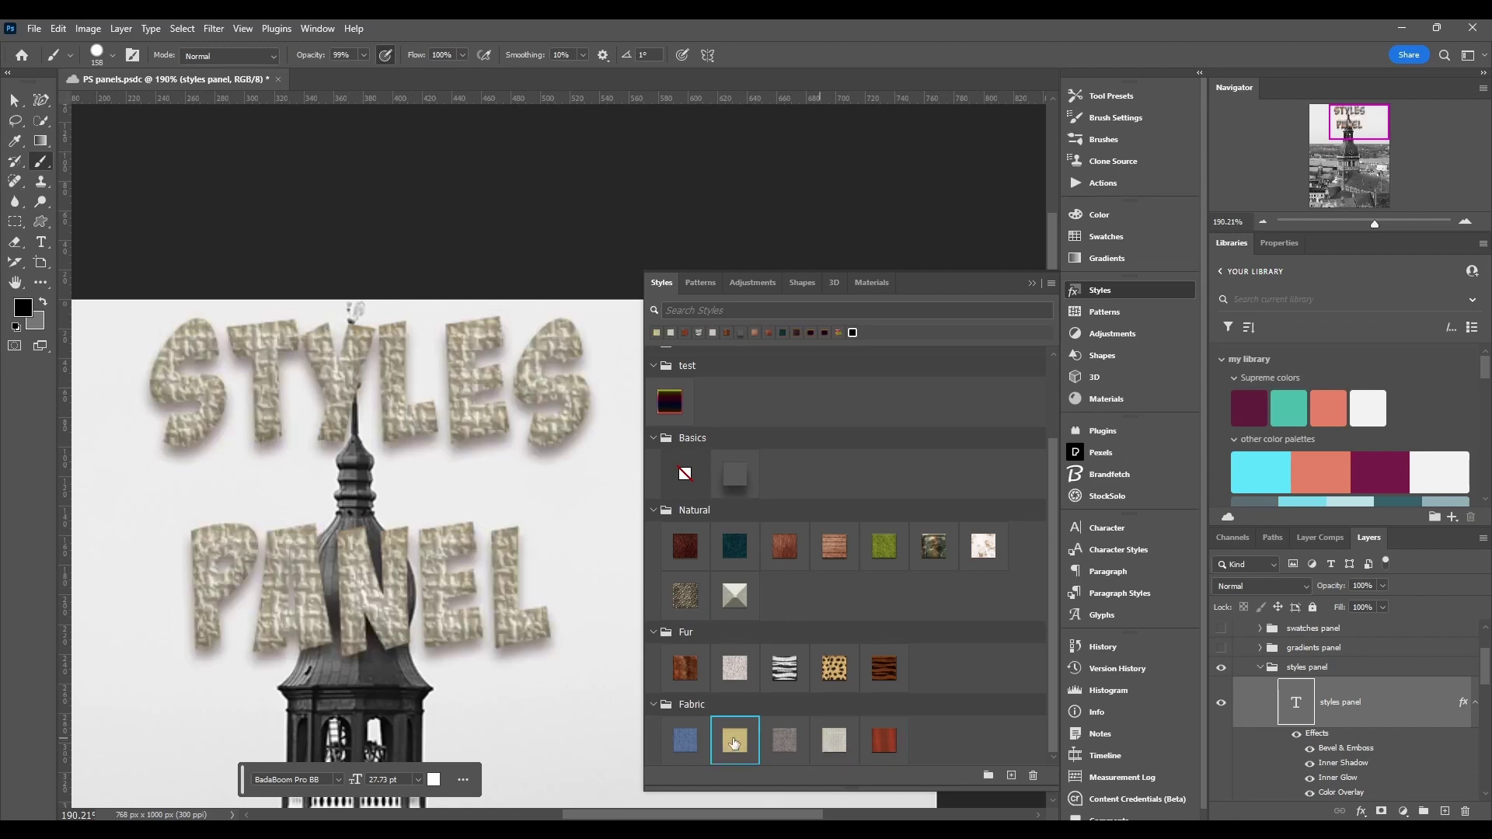
left_click(1051, 283)
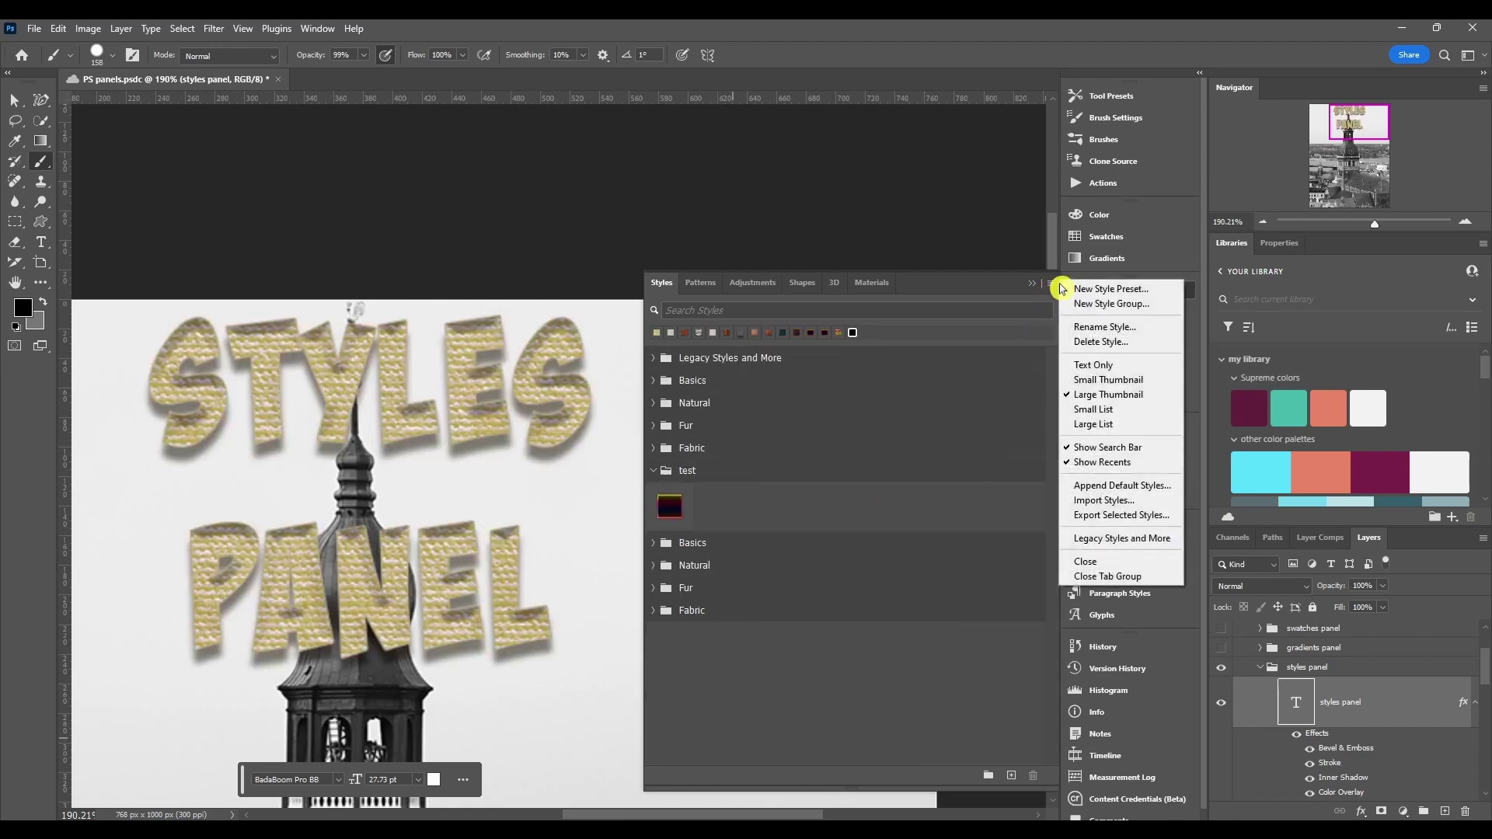
Step: Append Legacy Styles and More and browse its 2019 Styles and Gel groups
left_click(1119, 538)
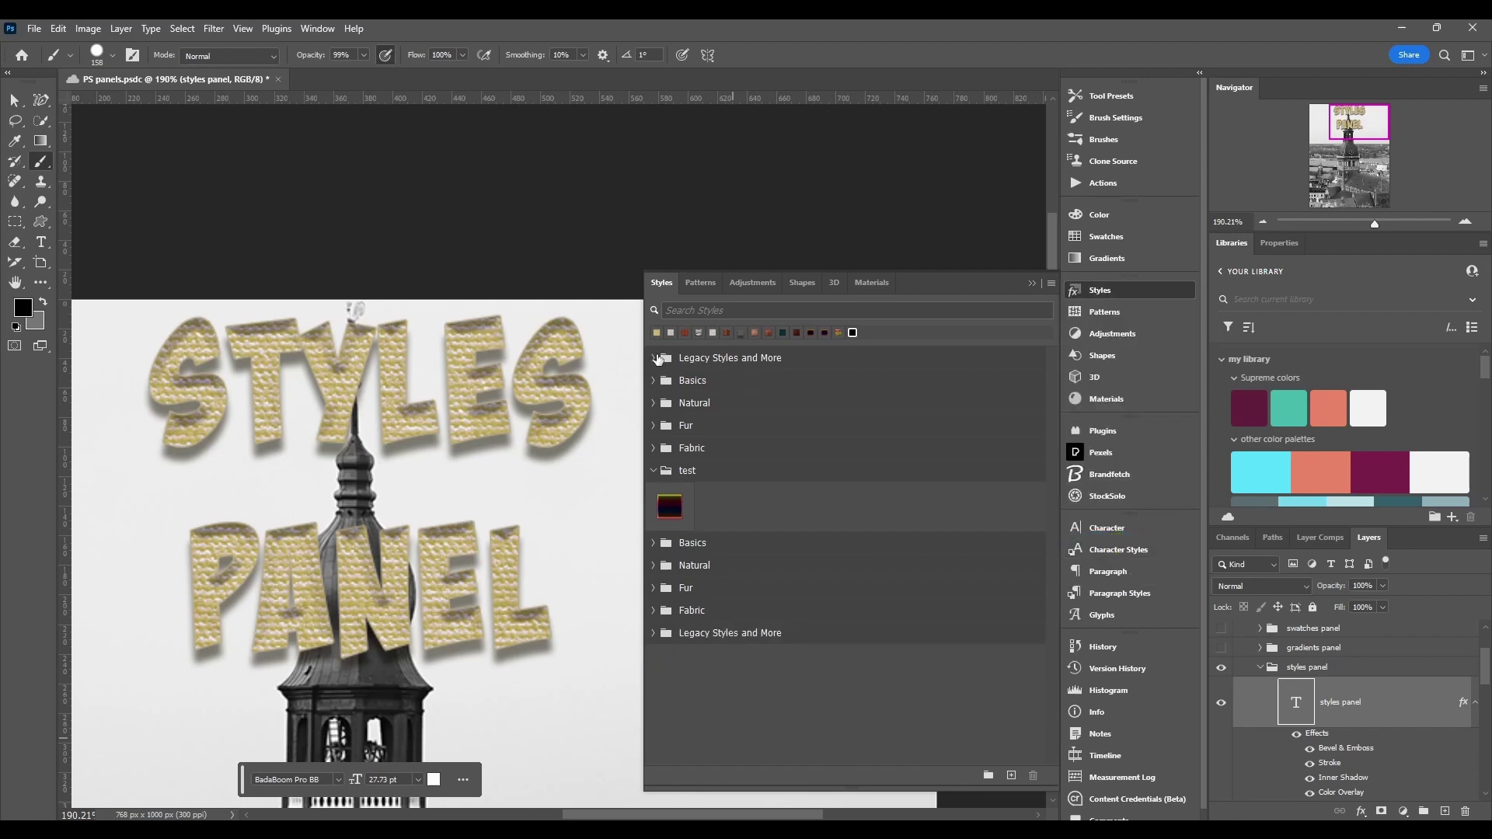
left_click(653, 633)
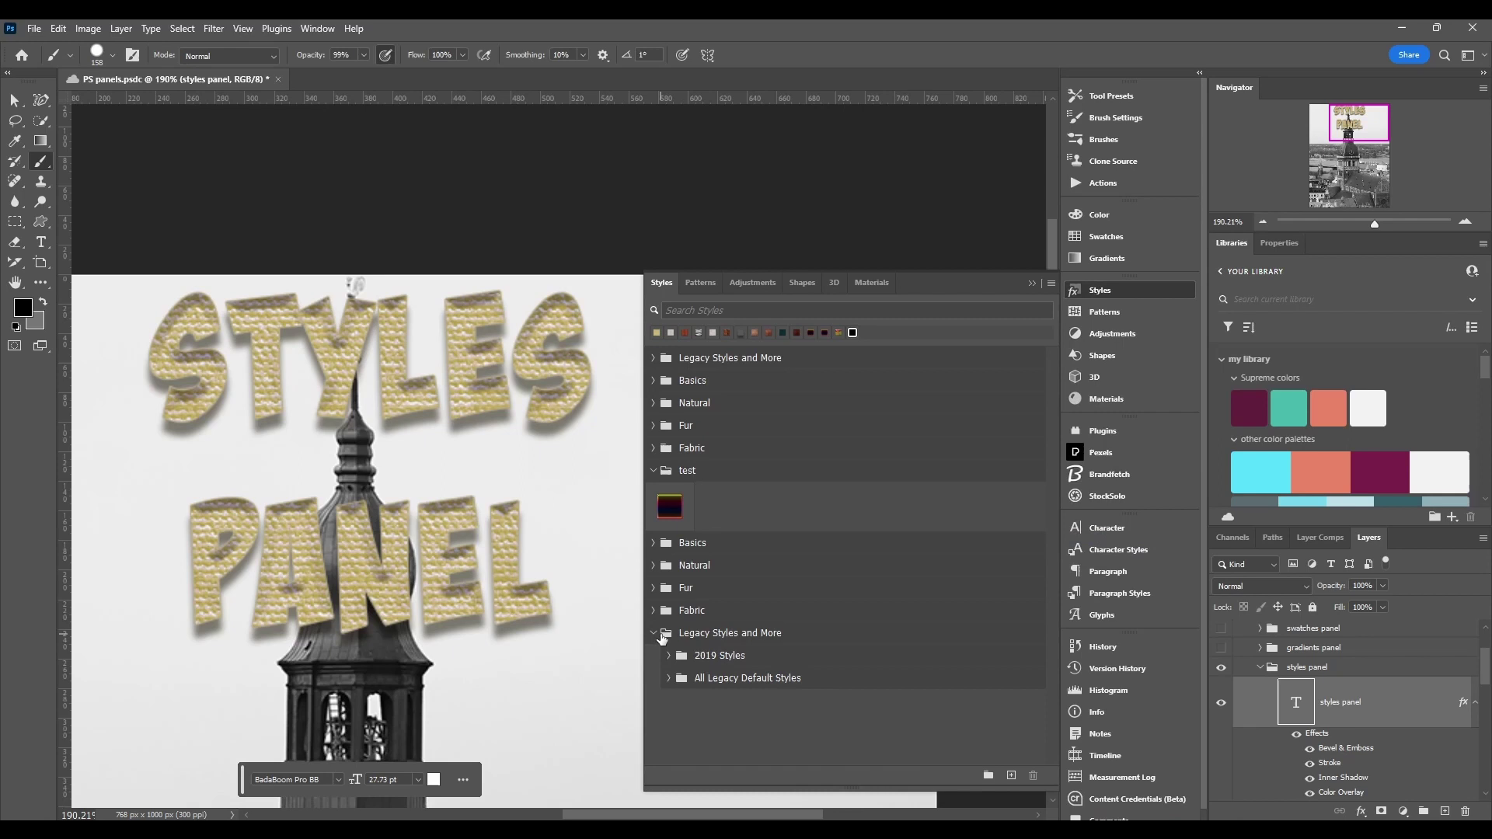
left_click(669, 654)
scroll(677, 653, "down", 1)
scroll(676, 653, "down", 1)
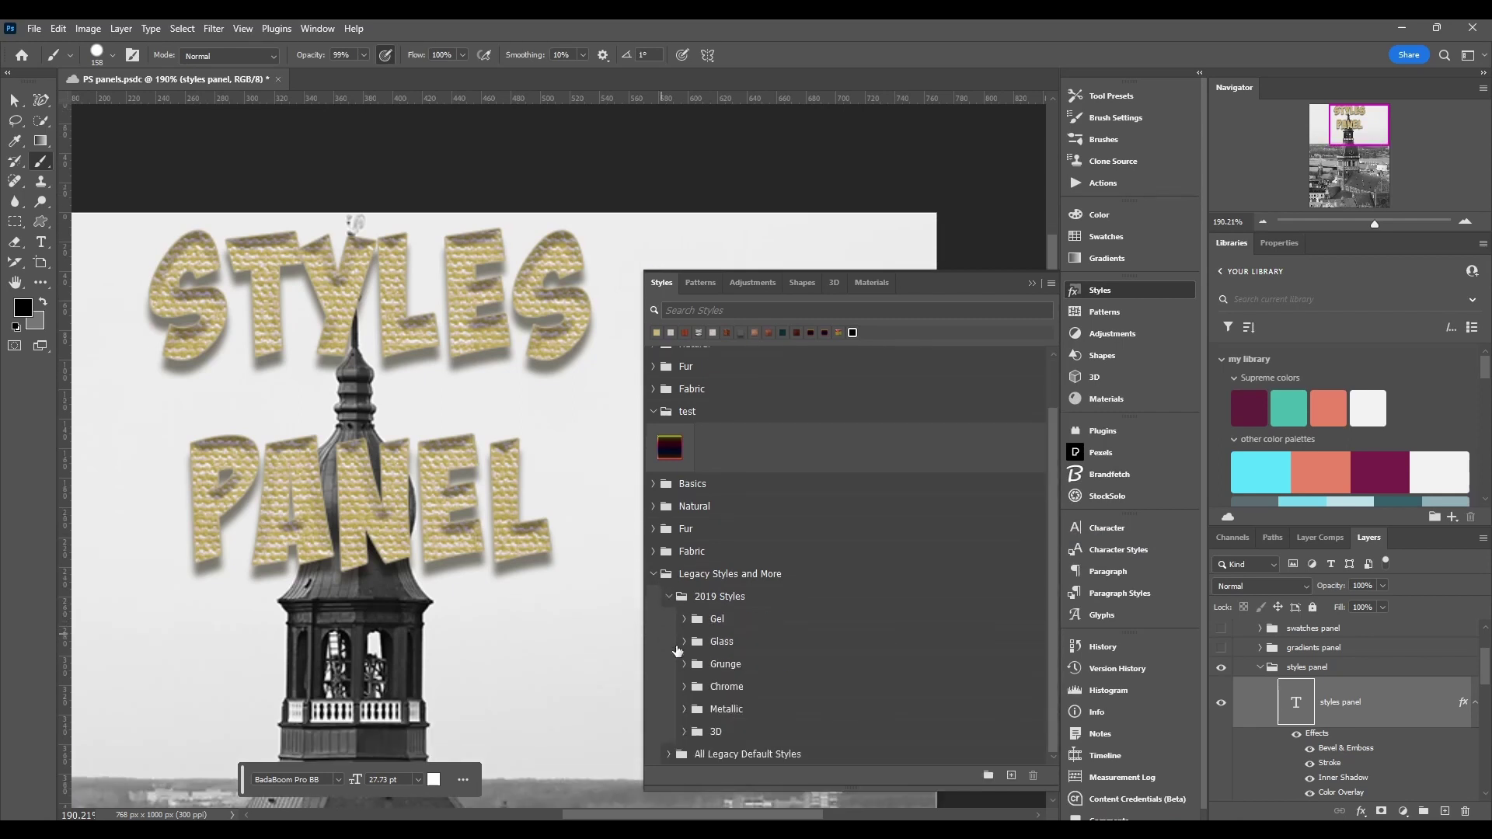
left_click(683, 620)
left_click(683, 622)
left_click(666, 596)
Step: Browse All Legacy Default Styles, peeking at Photographic Effects and Text Effects 2, then collapse everything
left_click(669, 684)
left_click(683, 664)
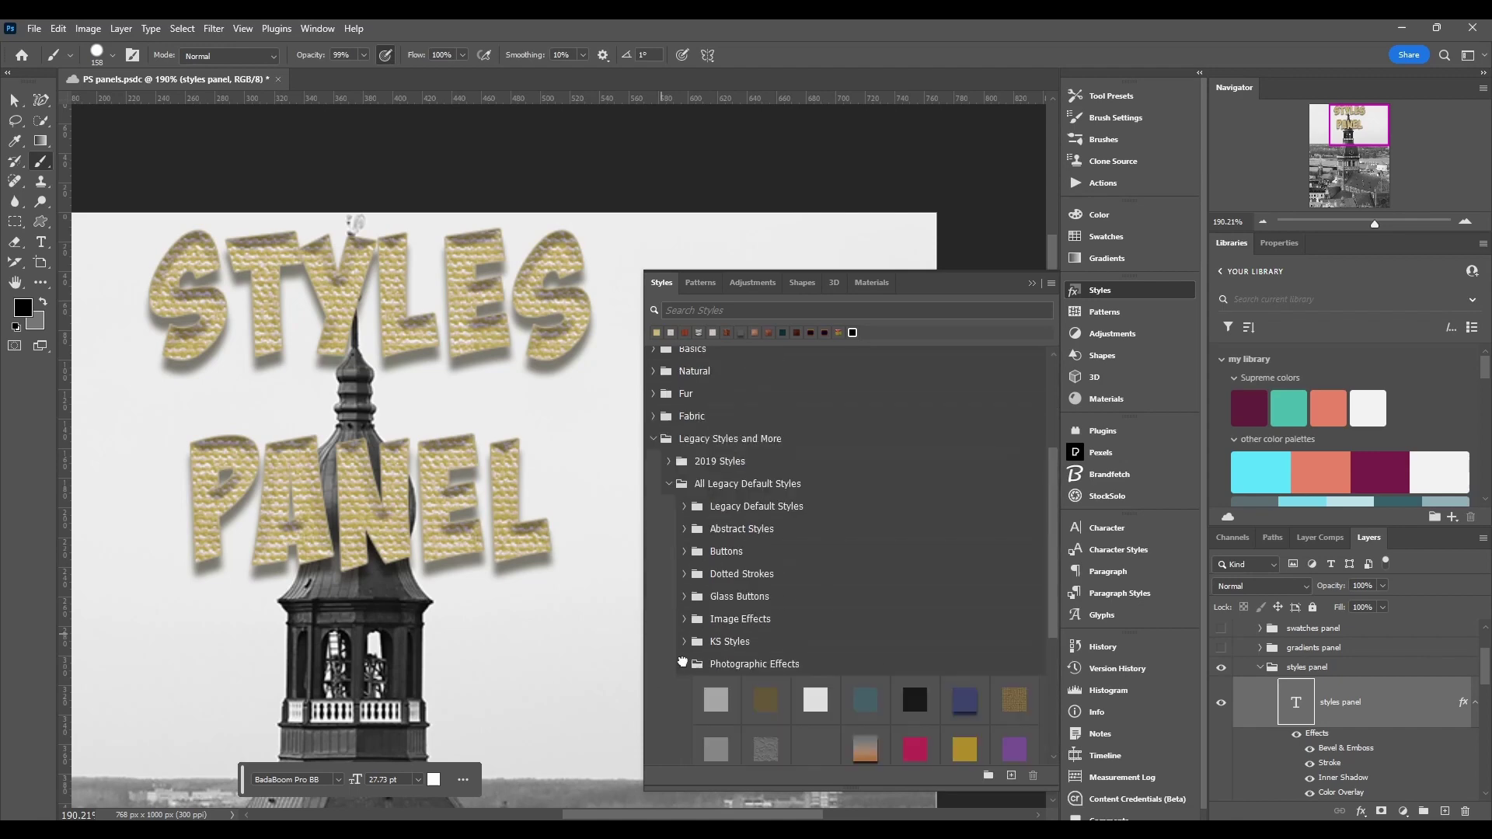
left_click(683, 663)
left_click(684, 688)
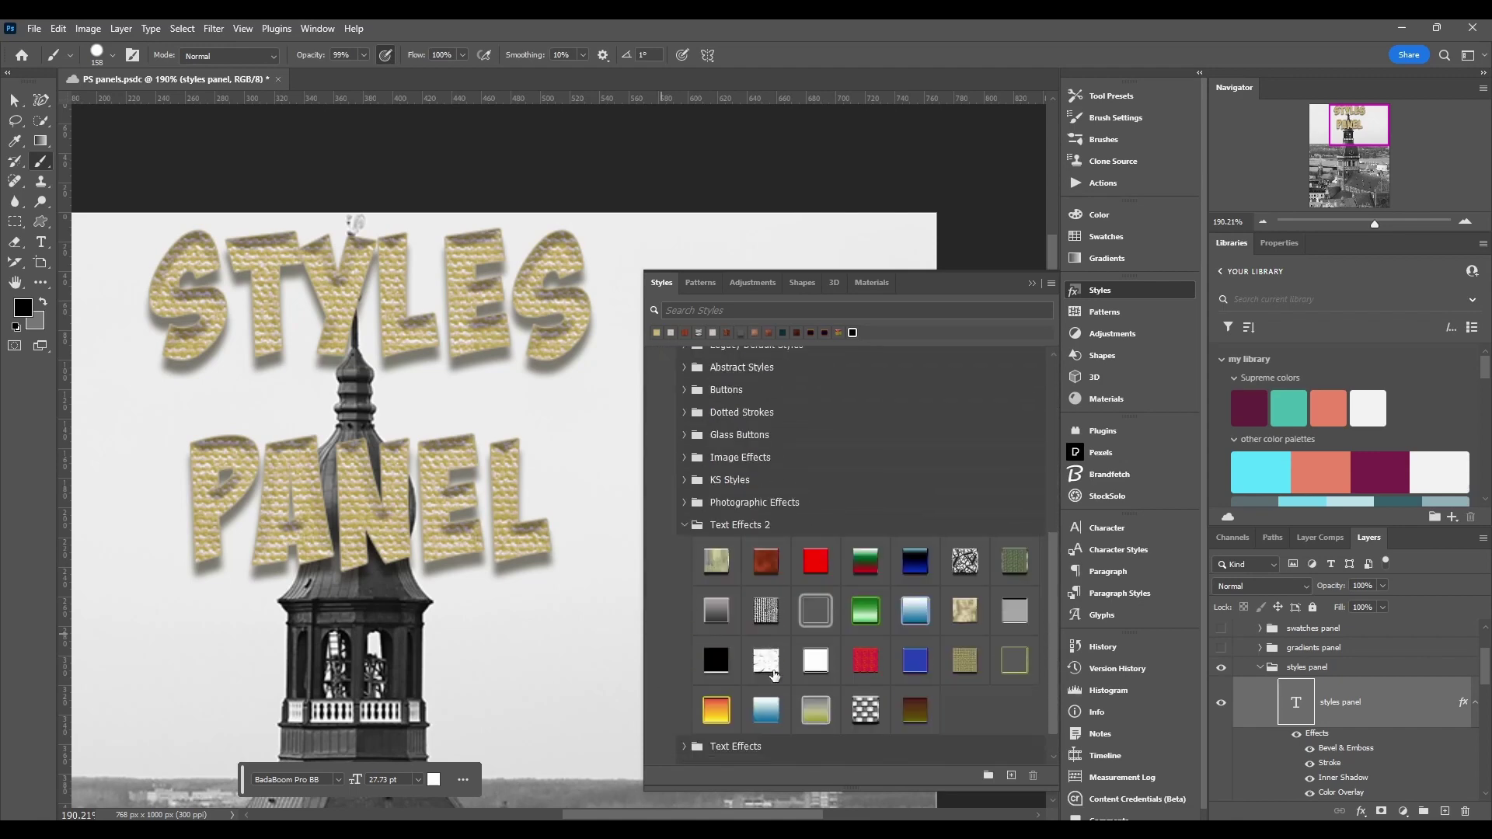
scroll(833, 633, "up", 1)
left_click(685, 525)
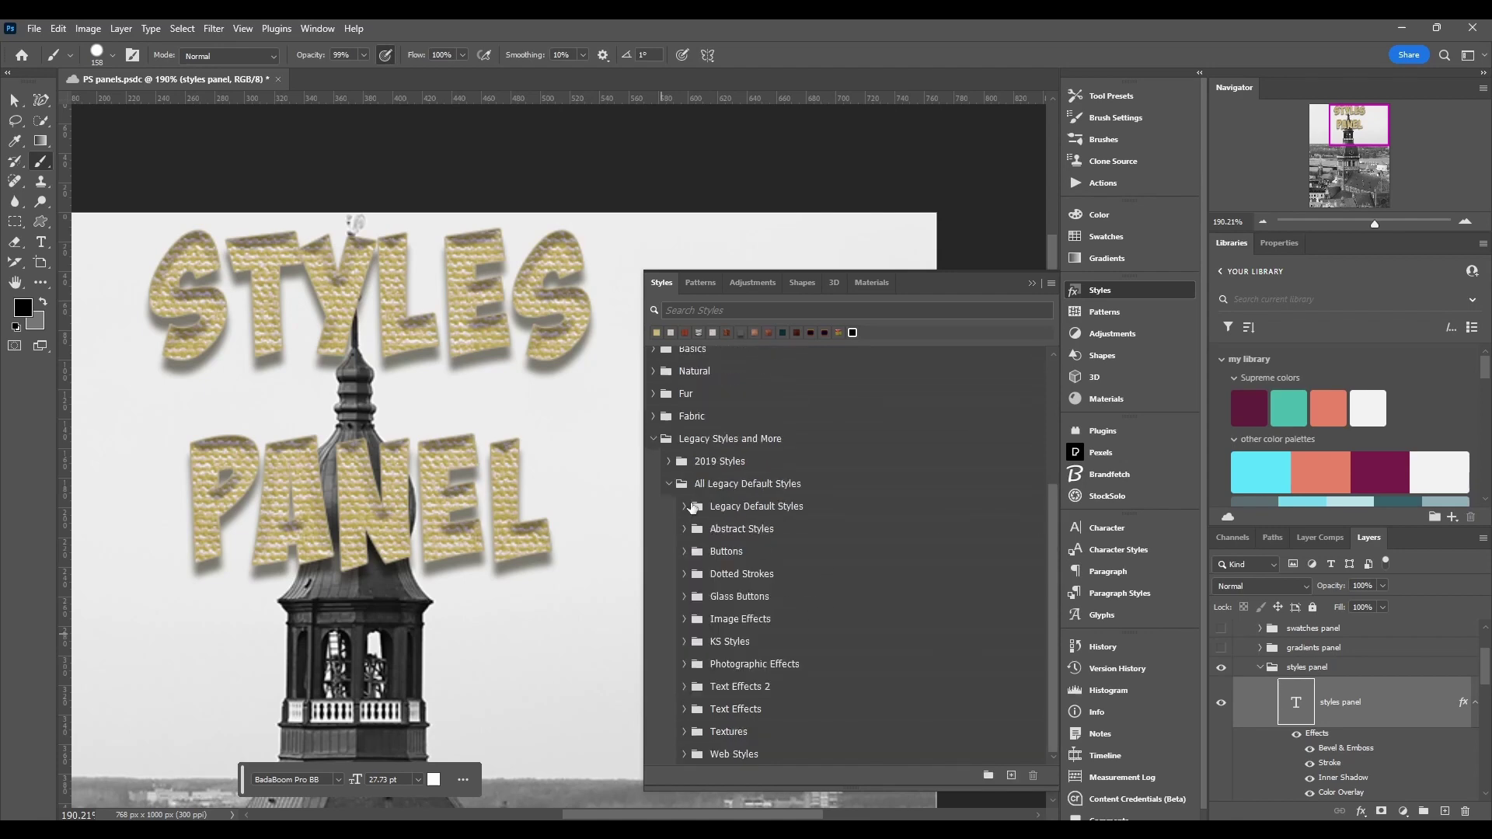
left_click(666, 483)
left_click(1051, 283)
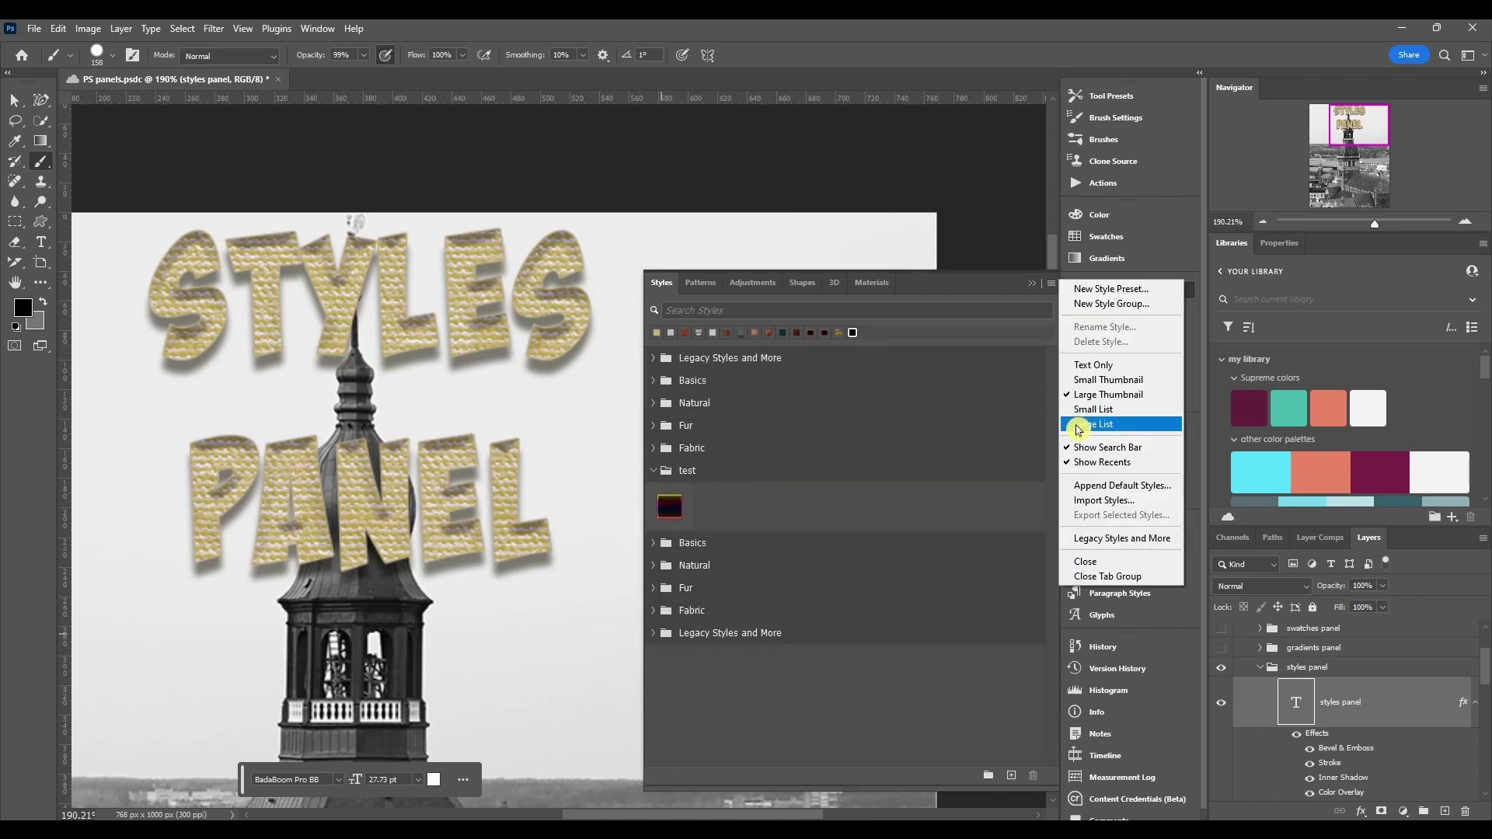
left_click(1091, 505)
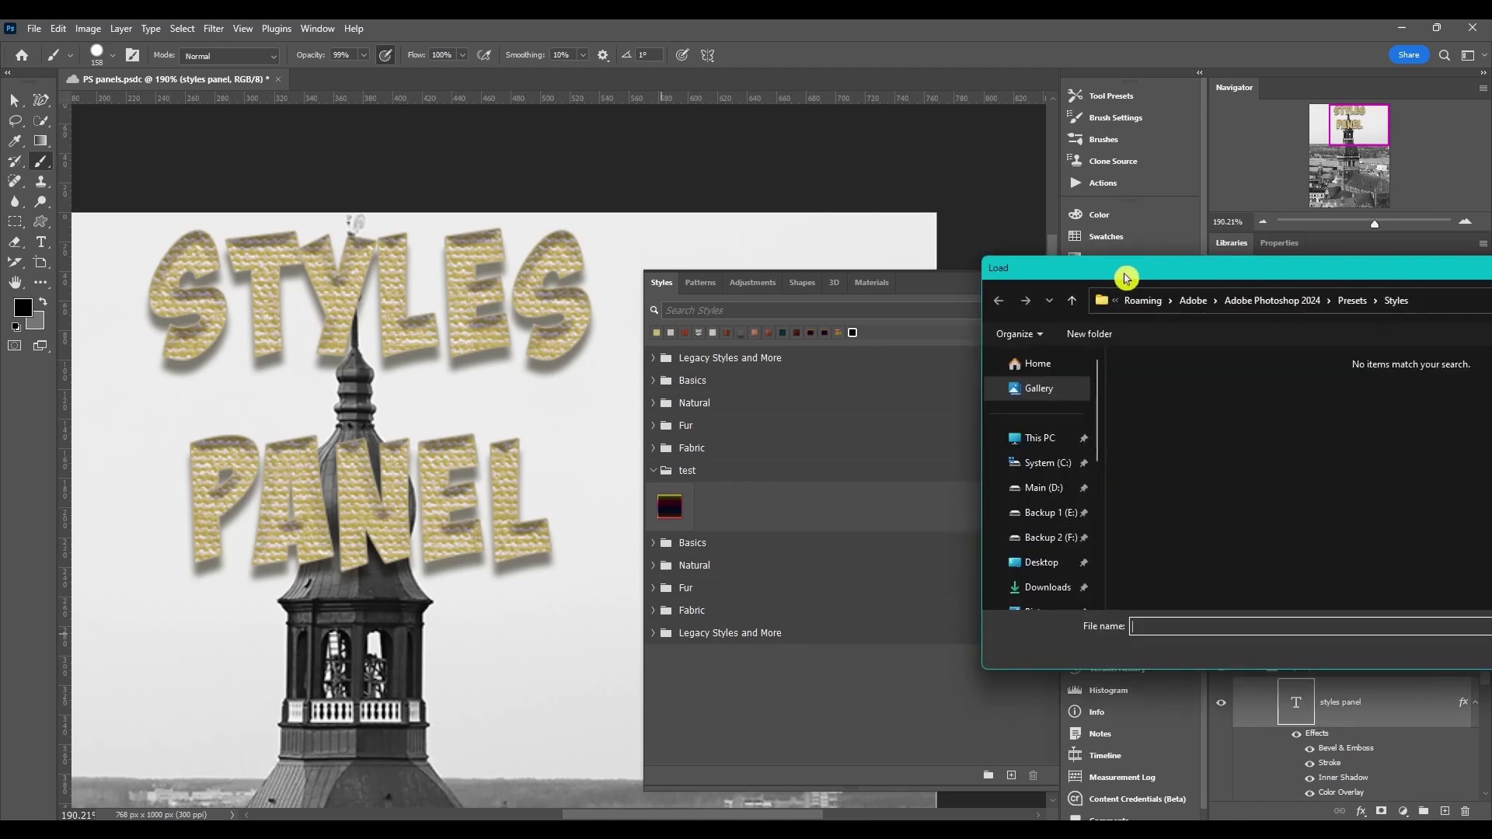
left_click_drag(1126, 277, 429, 201)
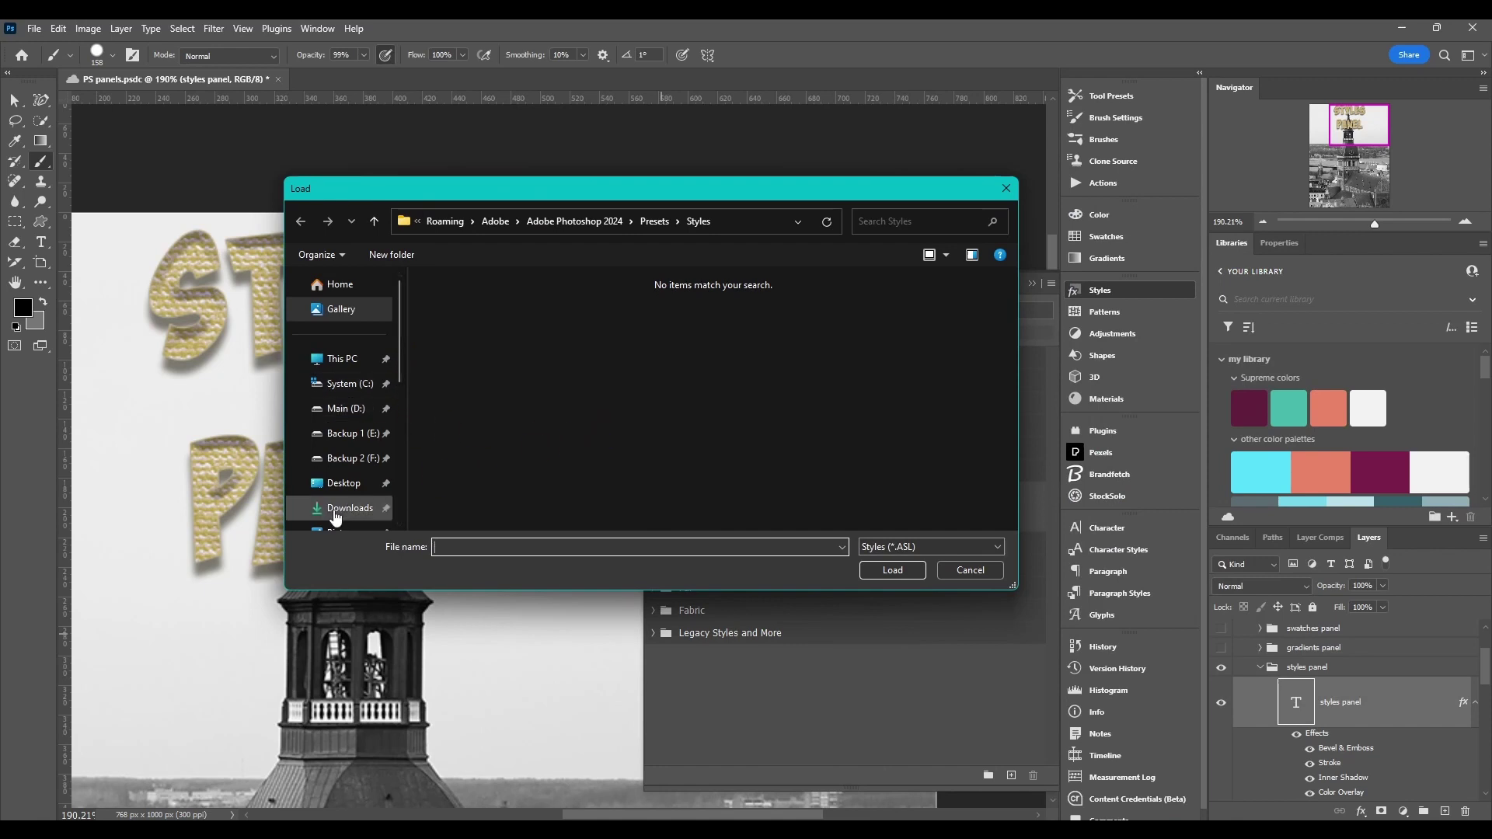
left_click(330, 409)
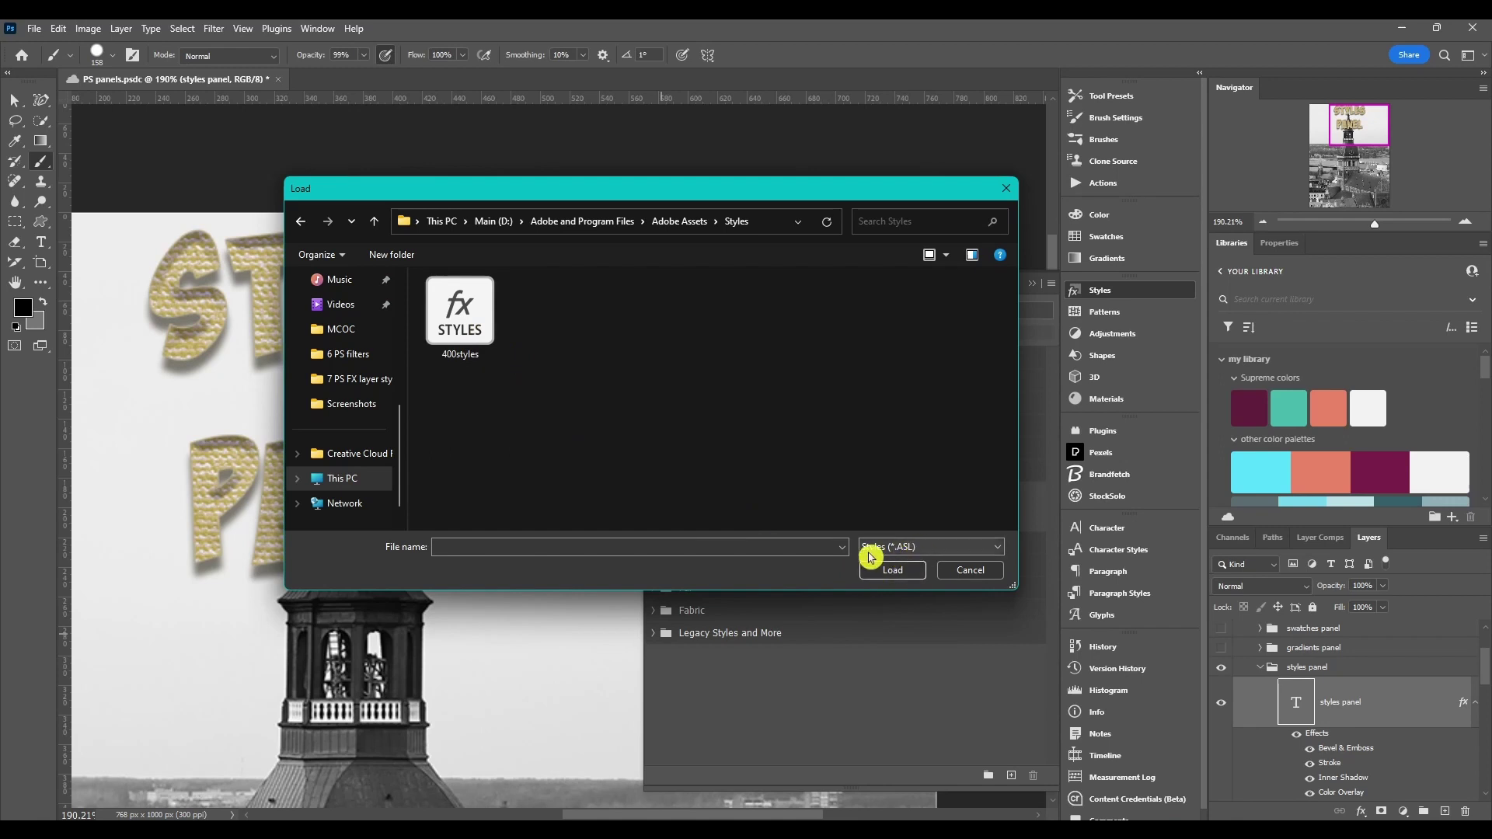
left_click(942, 548)
left_click(942, 549)
left_click(901, 571)
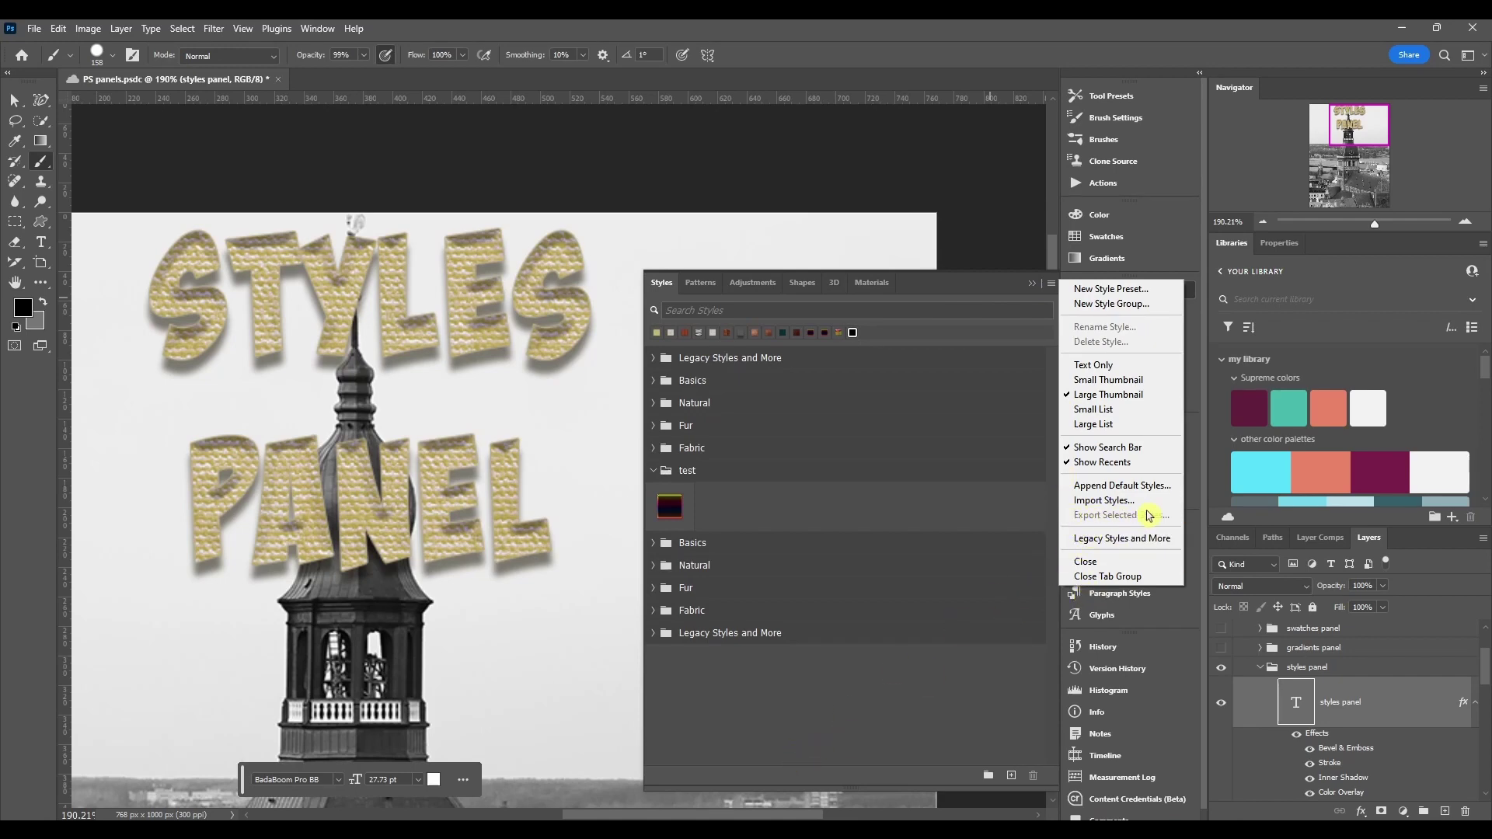
Step: Open Legacy Styles and More > 2019 Styles > Gel and apply the teal Gel style
left_click(823, 644)
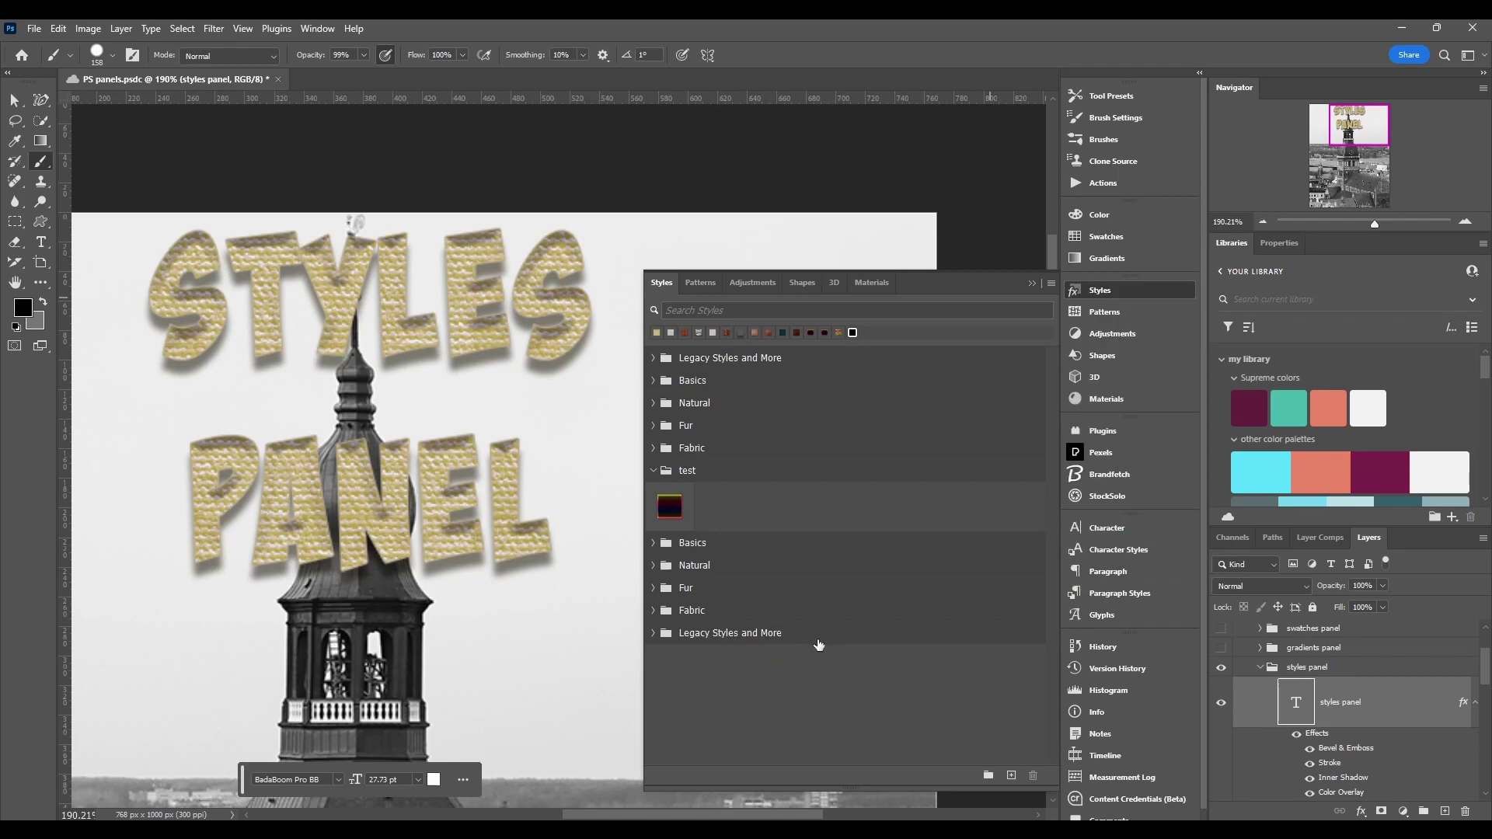
left_click(654, 633)
left_click(667, 655)
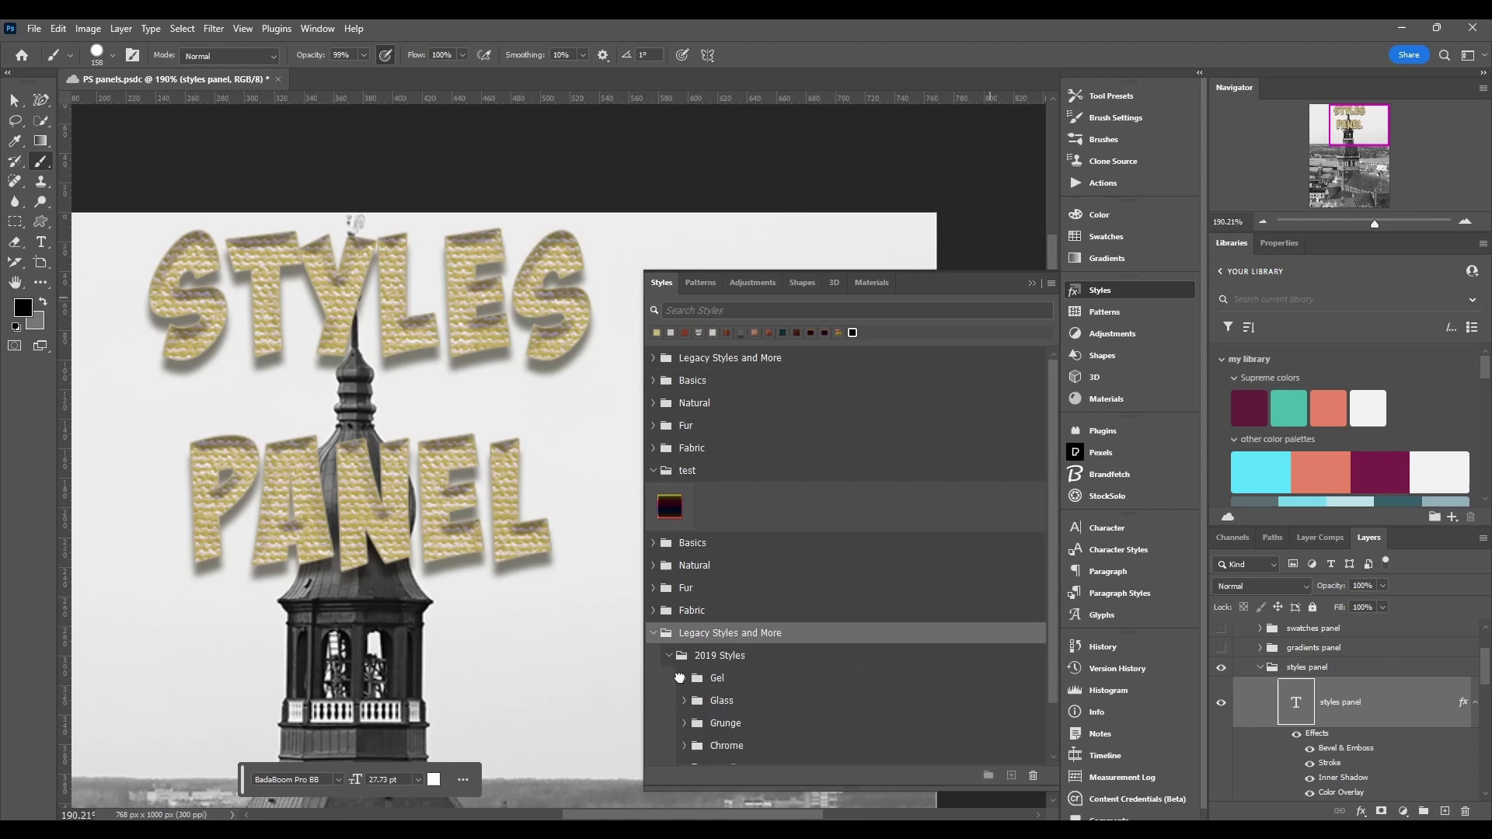
left_click(679, 677)
left_click(716, 713)
left_click(766, 714)
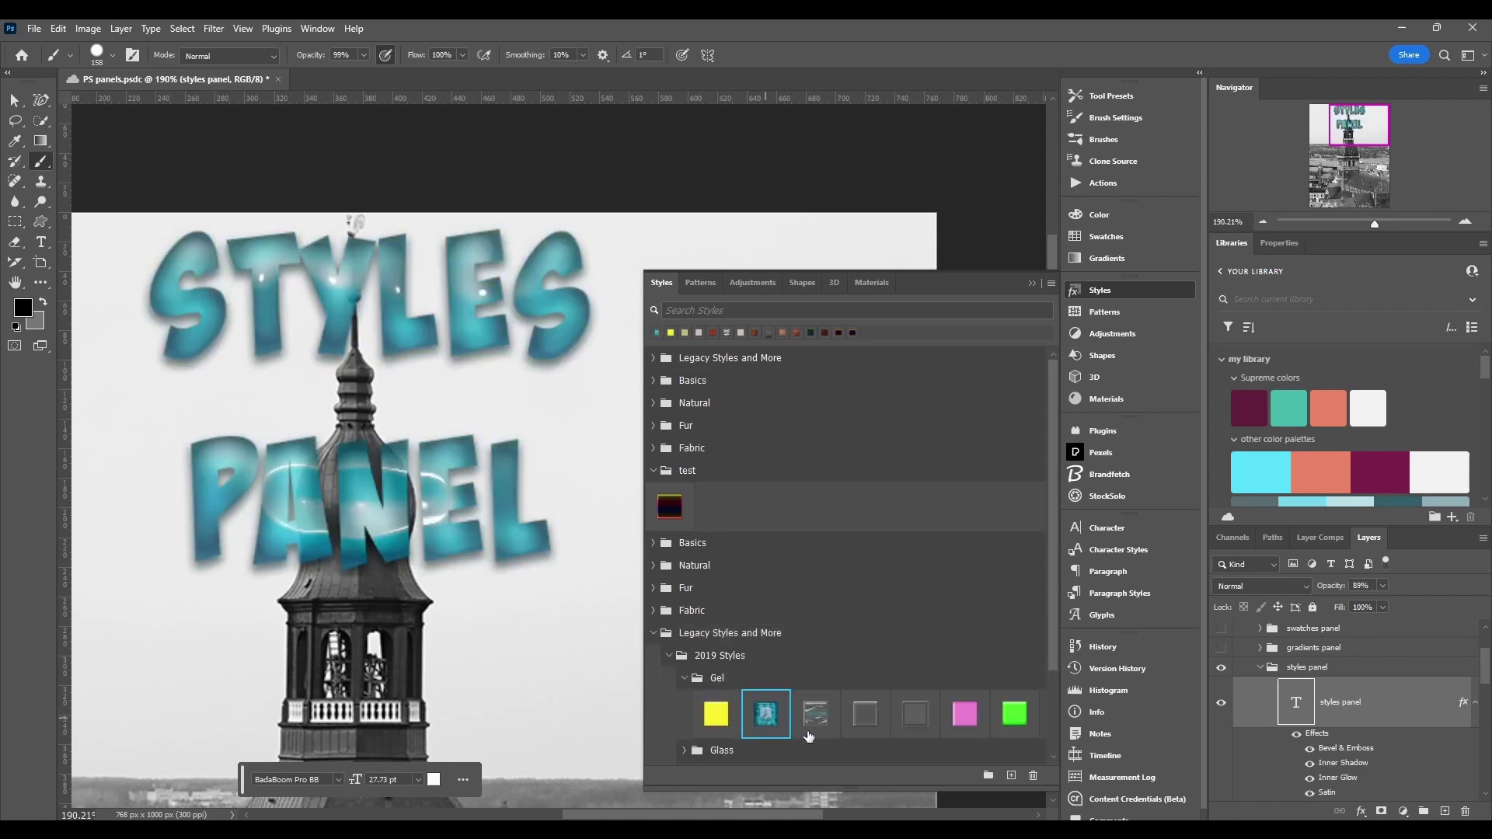
left_click(785, 774)
Step: Ctrl-select the yellow, glass and two grey Gel swatches, then collapse the Legacy Styles and More group
left_click(709, 719, "ctrl")
left_click(815, 713, "ctrl")
left_click(865, 713, "ctrl")
left_click(915, 714, "ctrl")
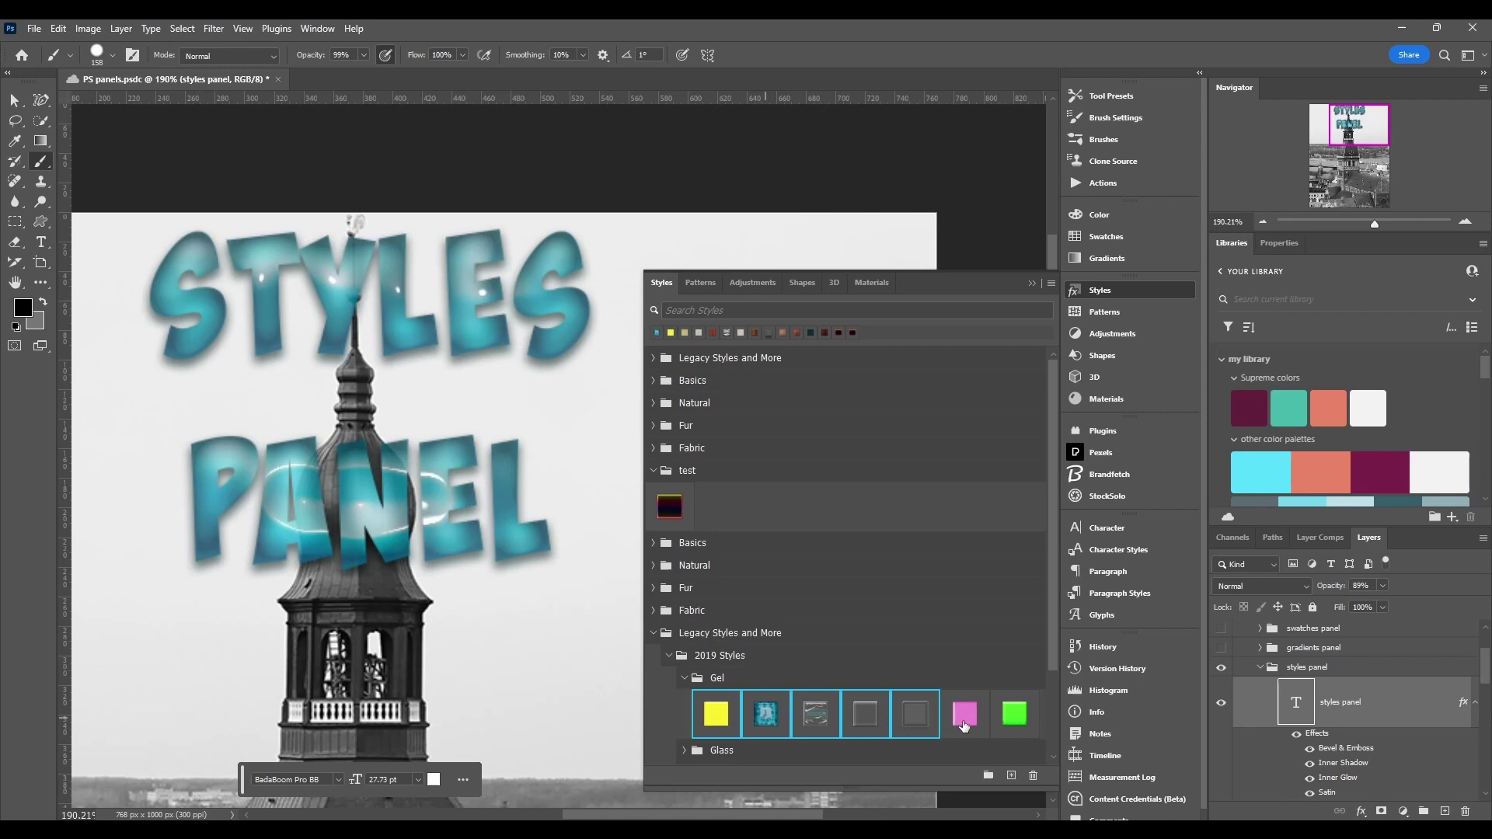
left_click(651, 718)
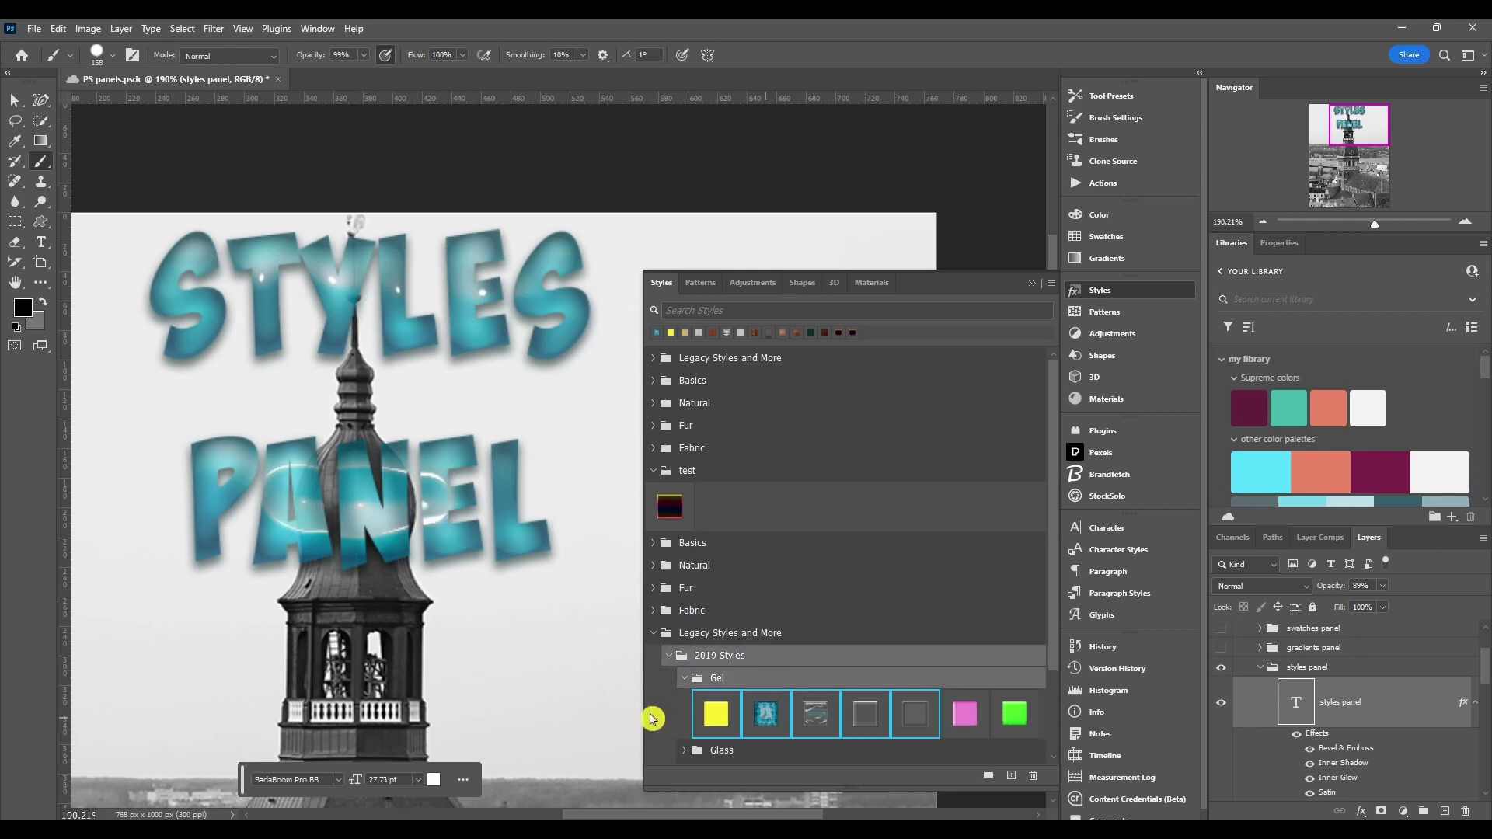
left_click(1050, 283)
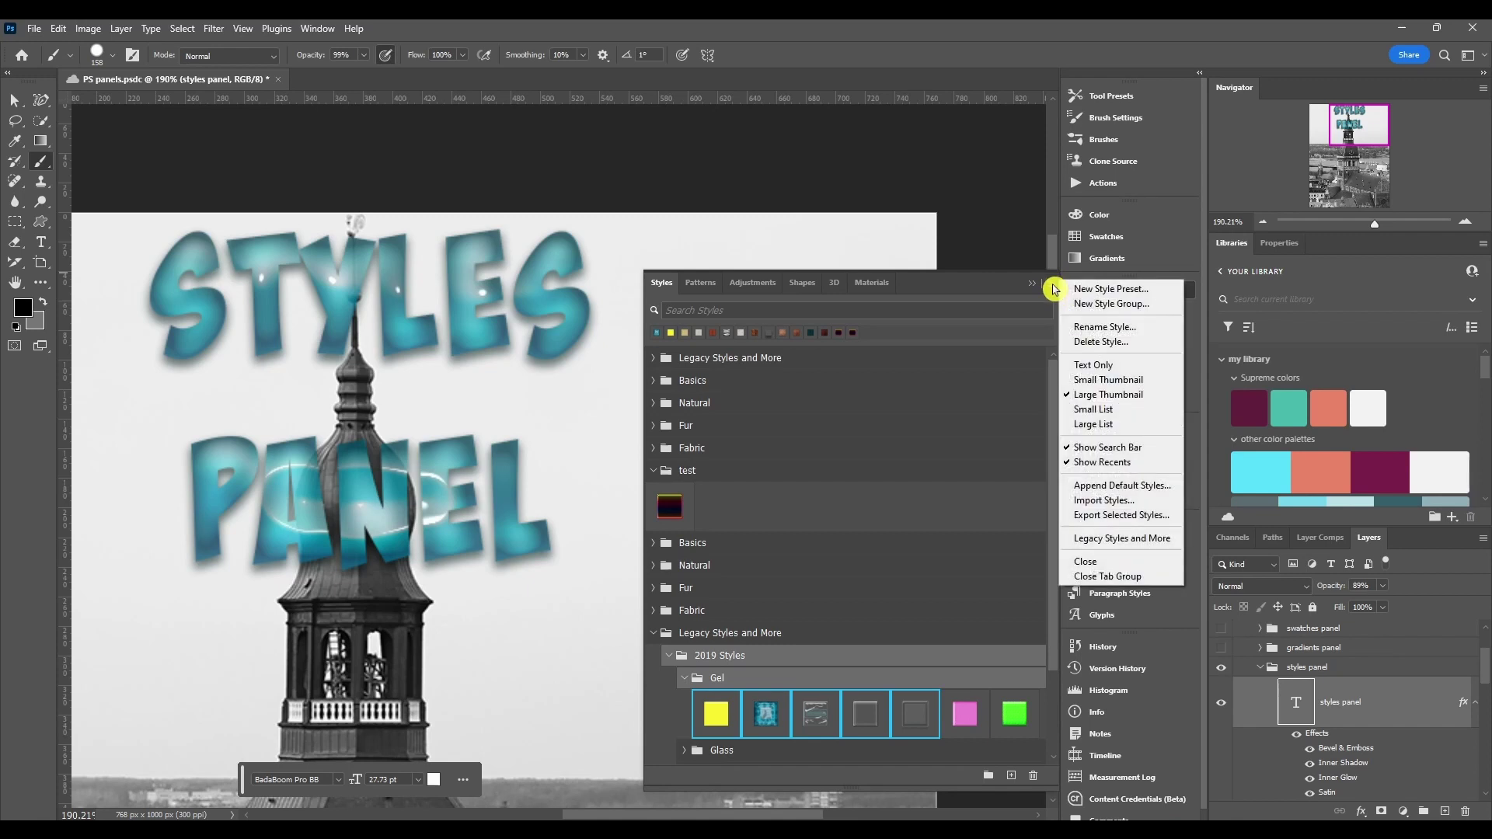
left_click(1074, 511)
left_click(994, 296)
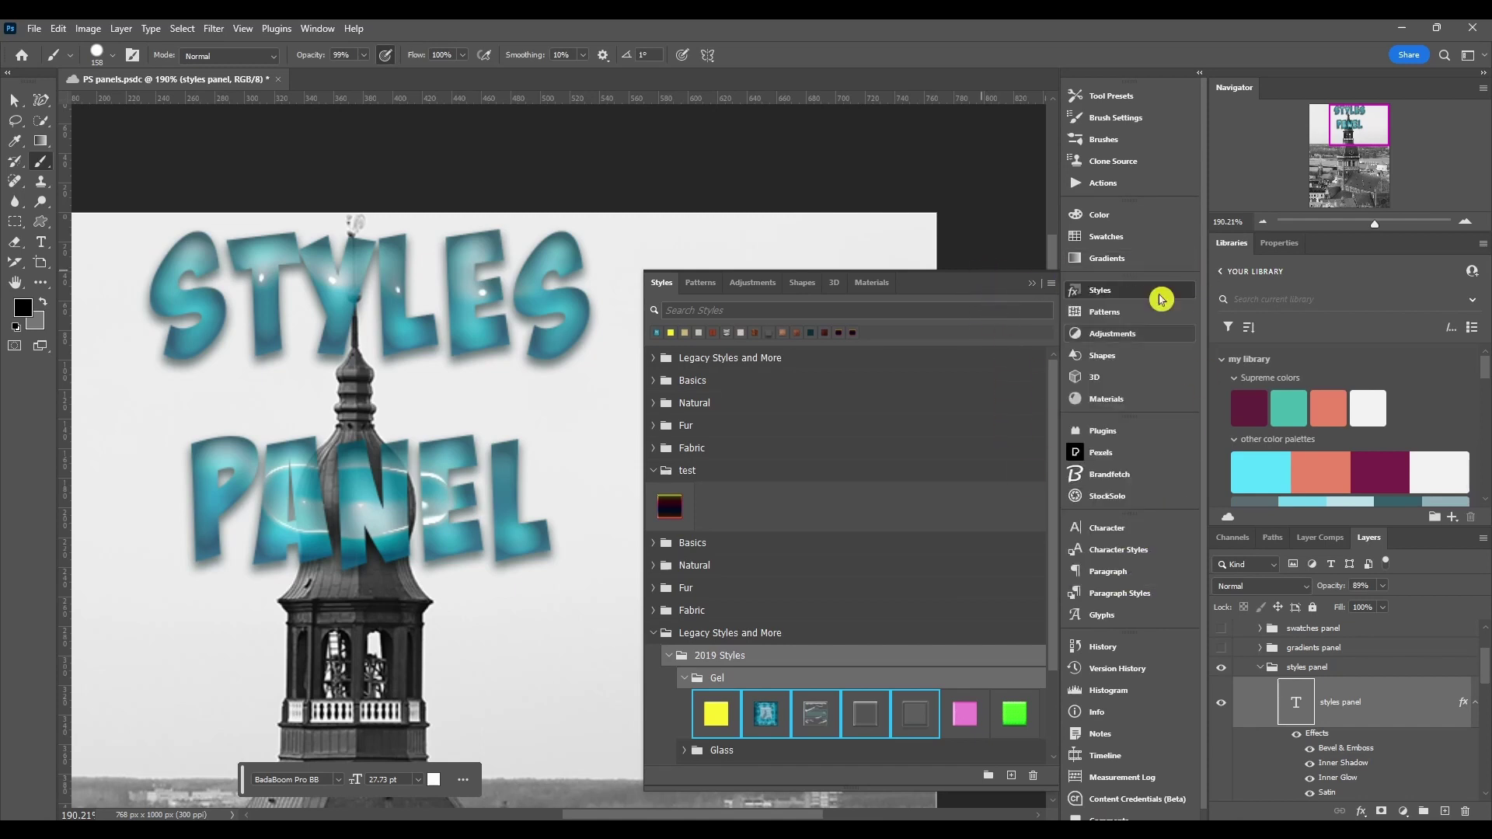
left_click(731, 633)
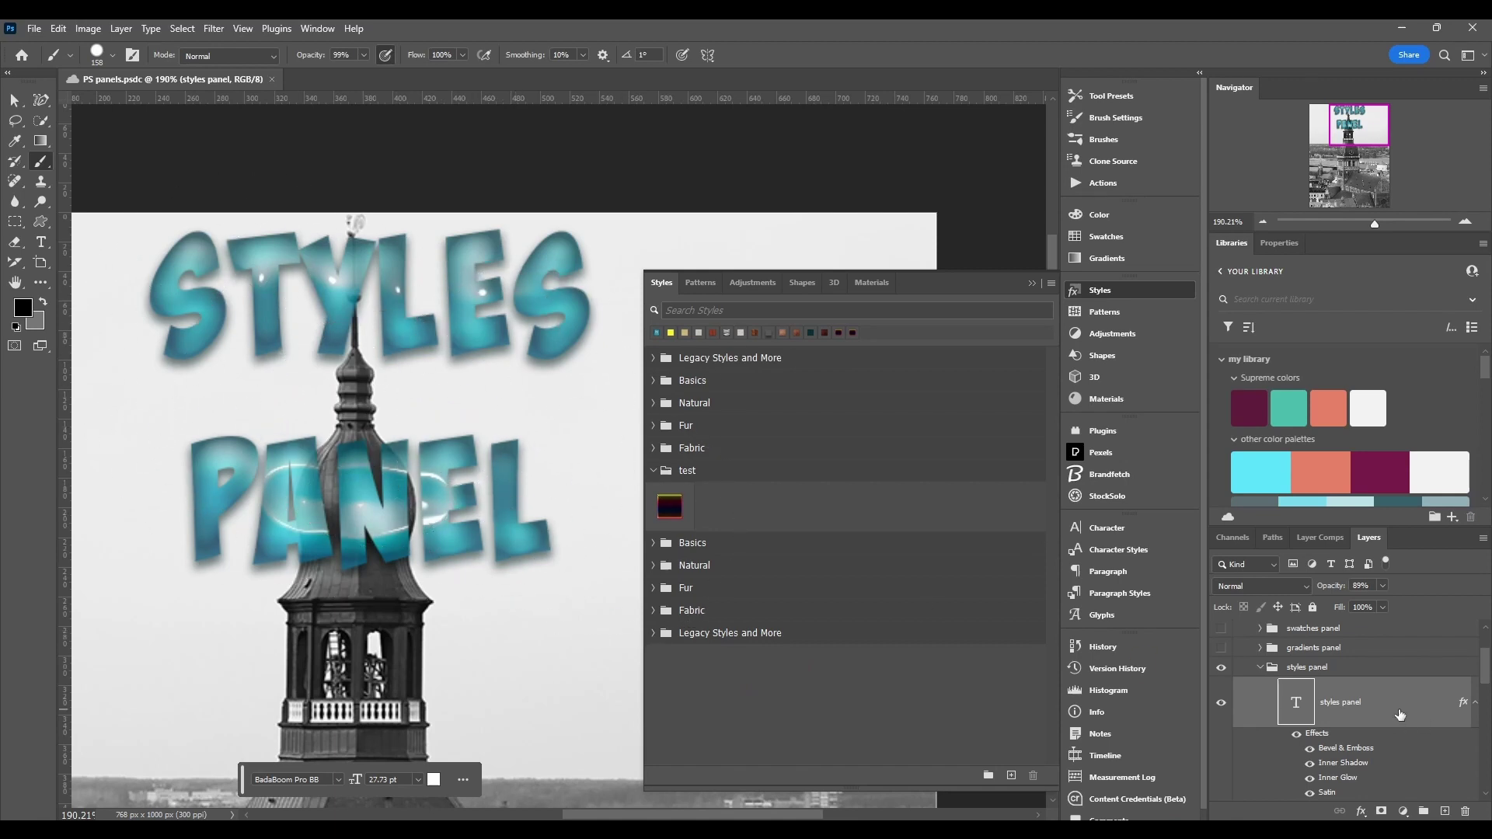
Step: Open the STYLES PANEL layer's Layer Style Blending Options and test the This Layer and Underlying Layer Blend If sliders
double_click(1400, 714)
mouse_move(567, 223)
left_mouse_down()
mouse_move(558, 206)
mouse_move(532, 222)
mouse_move(556, 236)
left_mouse_up()
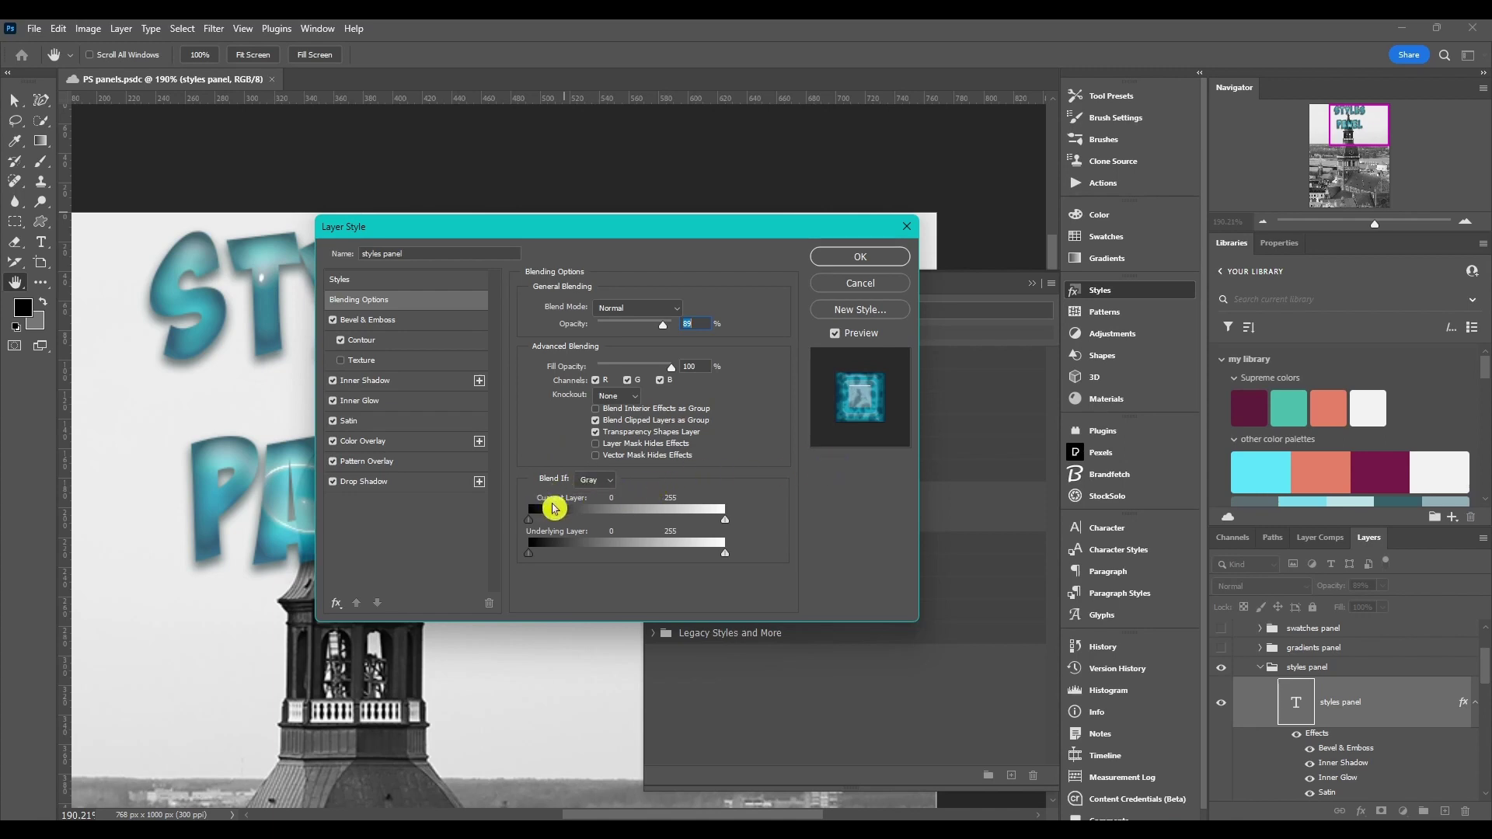
mouse_move(406, 226)
left_mouse_down()
mouse_move(361, 250)
mouse_move(378, 228)
left_mouse_up()
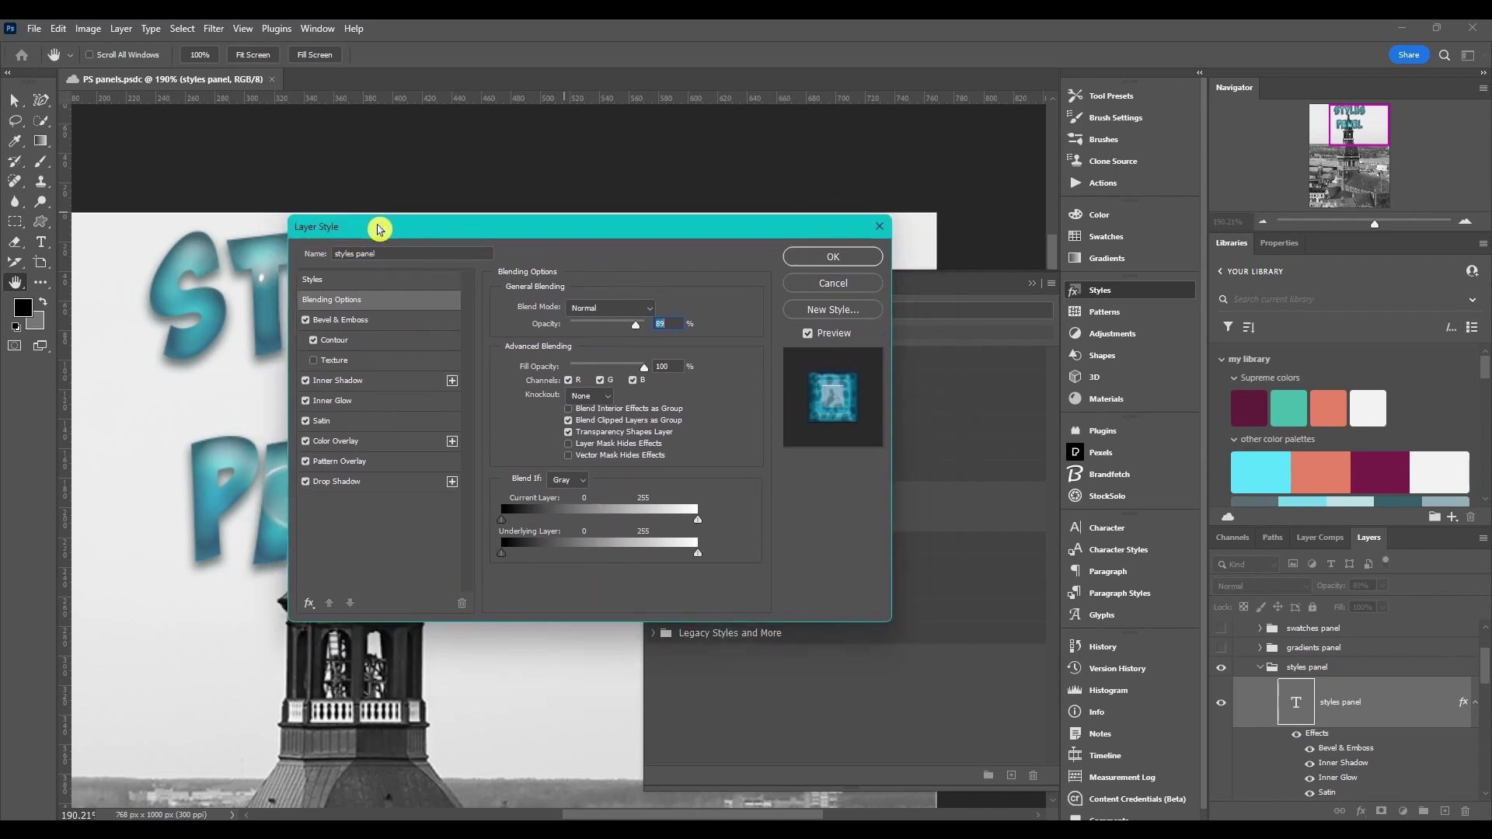
left_click(389, 309)
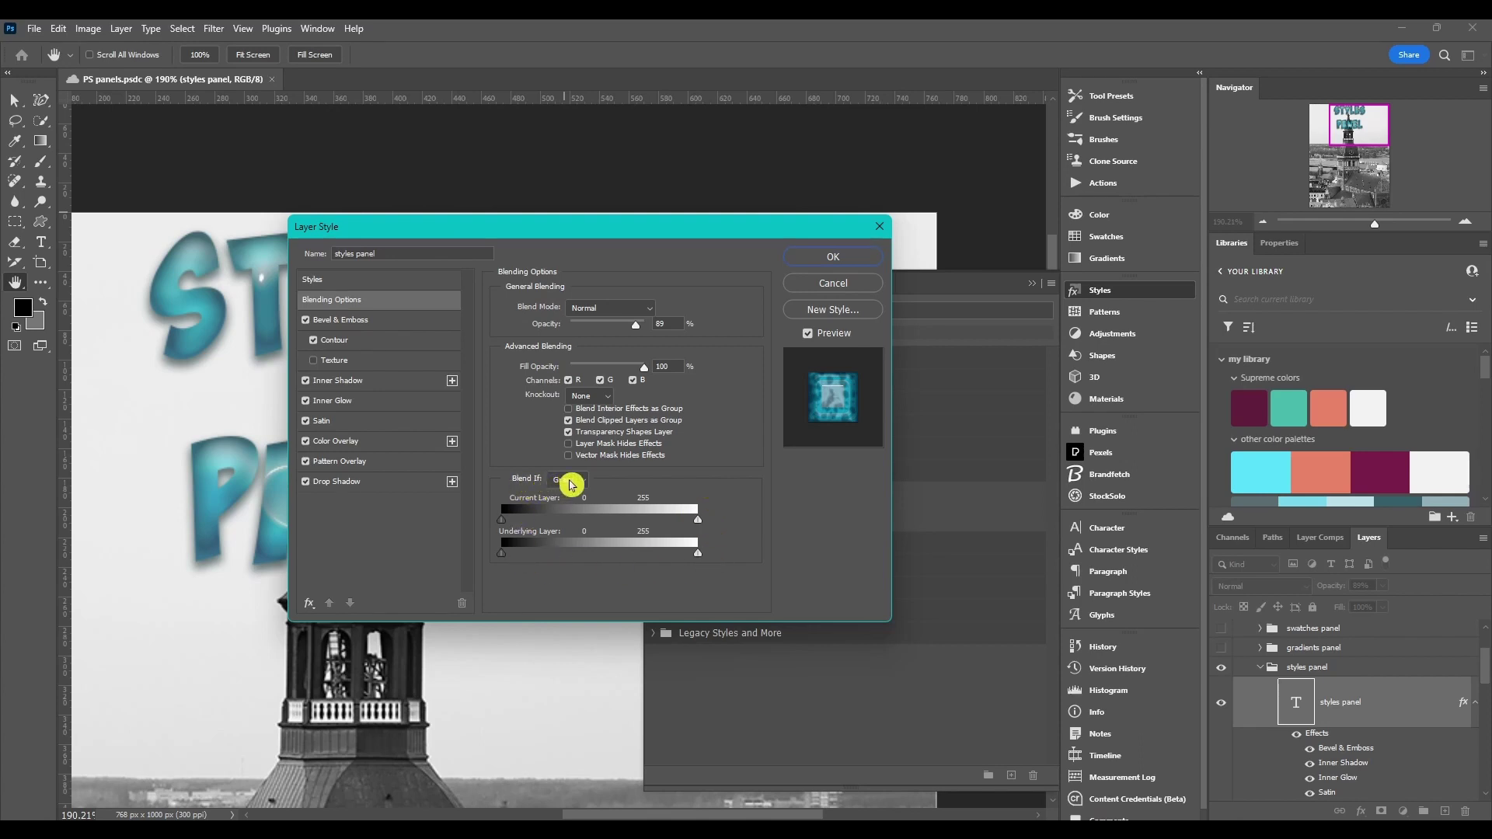
left_click(571, 481)
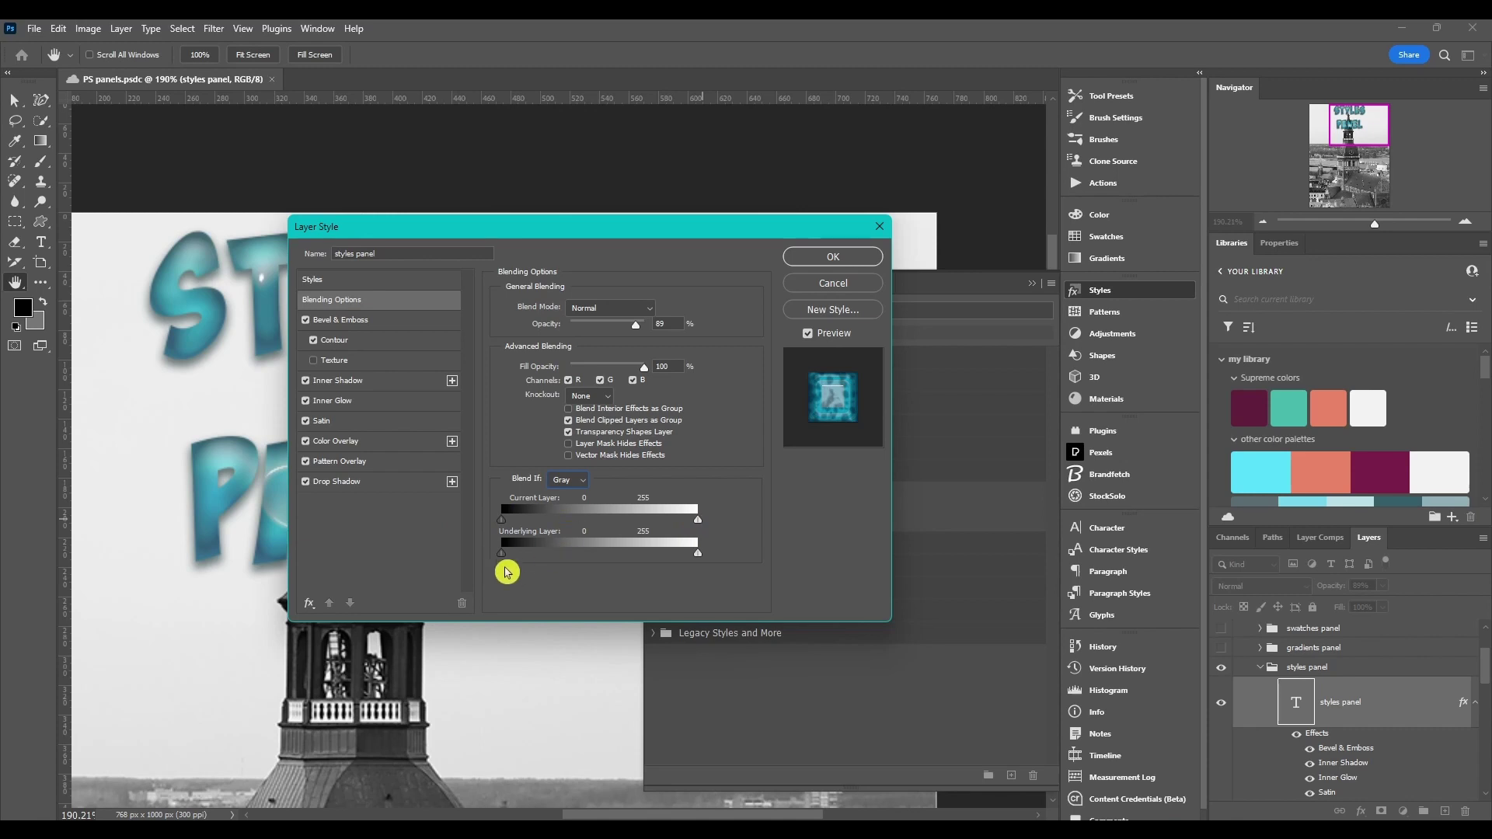
mouse_move(503, 554)
left_mouse_down()
mouse_move(567, 556)
mouse_move(501, 556)
left_mouse_up()
mouse_move(699, 557)
left_mouse_down()
mouse_move(627, 559)
mouse_move(699, 558)
left_mouse_up()
Step: Accept the Layer Style dialog, keeping the teal gel effects at 89% layer opacity
key("Return")
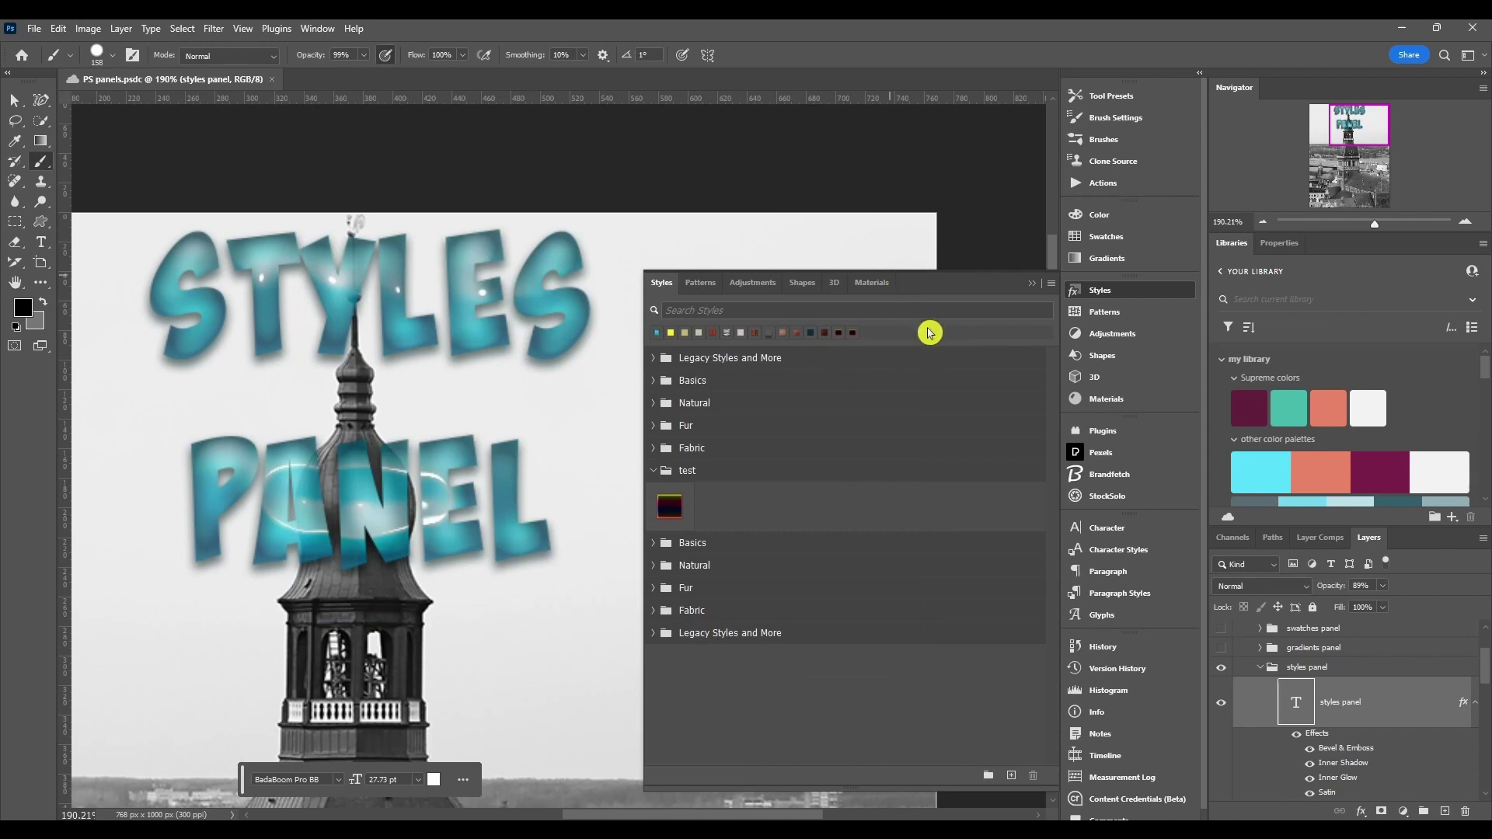